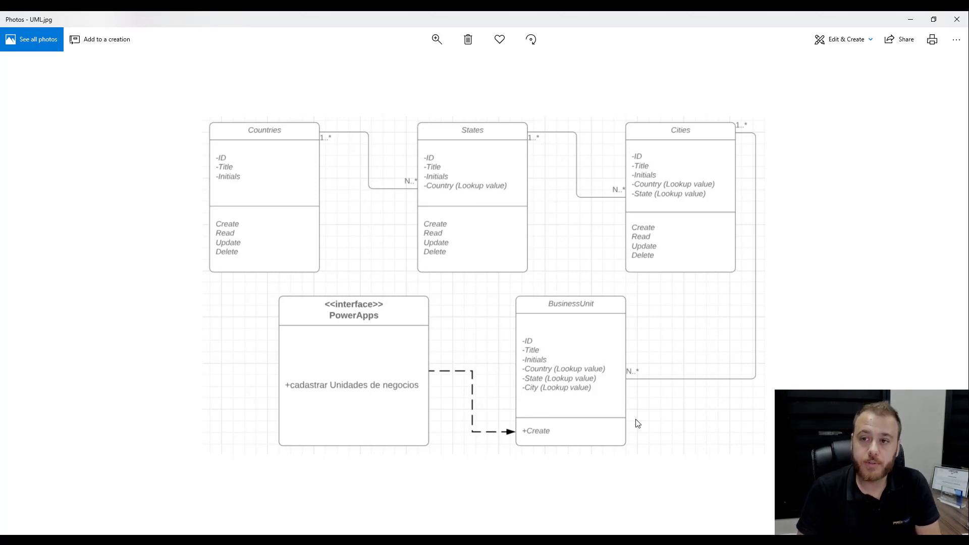
# Switch from the UML diagram to the Power Platform SharePoint site and review the Countries, States, Cities and BusinessUnit lists
pyautogui.click(912, 20)
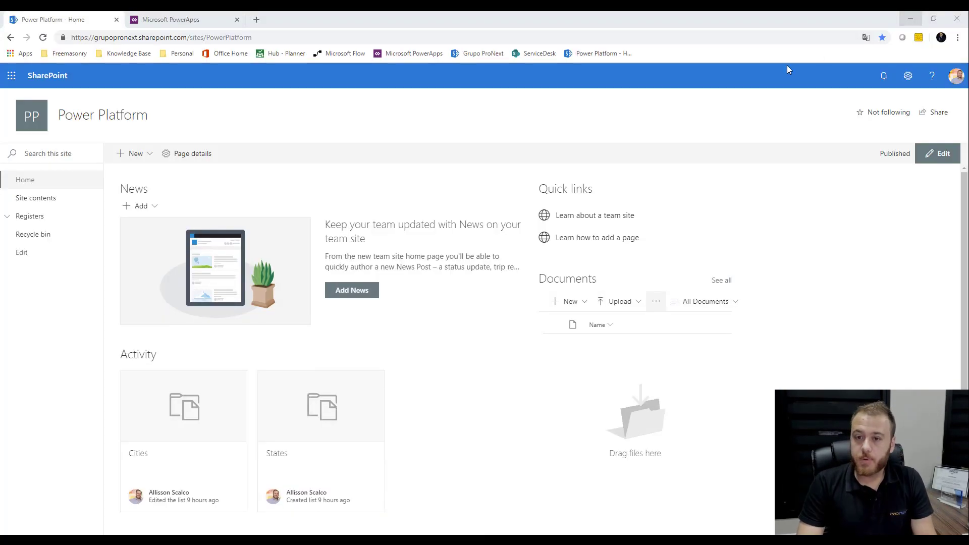
pyautogui.click(8, 218)
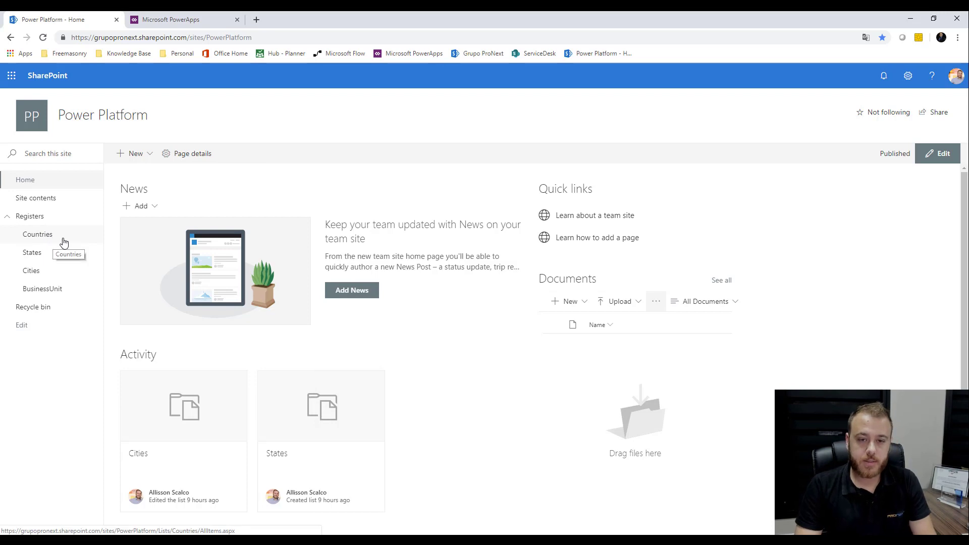
pyautogui.click(43, 237)
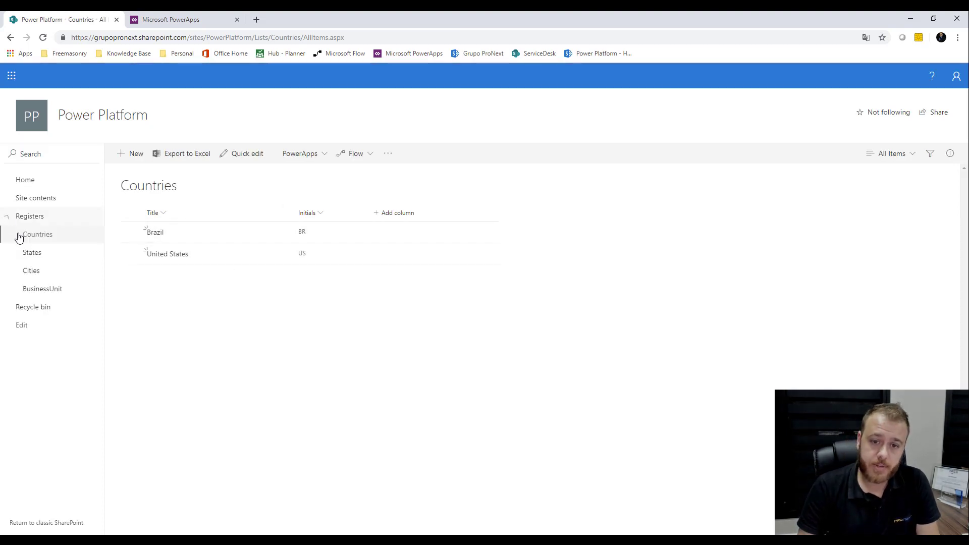
pyautogui.click(8, 217)
pyautogui.click(55, 255)
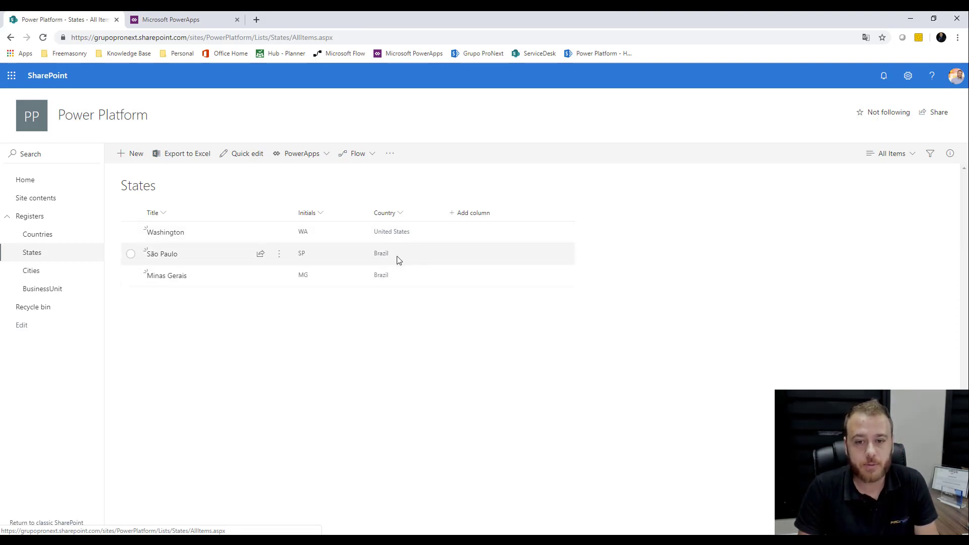
pyautogui.click(42, 275)
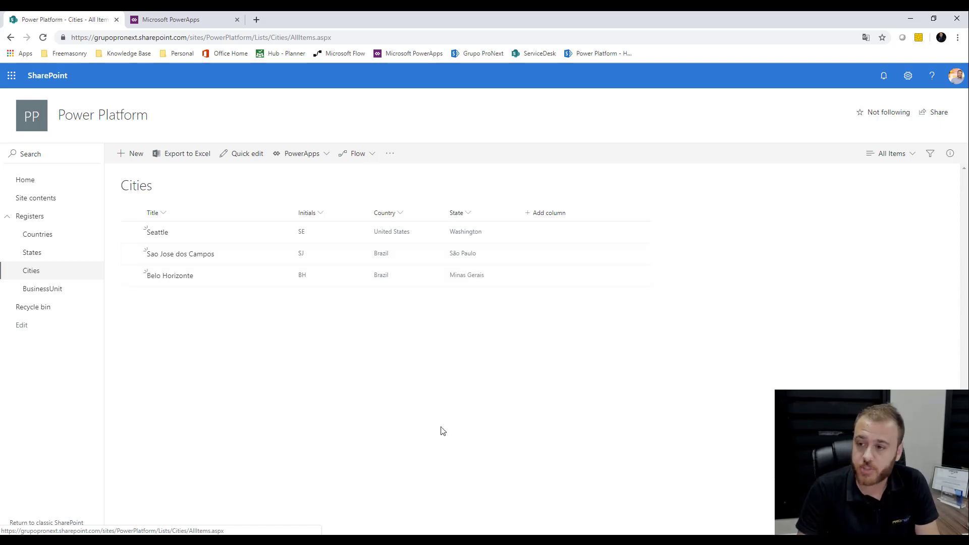
pyautogui.click(61, 292)
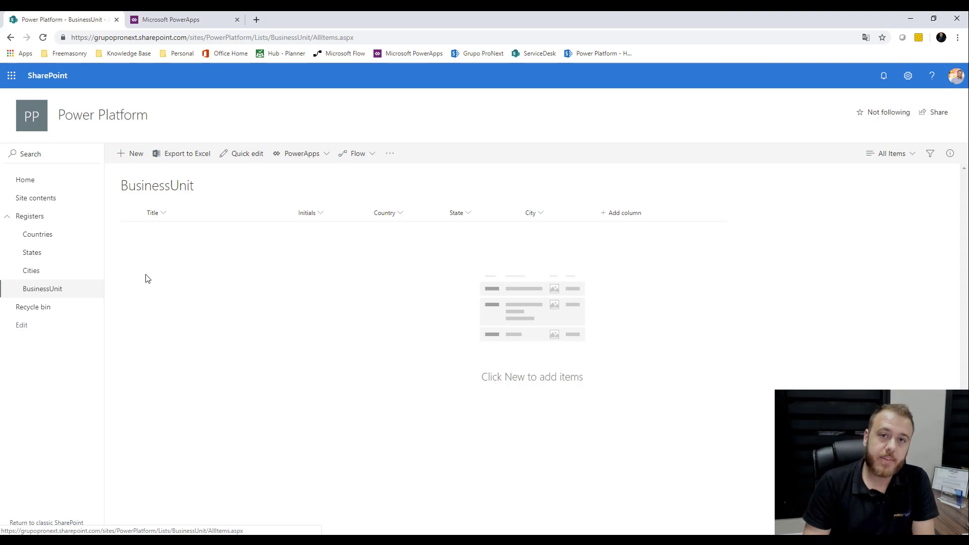
pyautogui.click(321, 155)
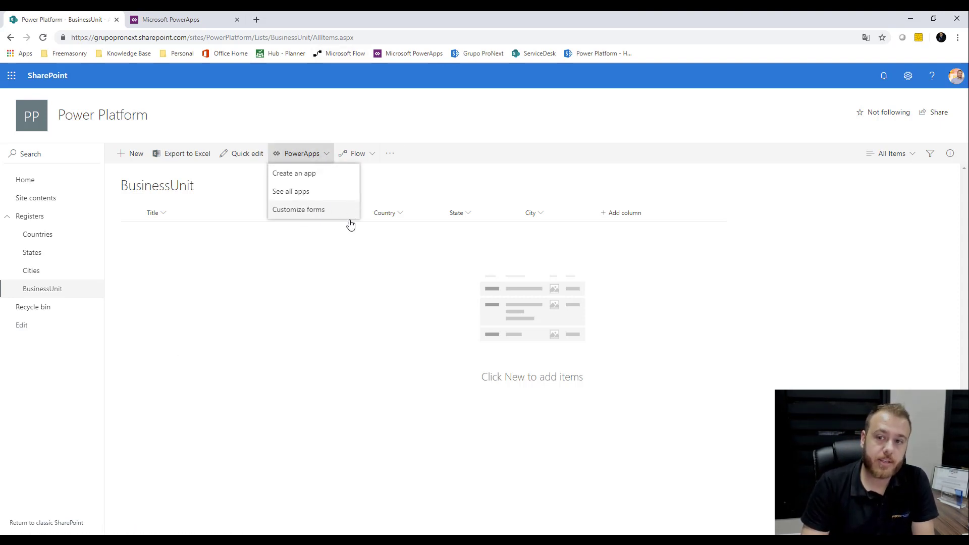
pyautogui.click(346, 289)
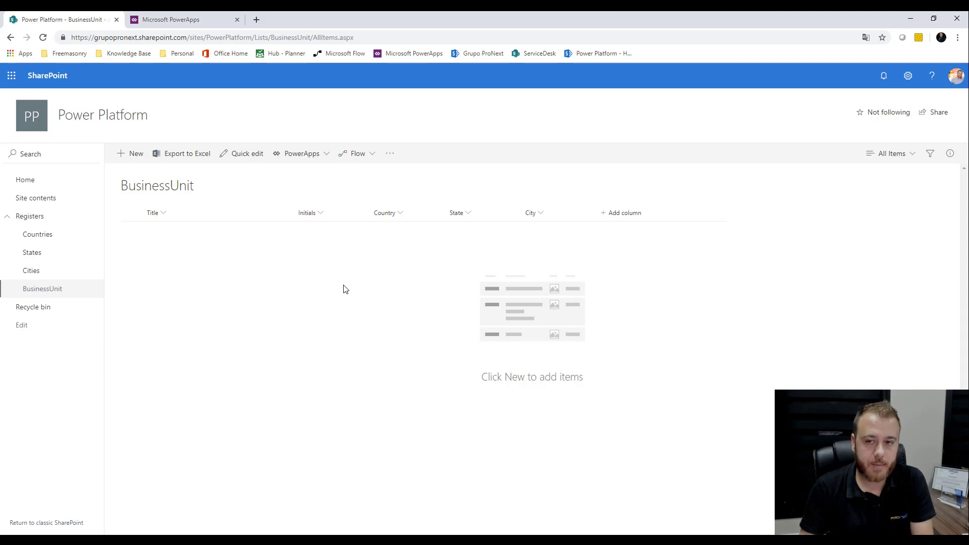
pyautogui.click(325, 158)
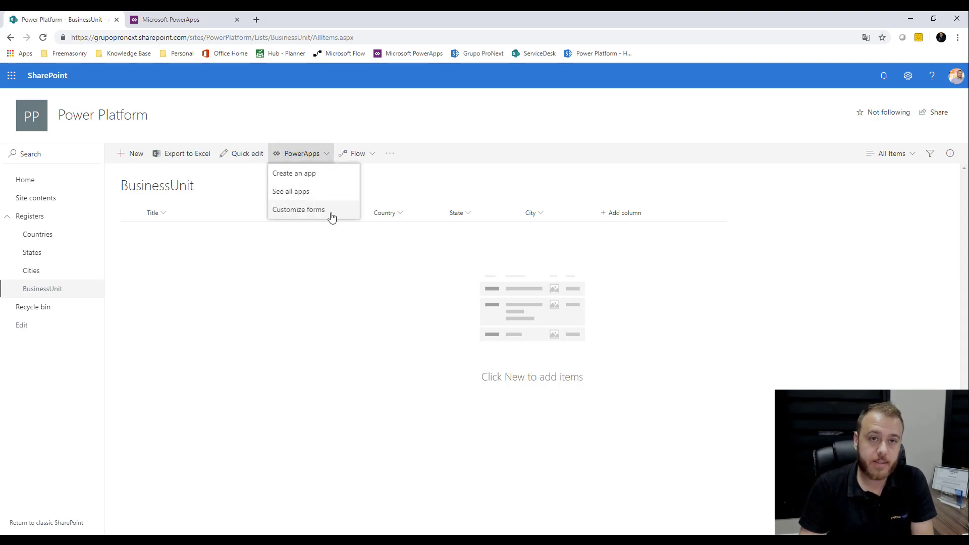
# Switch to Microsoft PowerApps and create a blank canvas app named BusinessUnit in Phone format, skipping the welcome dialog
pyautogui.click(168, 15)
pyautogui.click(306, 272)
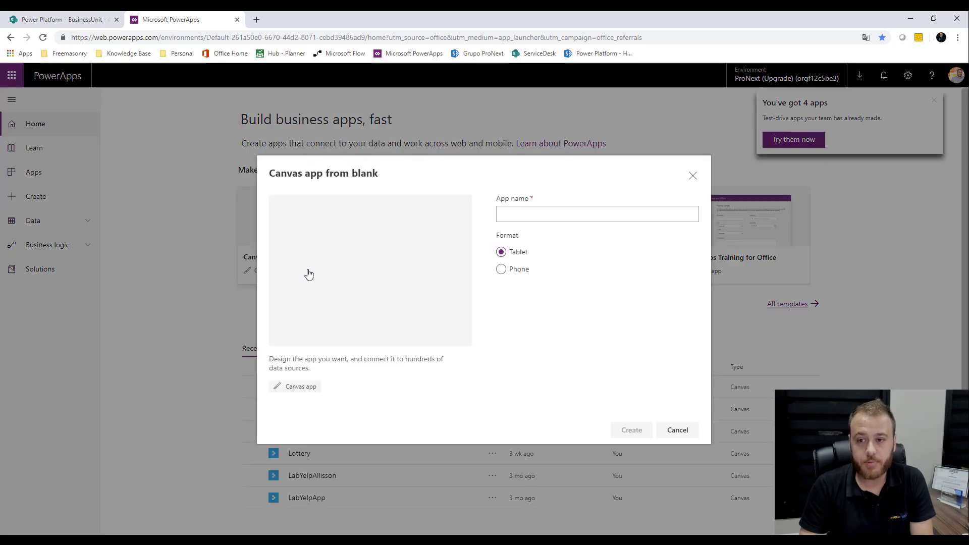
pyautogui.click(508, 270)
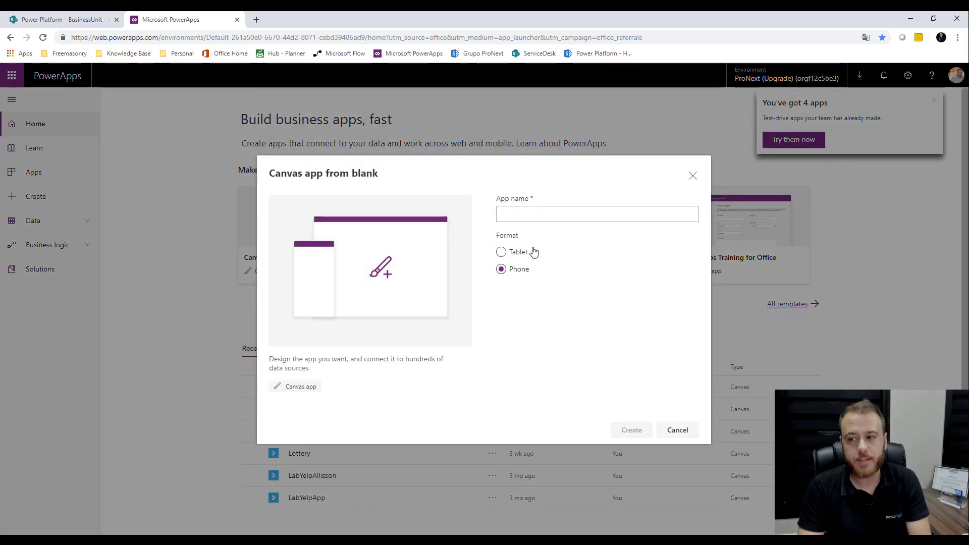
pyautogui.click(563, 213)
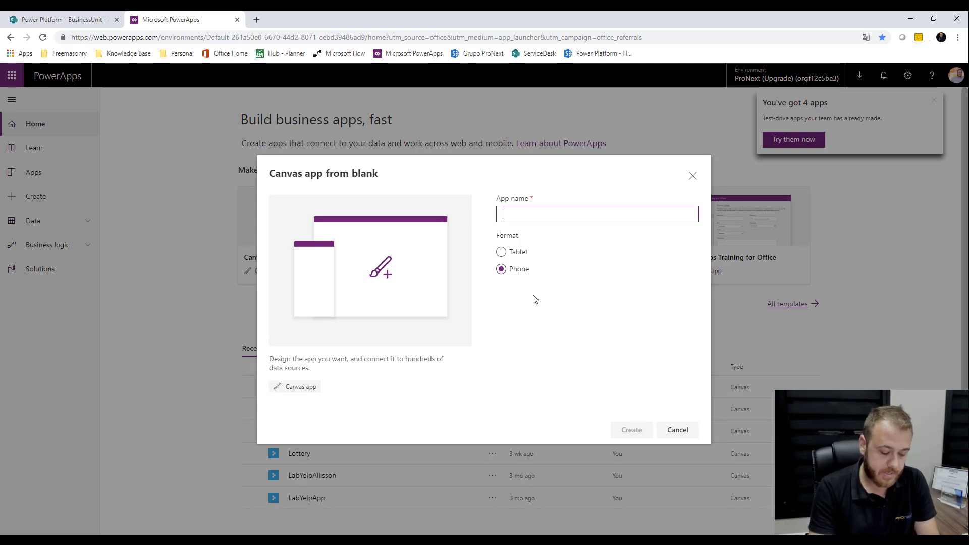
pyautogui.write('Business')
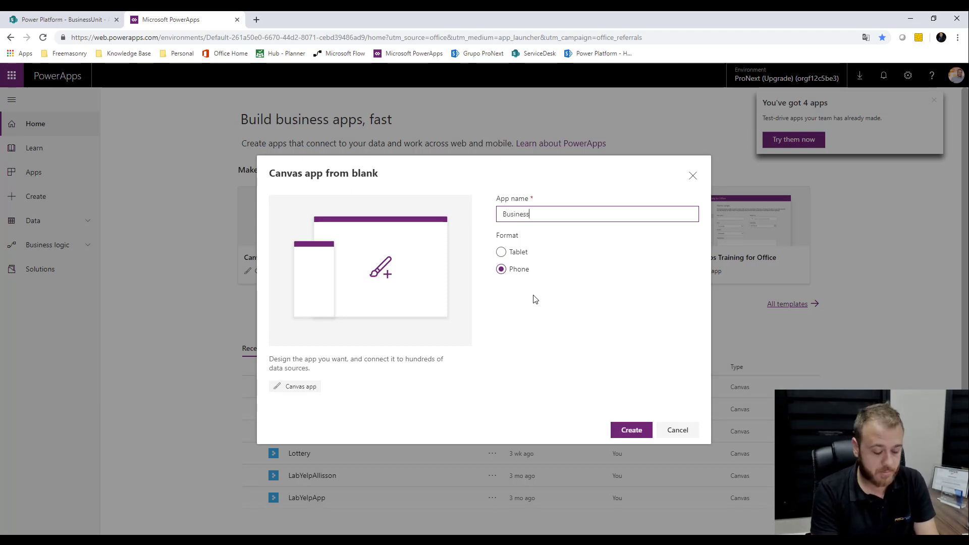
pyautogui.write('Unit')
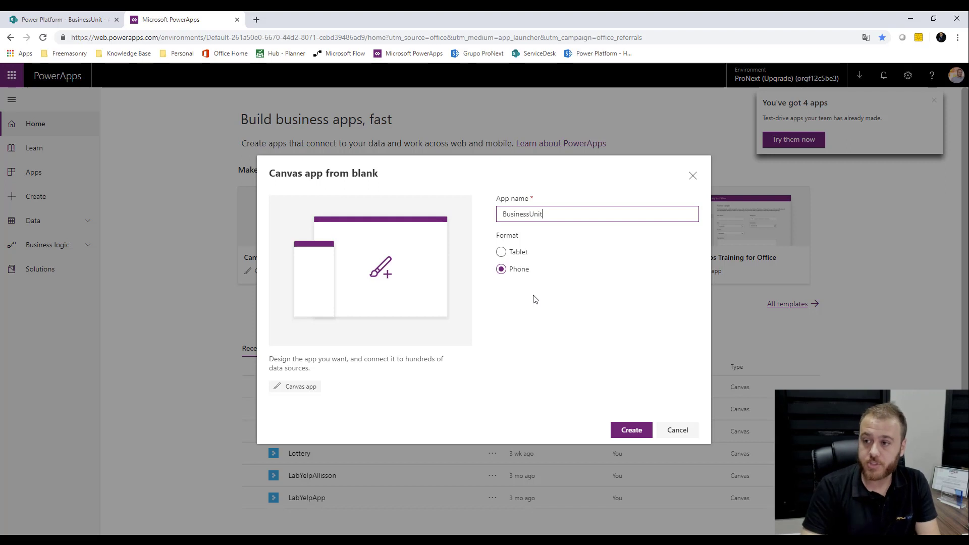
pyautogui.click(617, 428)
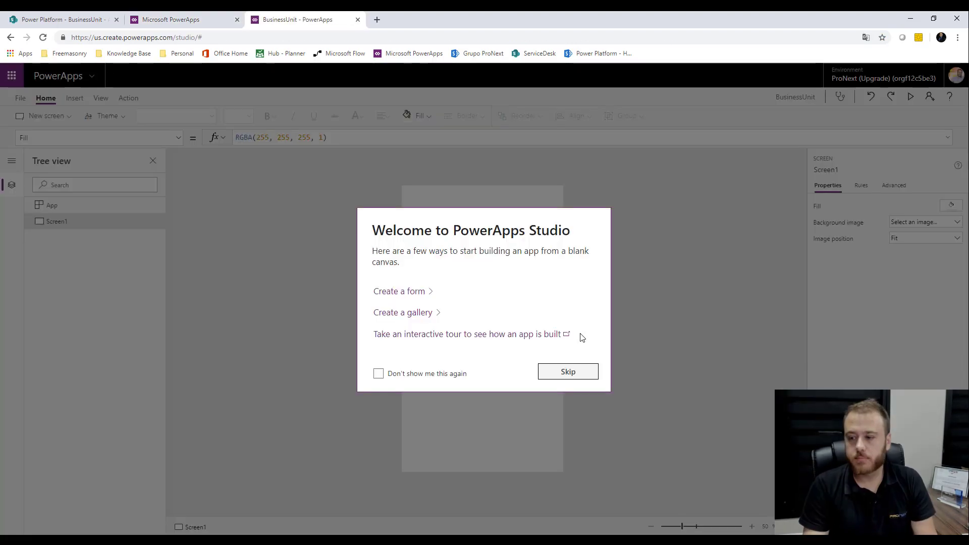
pyautogui.click(564, 374)
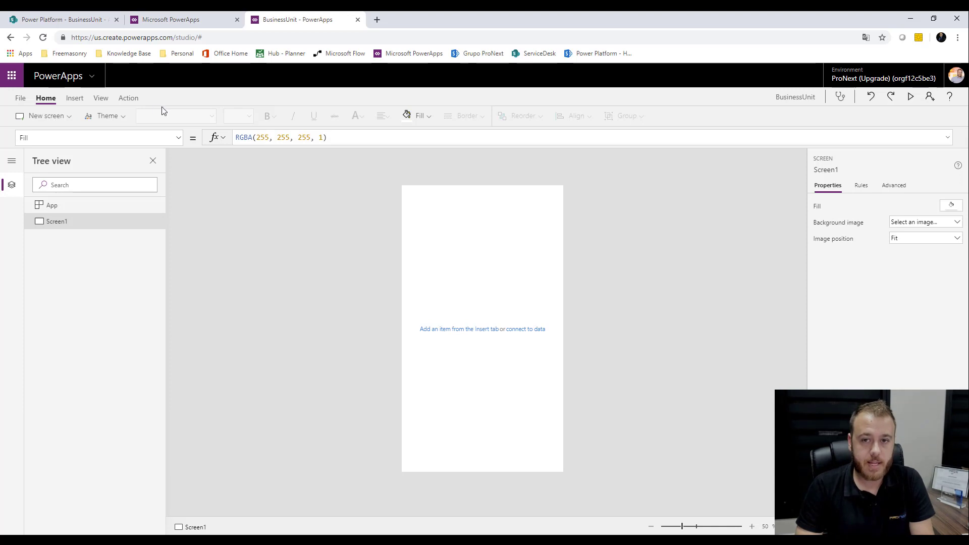
# Connect the app to the BusinessUnit, Cities, Countries and States lists of the Power Platform SharePoint site as data sources
pyautogui.click(100, 98)
pyautogui.click(31, 117)
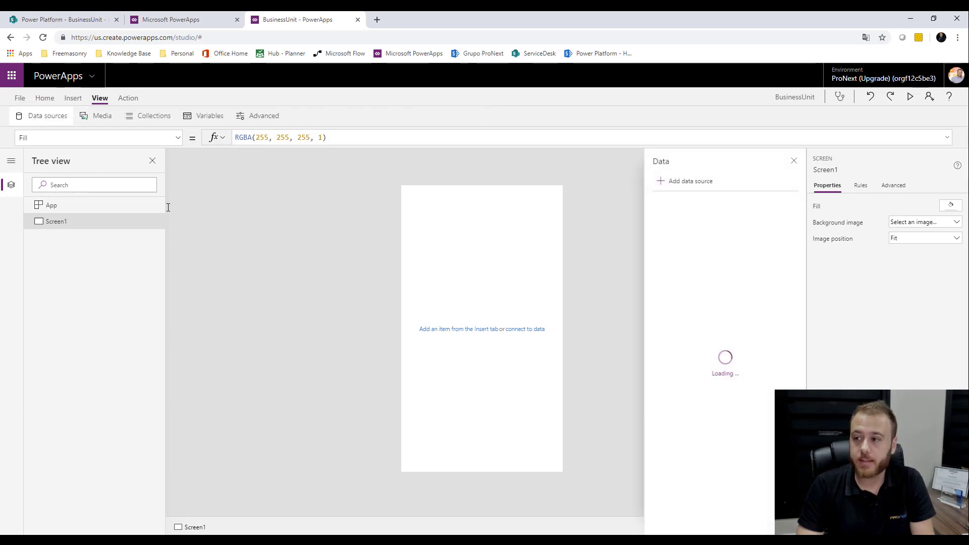
pyautogui.click(691, 181)
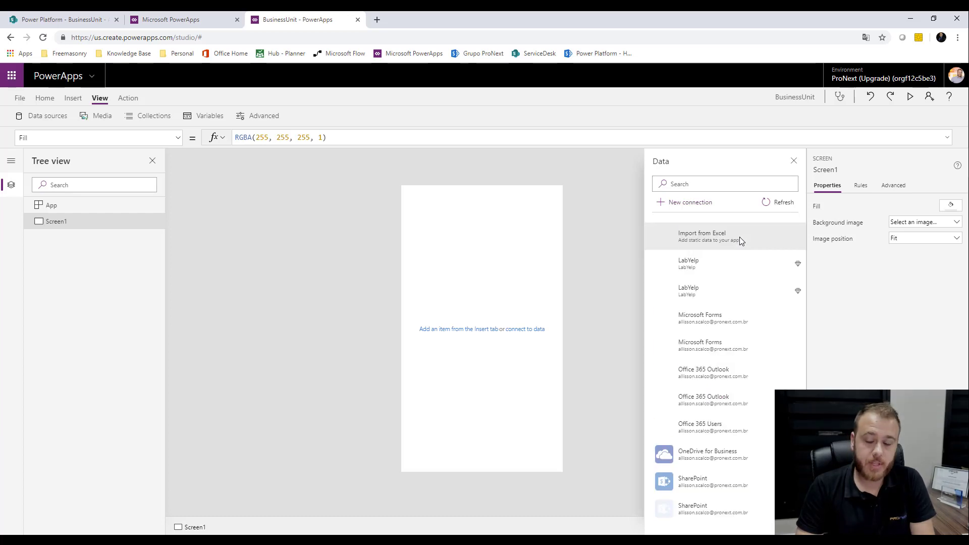
pyautogui.click(718, 486)
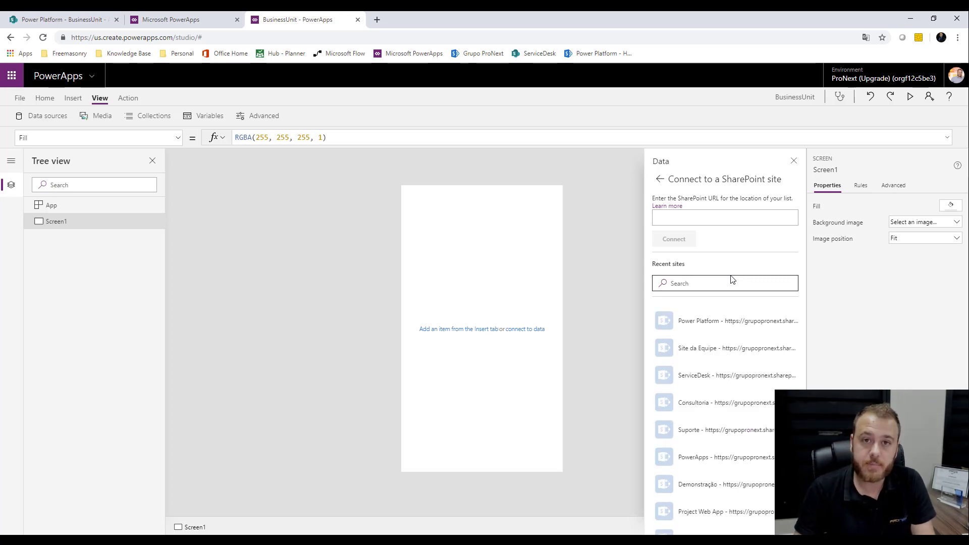
pyautogui.click(734, 323)
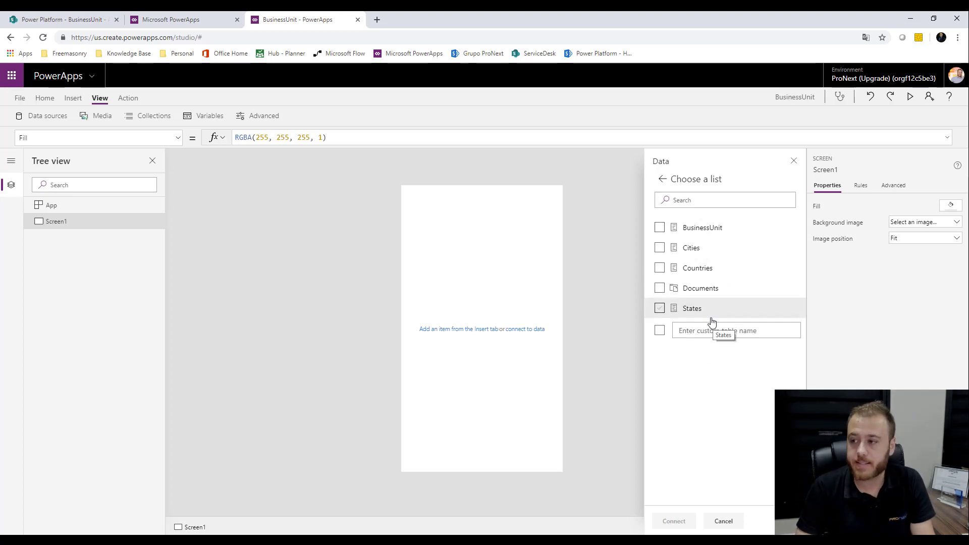
pyautogui.click(660, 228)
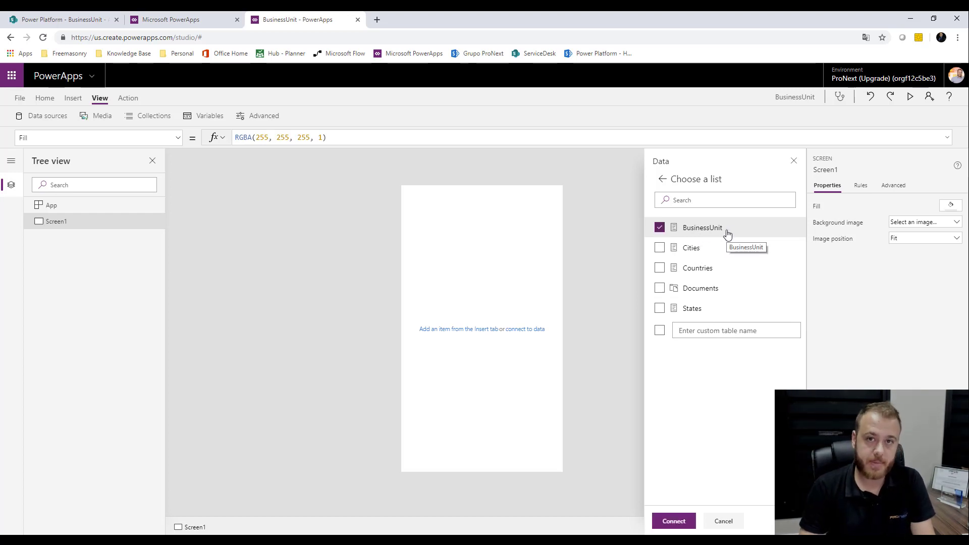
pyautogui.click(702, 254)
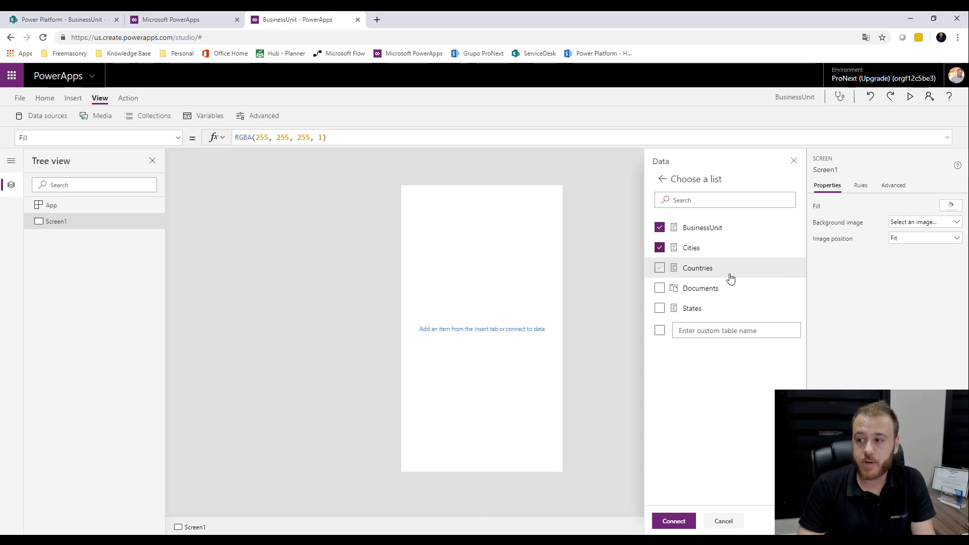
pyautogui.click(716, 272)
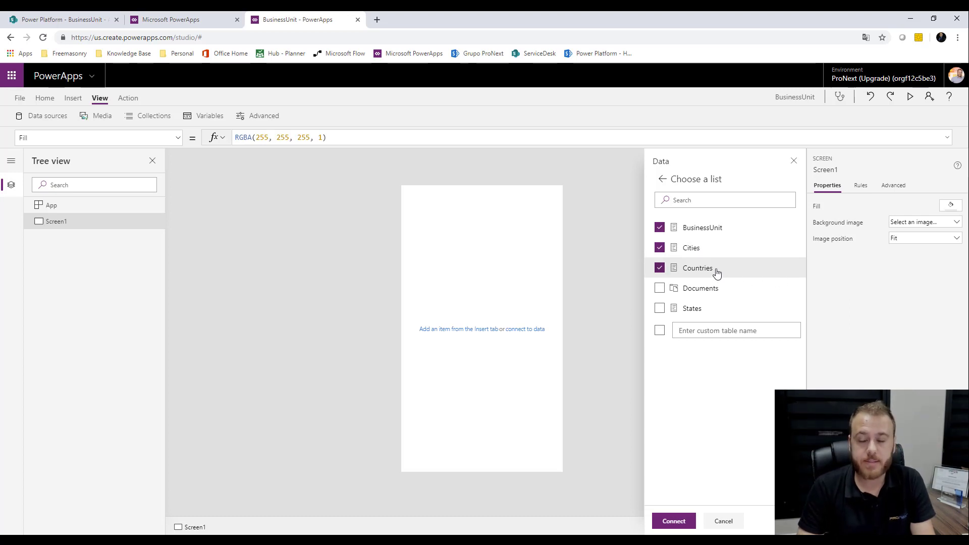
pyautogui.click(729, 310)
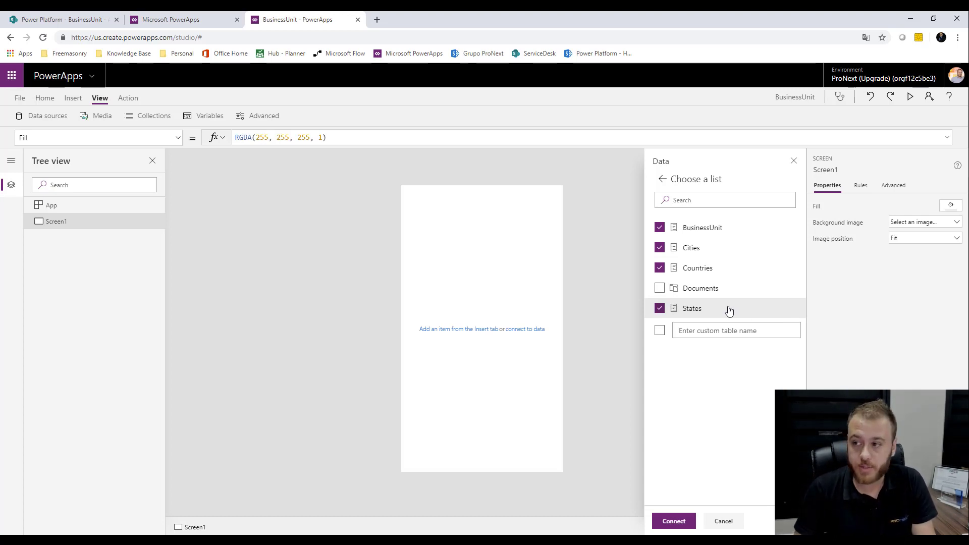
pyautogui.click(683, 523)
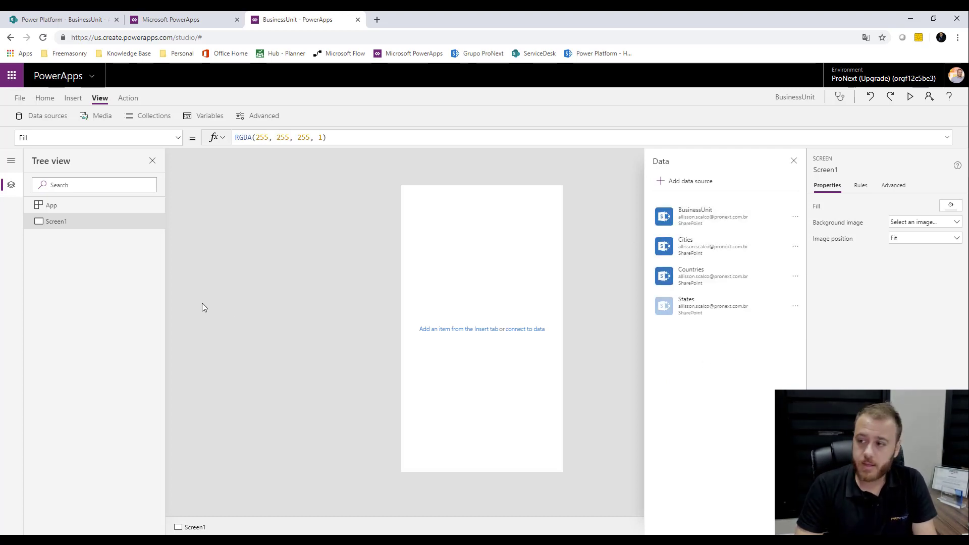
# Insert an edit form on Screen1 and close the data sources pane
pyautogui.click(73, 98)
pyautogui.click(413, 117)
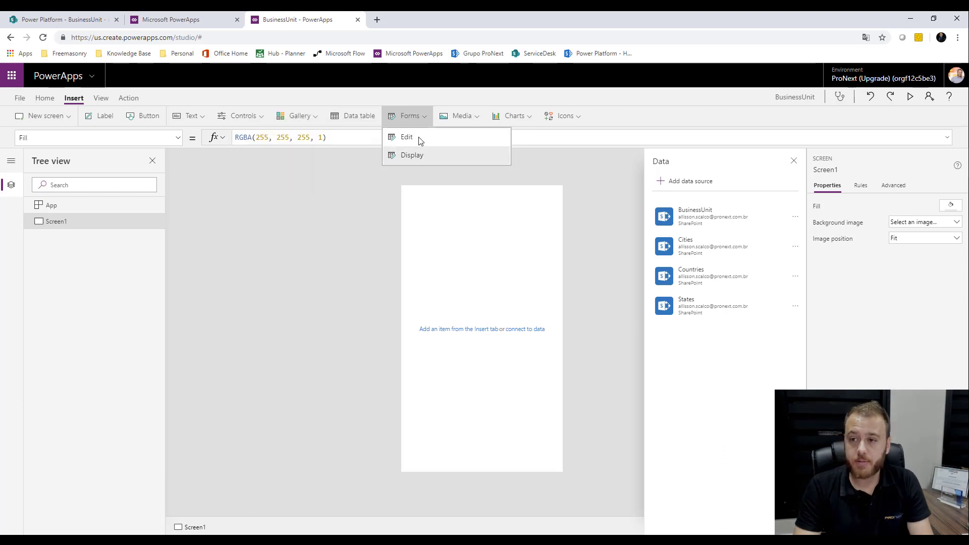
pyautogui.click(419, 140)
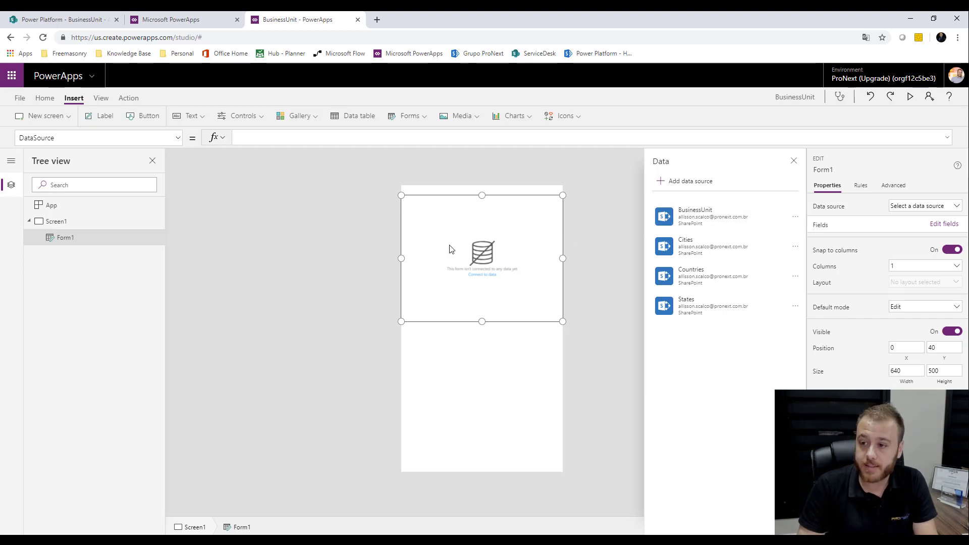
pyautogui.click(793, 161)
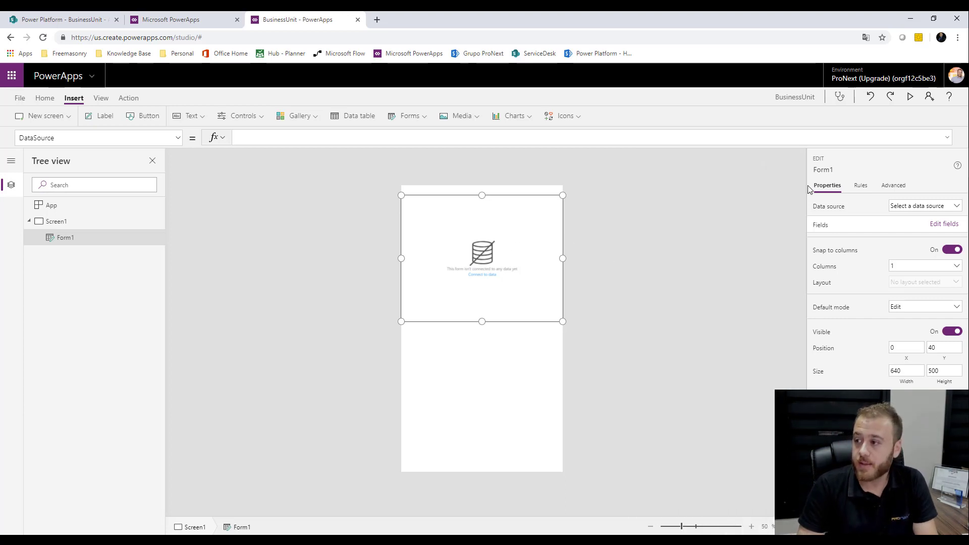
# Set the form's data source to BusinessUnit and stretch the form downward to a height of about 952
pyautogui.click(899, 209)
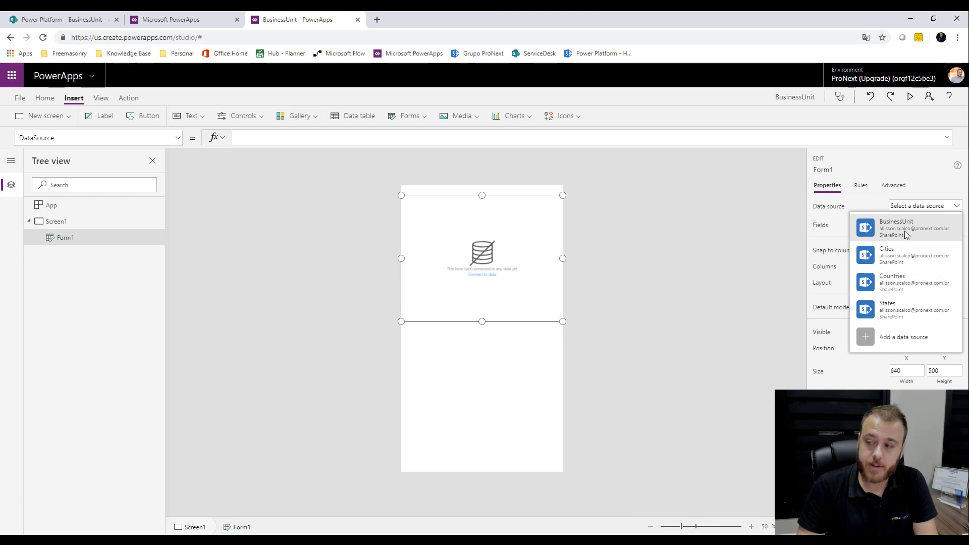
pyautogui.click(908, 232)
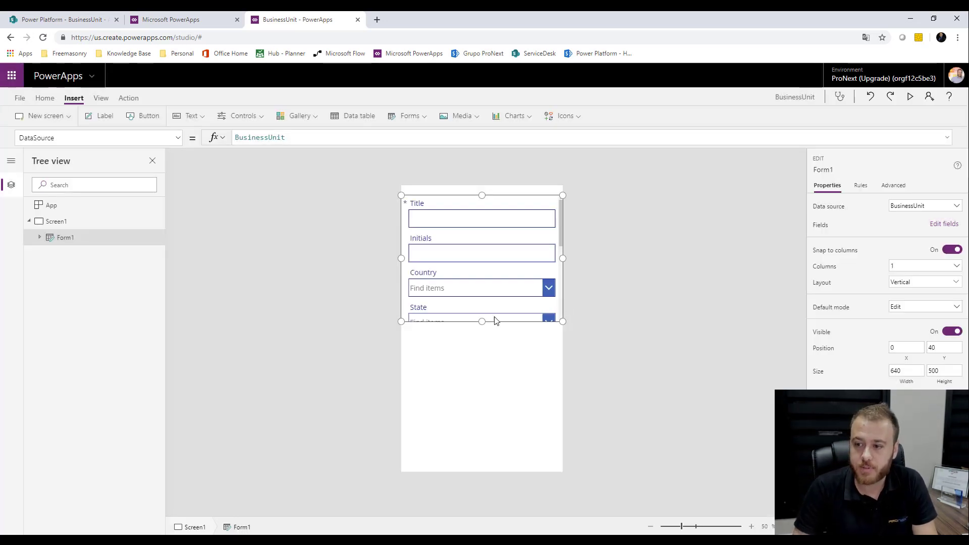
pyautogui.moveTo(482, 321); pyautogui.dragTo(474, 437)
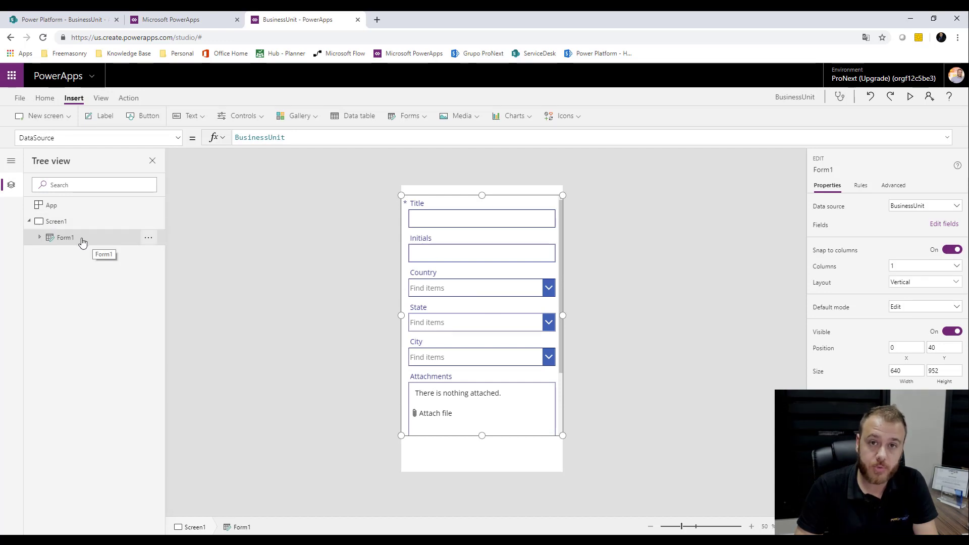
# Examine the form's data cards and the controls inside the Title card in the screen hierarchy
pyautogui.click(39, 237)
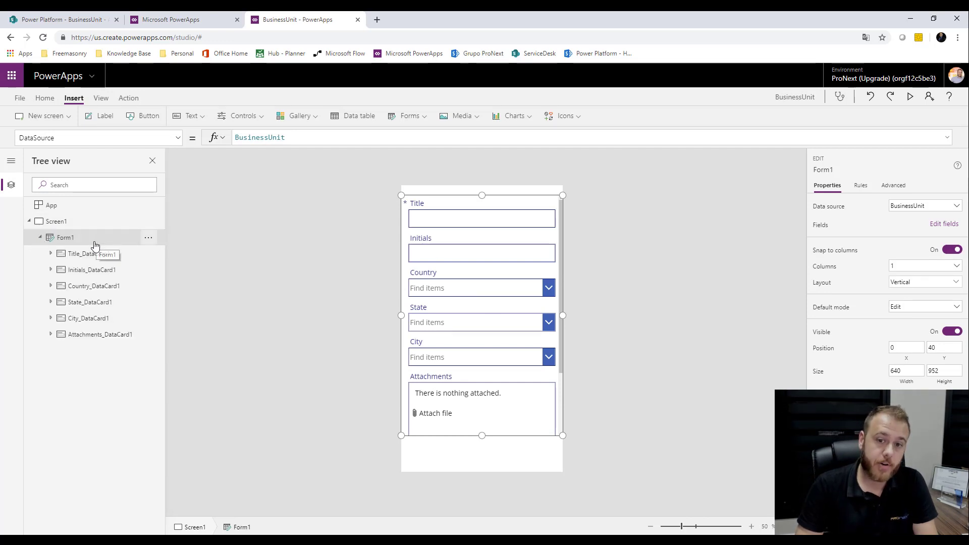
pyautogui.click(51, 254)
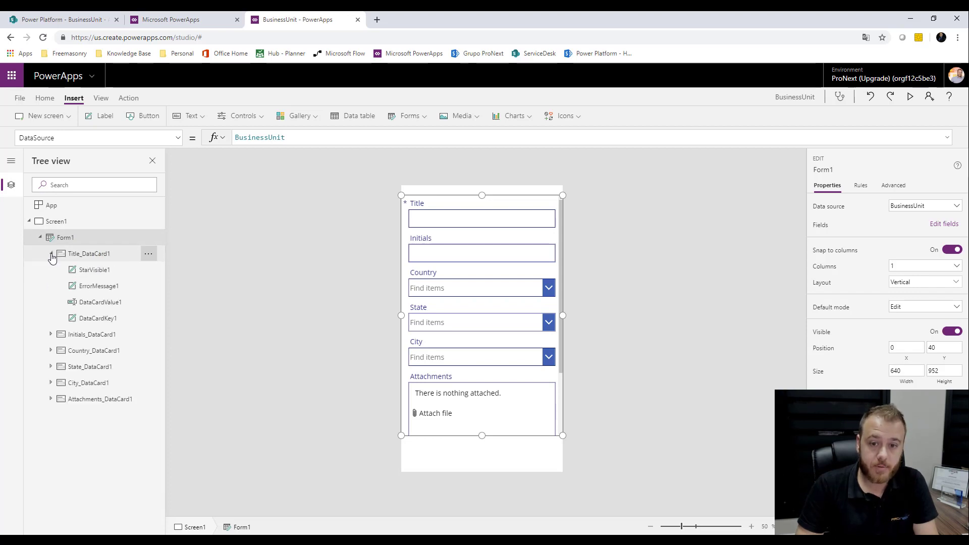
pyautogui.click(51, 254)
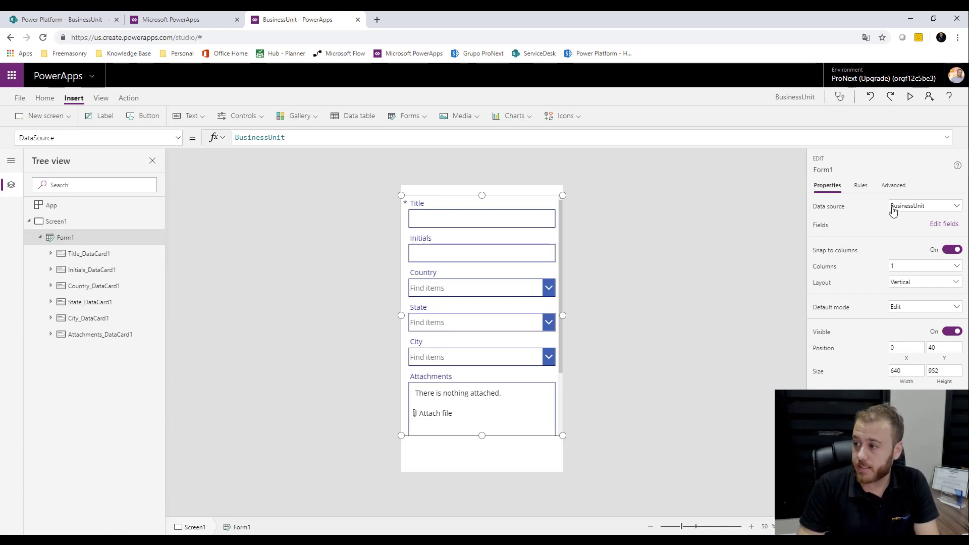
# Remove the Attachments field from the edit form
pyautogui.click(941, 226)
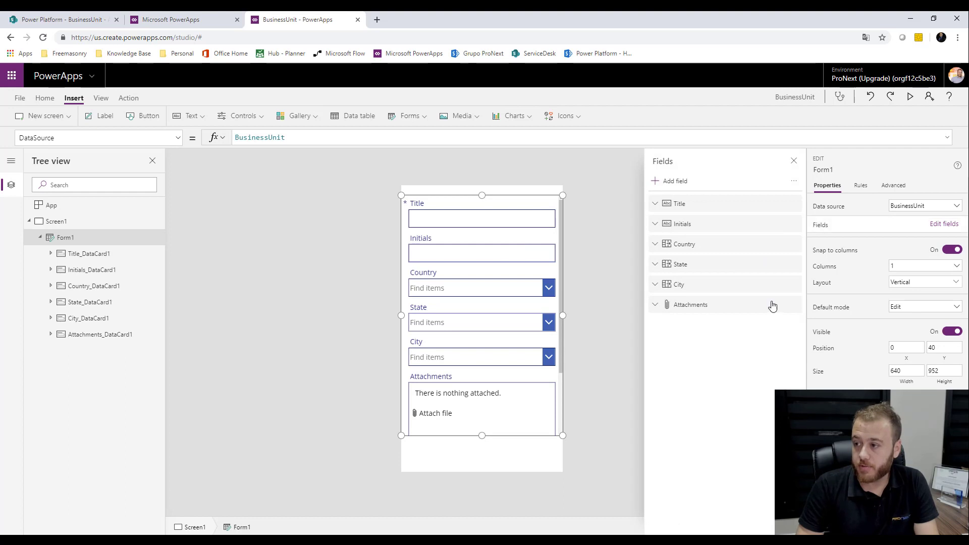
pyautogui.click(794, 308)
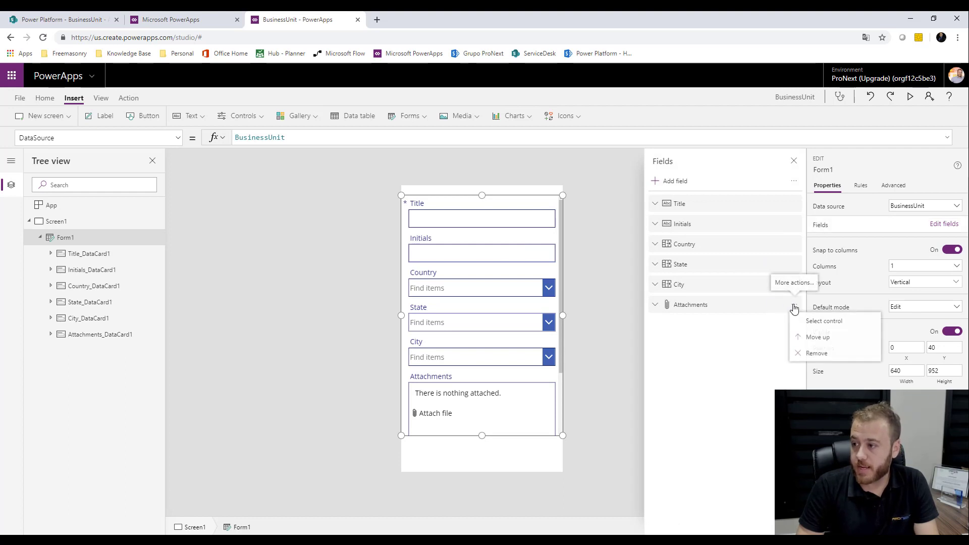
pyautogui.click(832, 358)
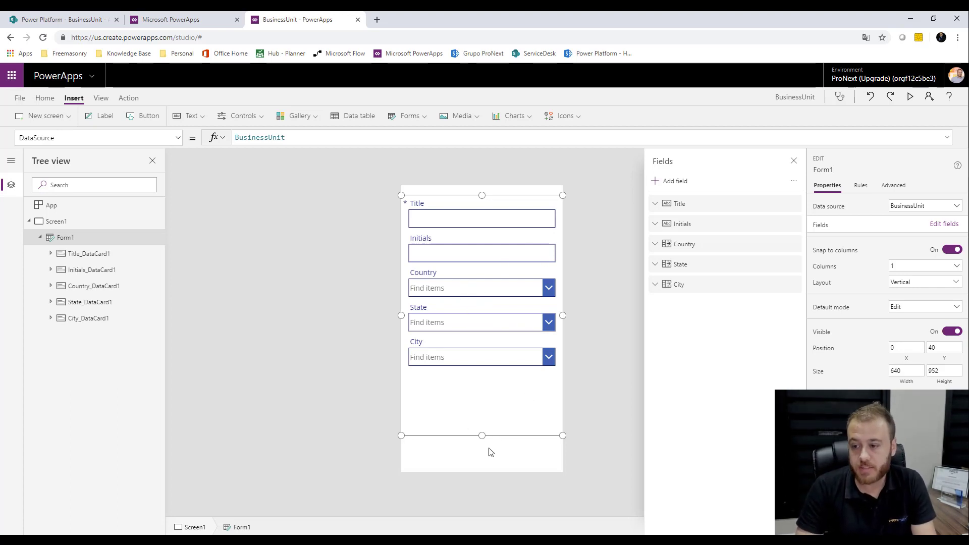
# Shrink the form to a height of about 792 and move it up to a Y position of about 15
pyautogui.moveTo(485, 416); pyautogui.dragTo(487, 396)
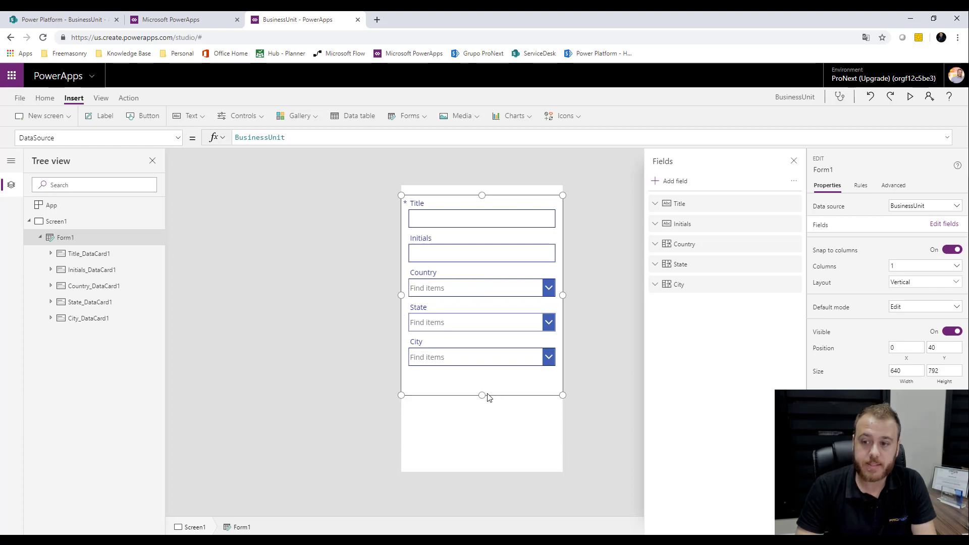
pyautogui.click(493, 438)
pyautogui.click(519, 268)
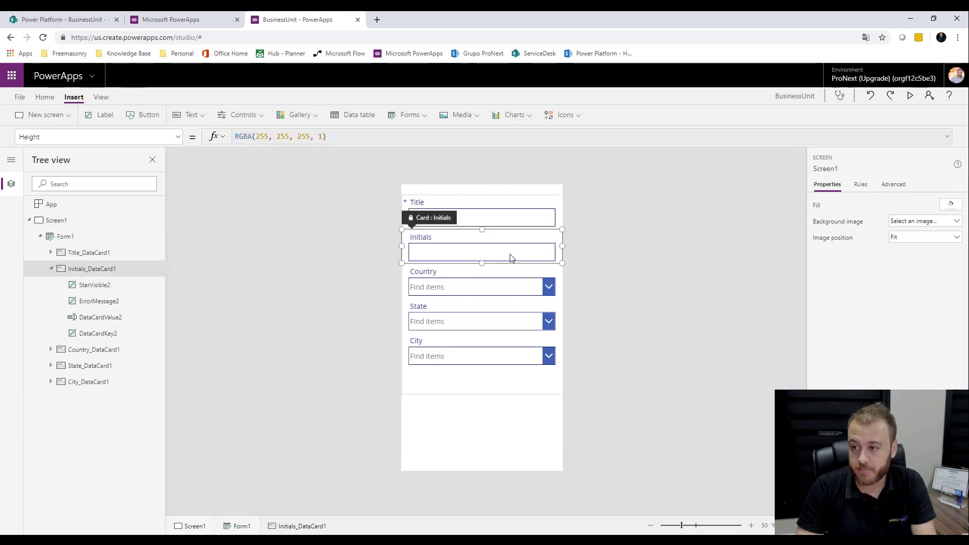
pyautogui.click(515, 201)
pyautogui.click(62, 237)
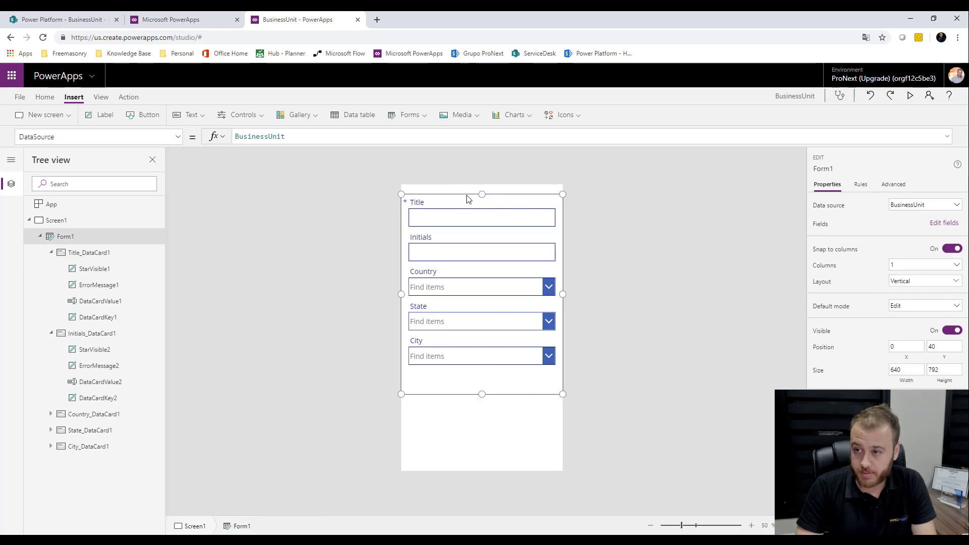
pyautogui.moveTo(467, 199); pyautogui.dragTo(467, 192)
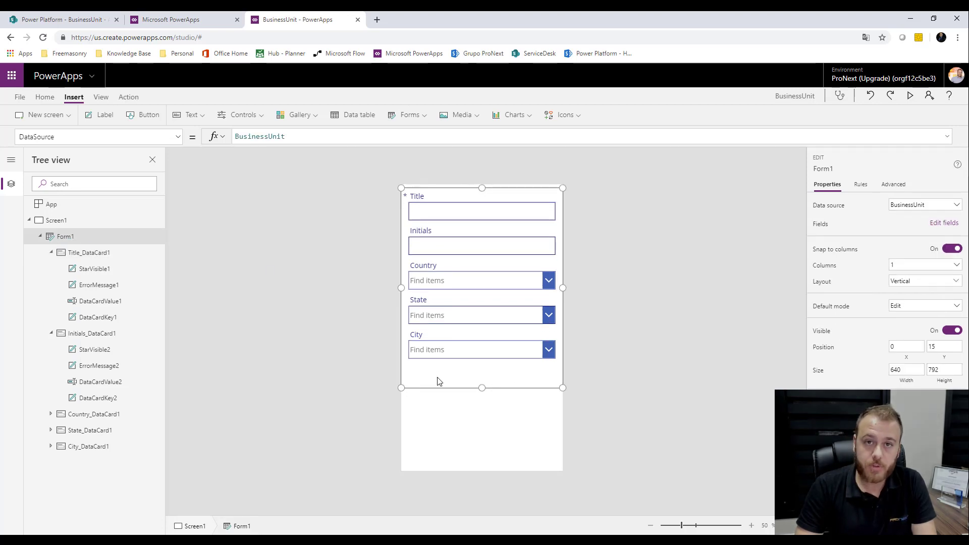
# Preview the app to check how the form displays, and return to editing
pyautogui.click(302, 351)
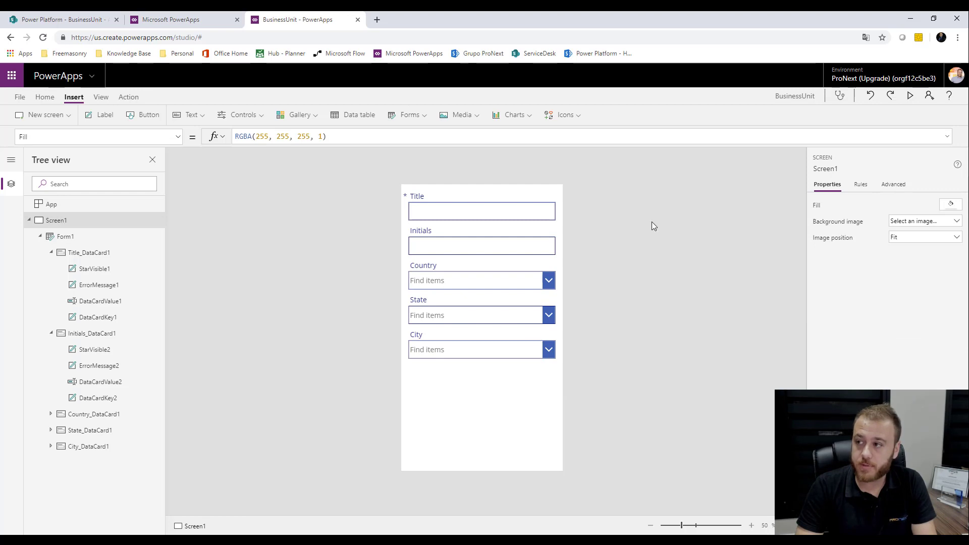
pyautogui.click(910, 96)
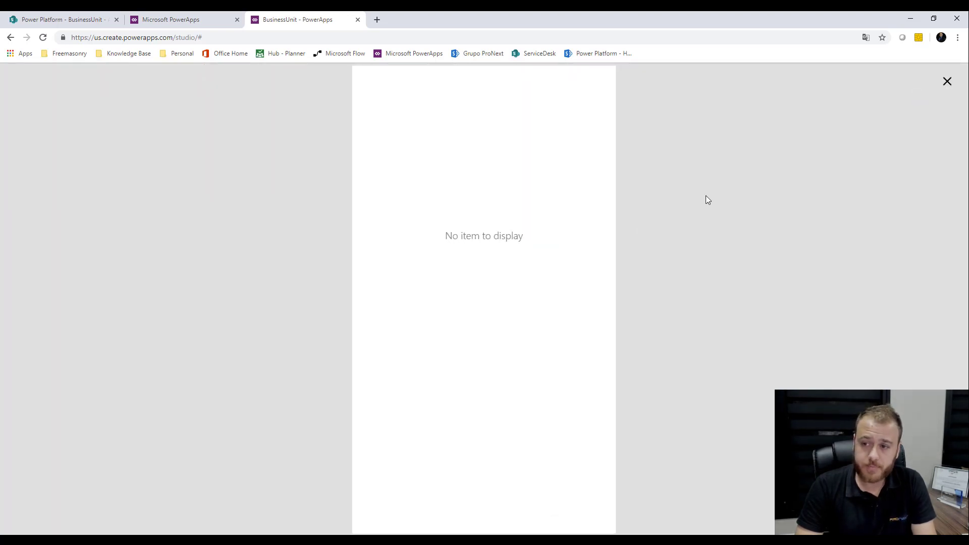
pyautogui.click(947, 82)
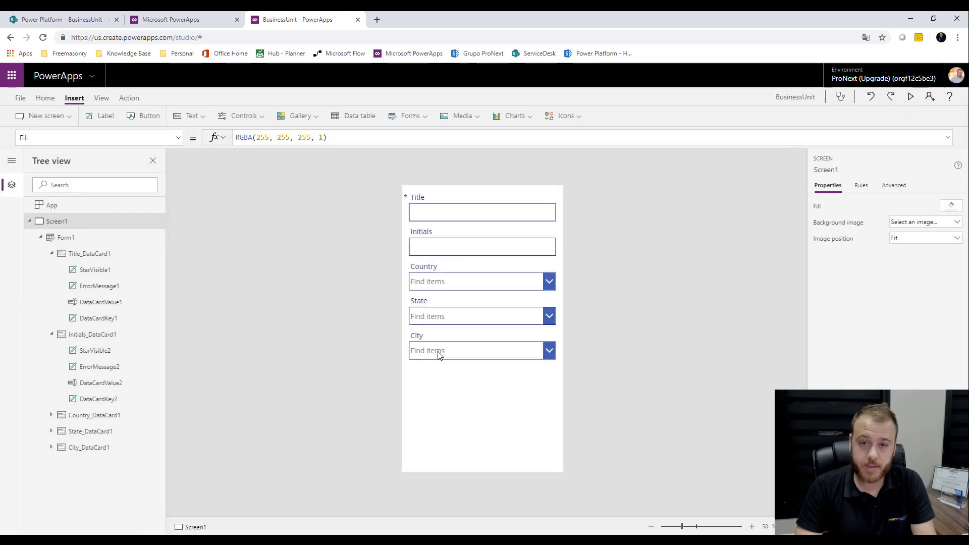
# Set the app's OnStart formula to NewForm(Form1) and run OnStart
pyautogui.click(77, 207)
pyautogui.click(149, 206)
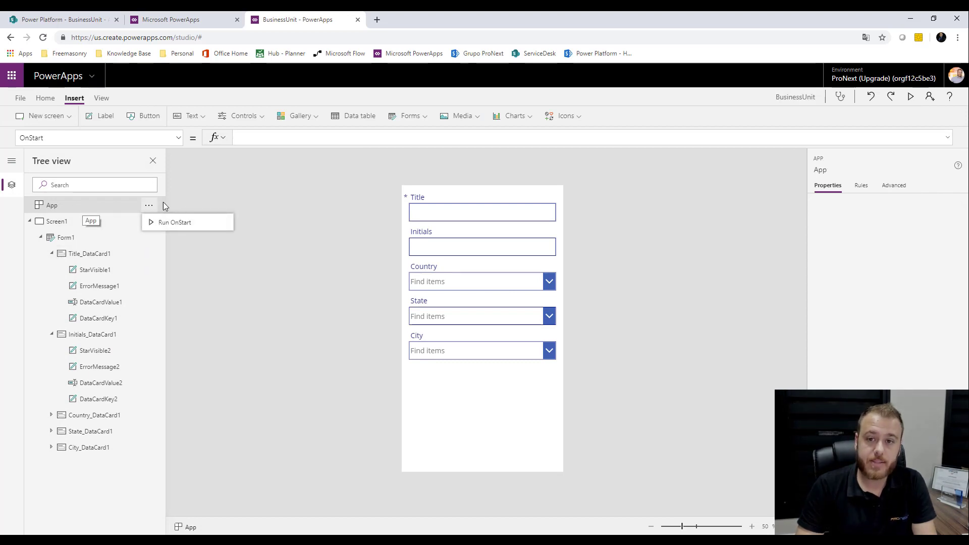
pyautogui.click(271, 141)
pyautogui.write('New')
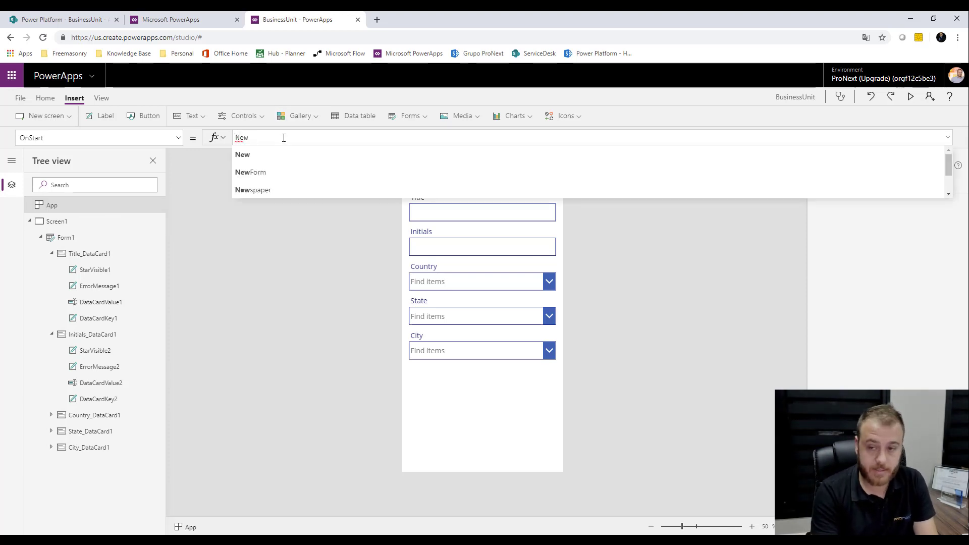
pyautogui.write('Form(For')
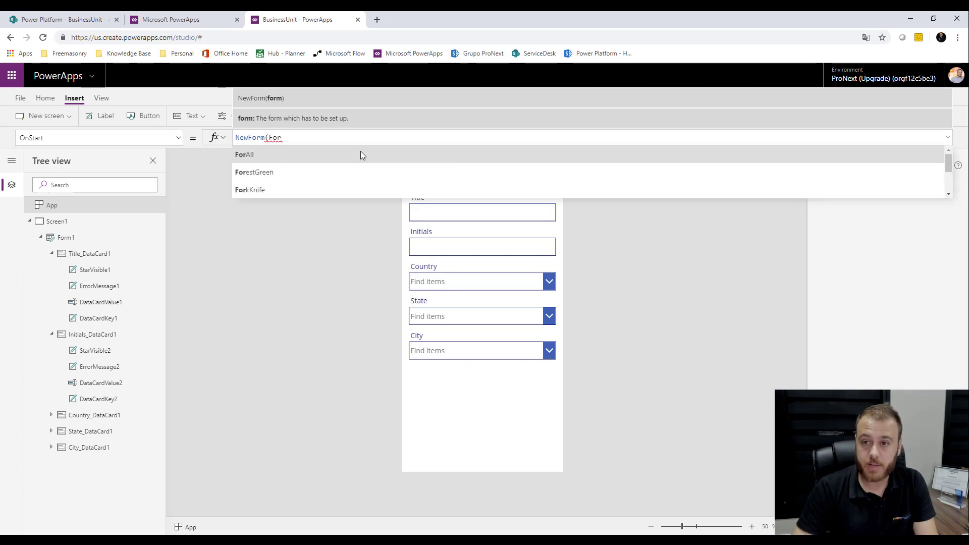
pyautogui.press('BackSpace')
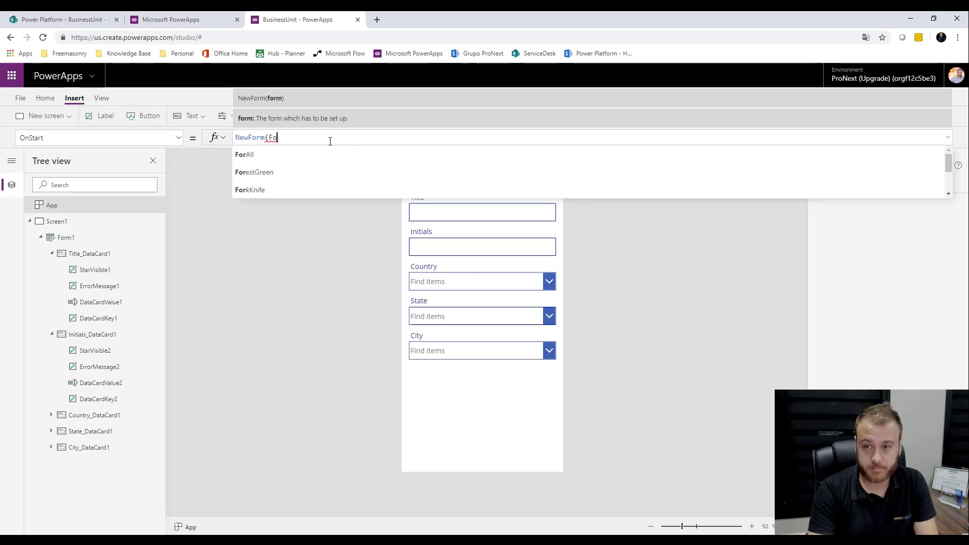
pyautogui.write('rm')
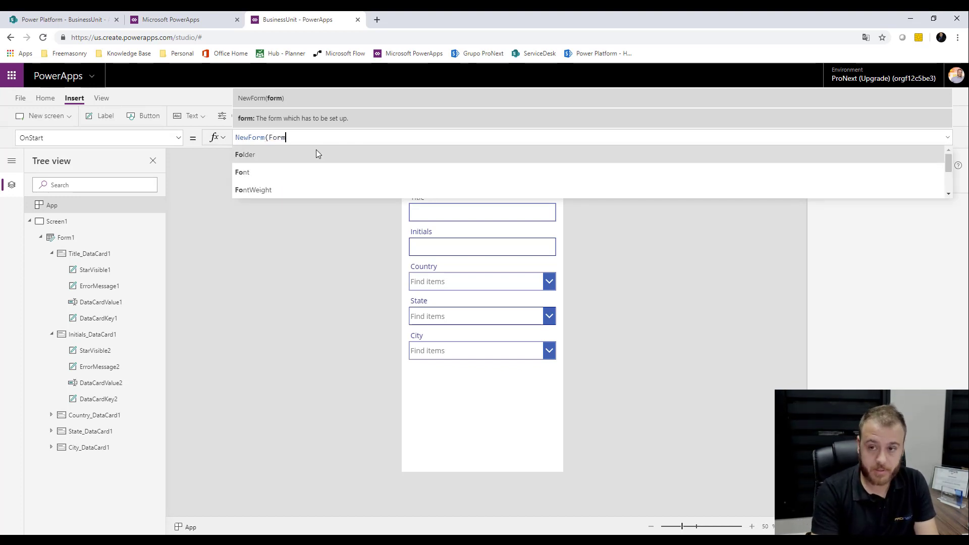
pyautogui.click(319, 154)
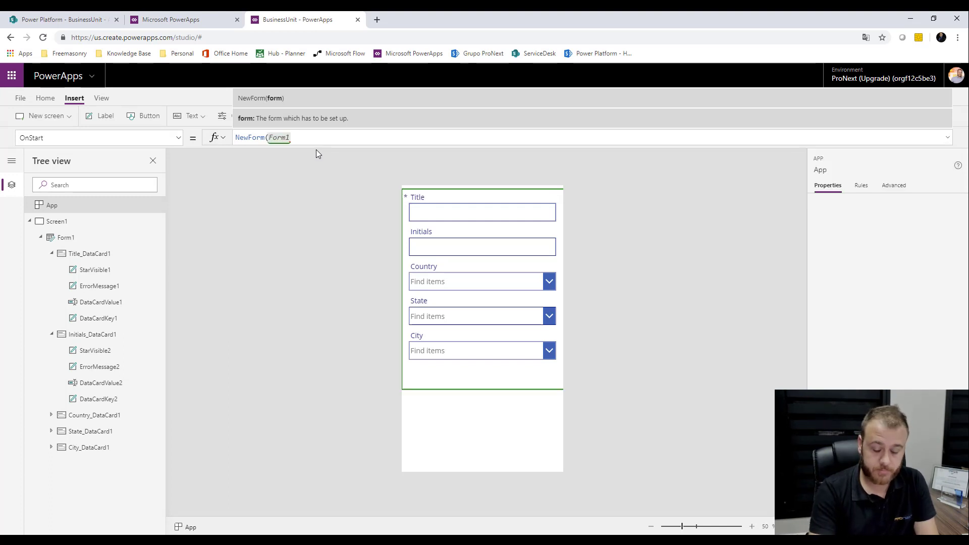
pyautogui.write(')')
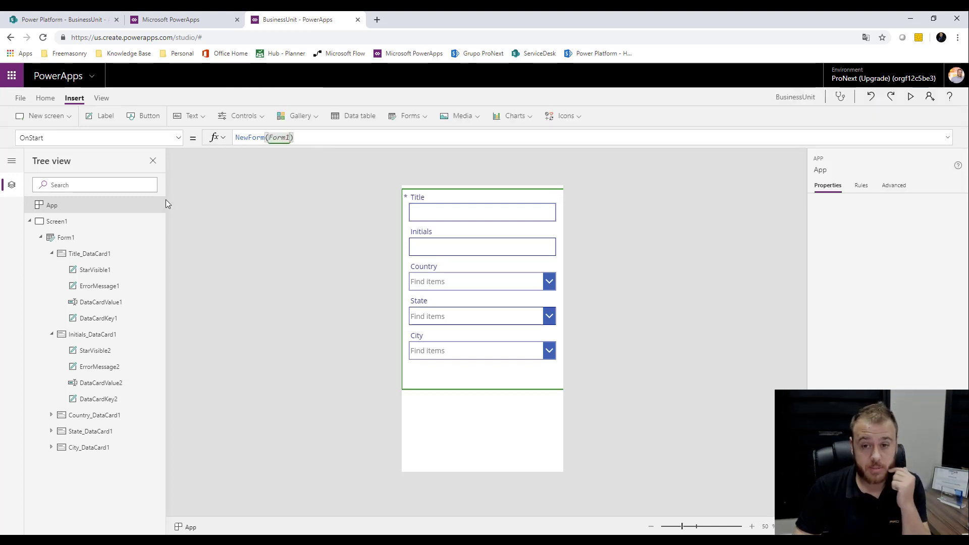
pyautogui.click(150, 210)
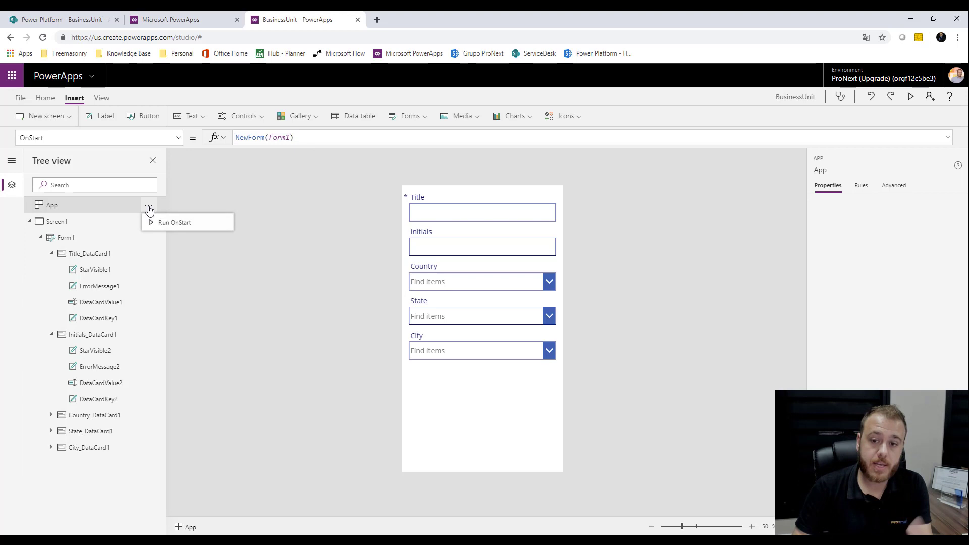
pyautogui.click(174, 223)
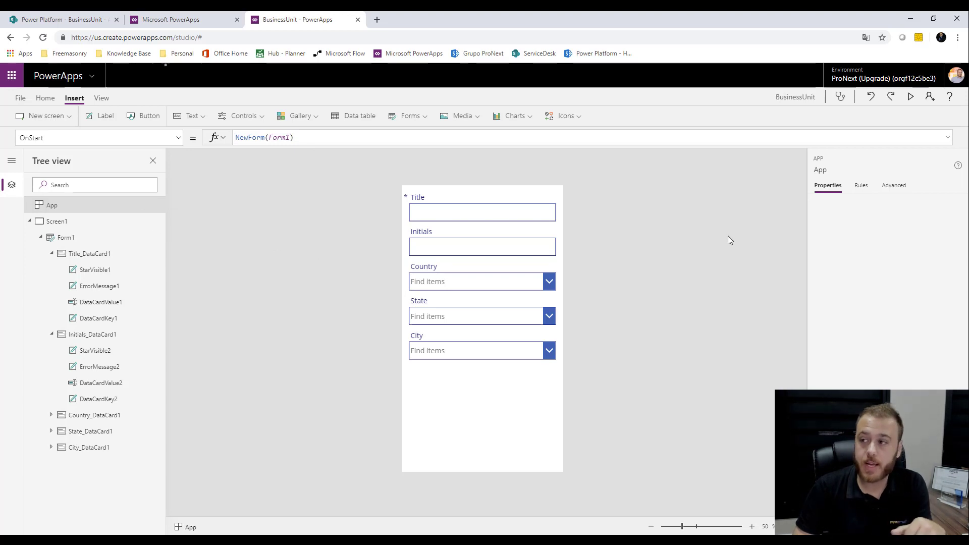
# Preview the app and examine the options offered by the Country, State and City combo boxes
pyautogui.click(910, 97)
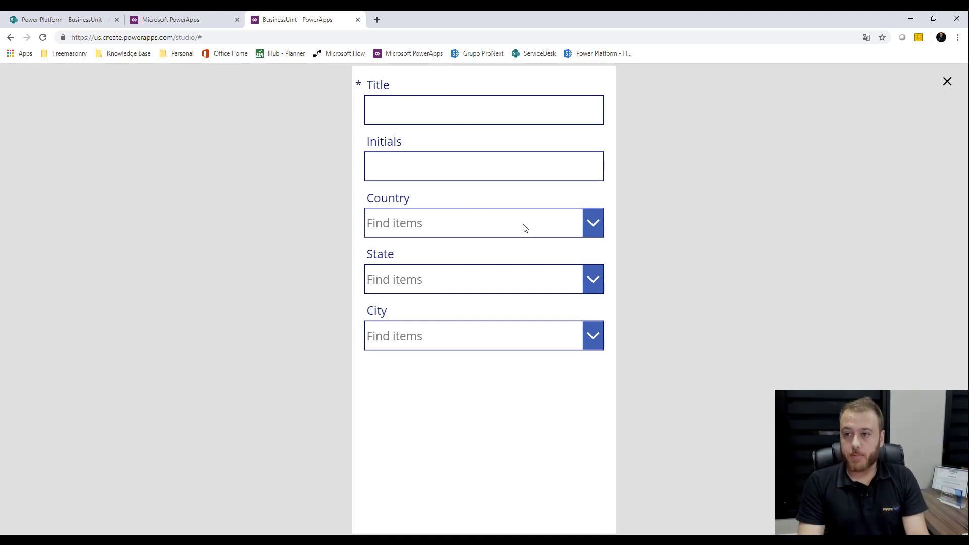
pyautogui.click(595, 219)
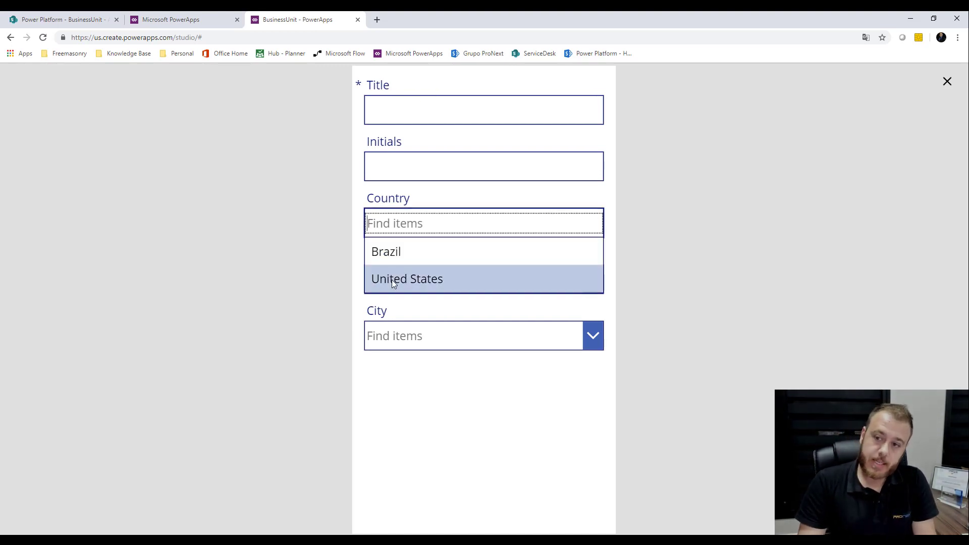
pyautogui.click(416, 202)
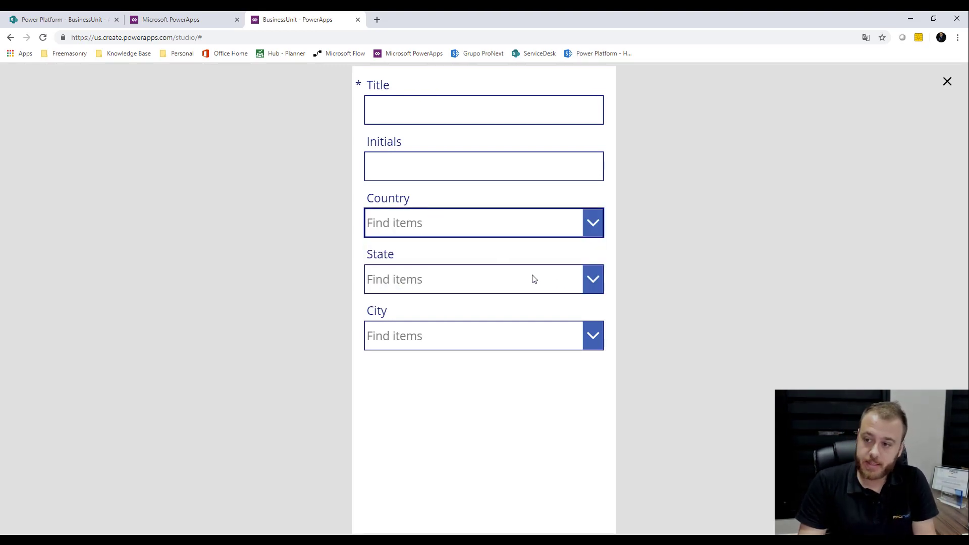
pyautogui.click(593, 279)
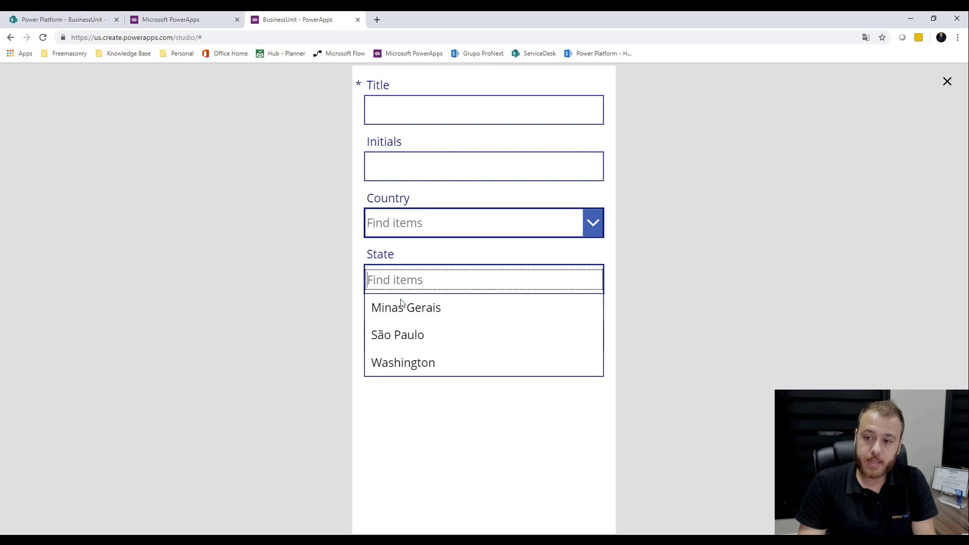
pyautogui.click(413, 387)
pyautogui.click(593, 336)
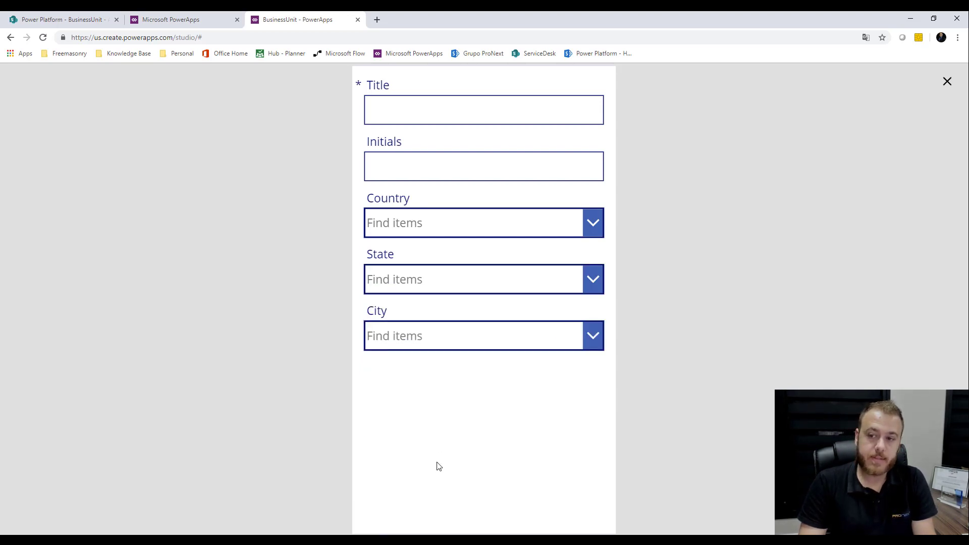
# Test unfiltered selection with United States as country, Minas Gerais as state and Sao Jose dos Campos as city, and close the preview
pyautogui.click(485, 229)
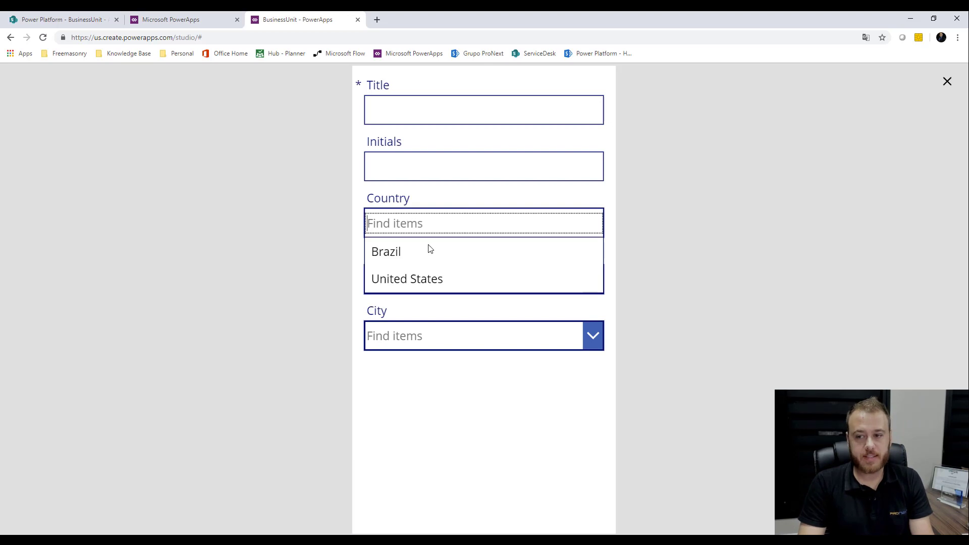
pyautogui.click(447, 278)
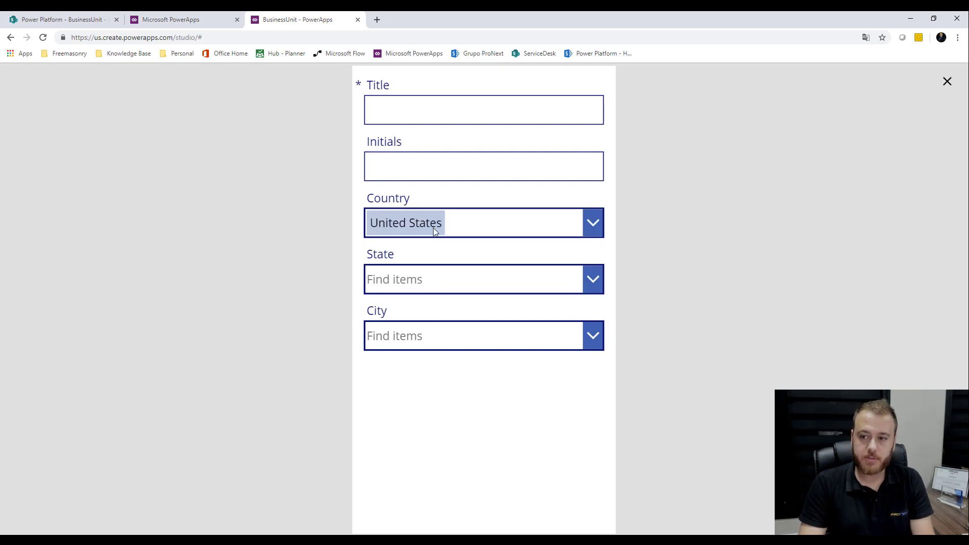
pyautogui.click(600, 279)
pyautogui.click(453, 309)
pyautogui.click(573, 343)
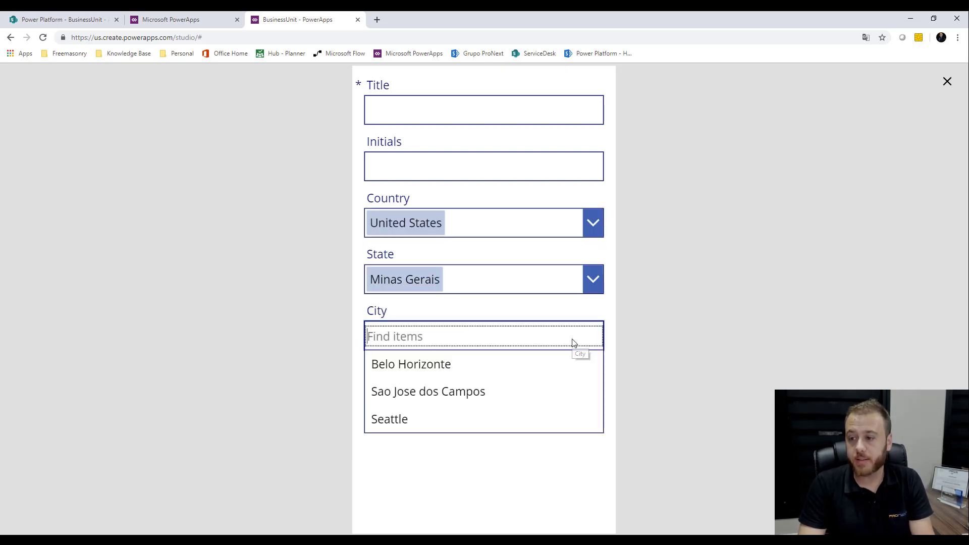
pyautogui.click(444, 395)
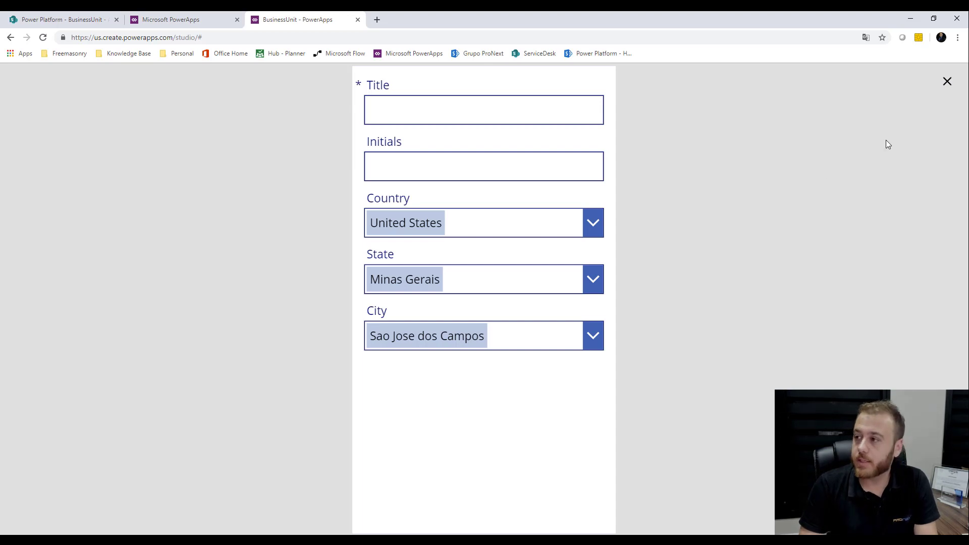
pyautogui.click(947, 81)
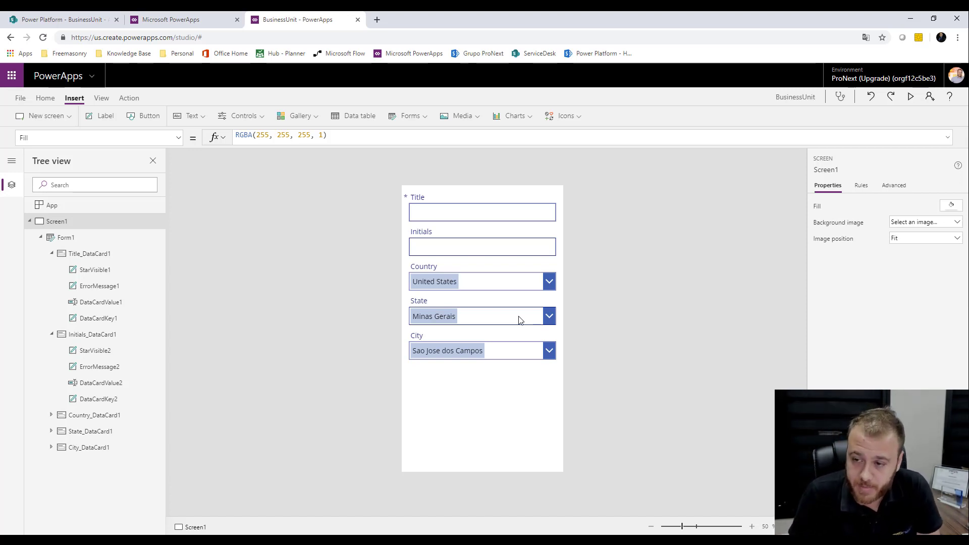
# Clear the Country, State and City selections in the app preview and return to editing
pyautogui.click(912, 96)
pyautogui.click(589, 234)
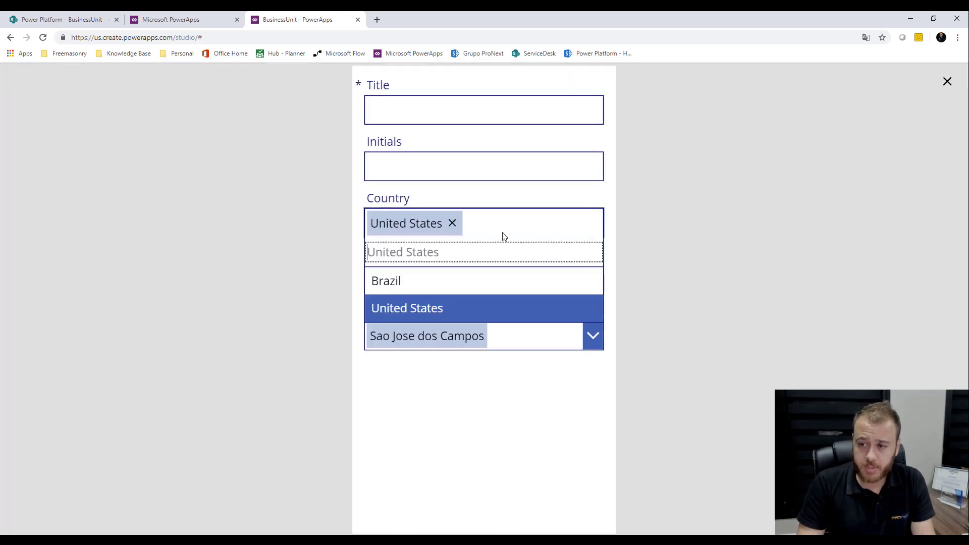
pyautogui.click(452, 224)
pyautogui.click(721, 255)
pyautogui.click(593, 279)
pyautogui.click(451, 279)
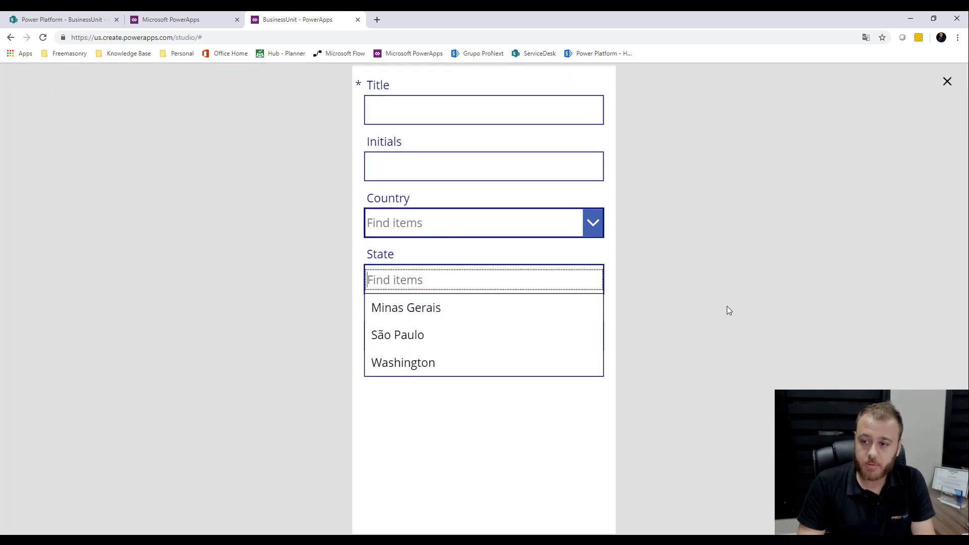
pyautogui.click(729, 310)
pyautogui.click(484, 337)
pyautogui.click(494, 335)
pyautogui.click(677, 301)
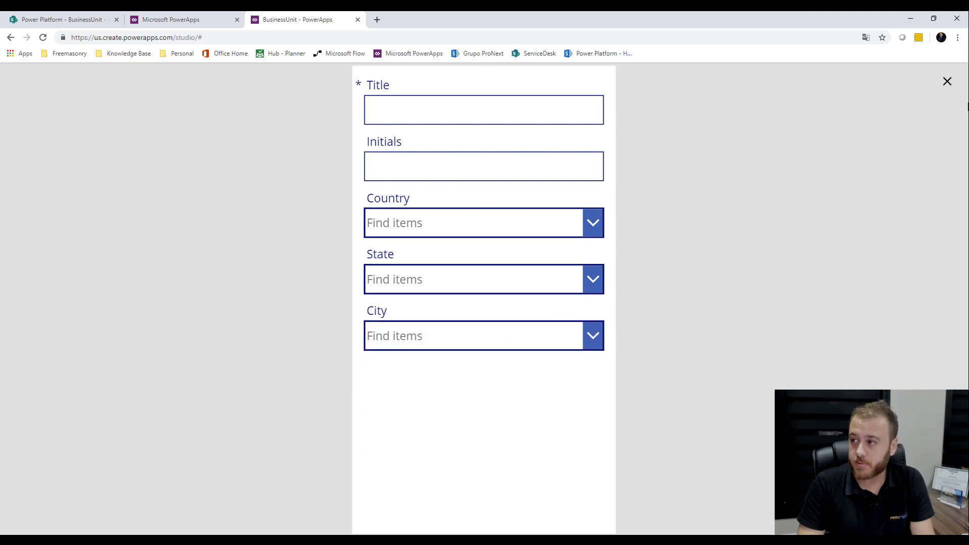
pyautogui.click(947, 81)
# Select the combo box in the State card and unlock the card so its properties can be changed
pyautogui.click(492, 287)
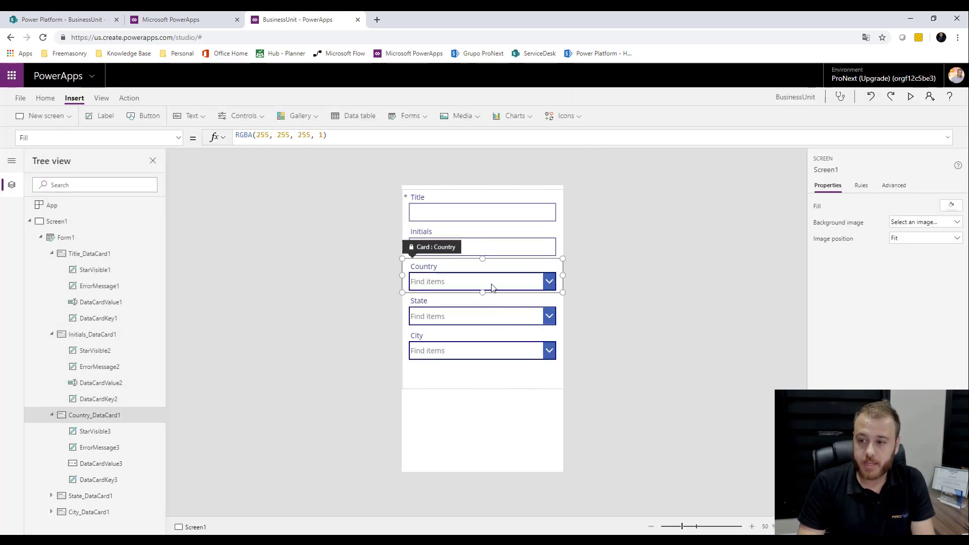
pyautogui.click(468, 318)
pyautogui.click(454, 317)
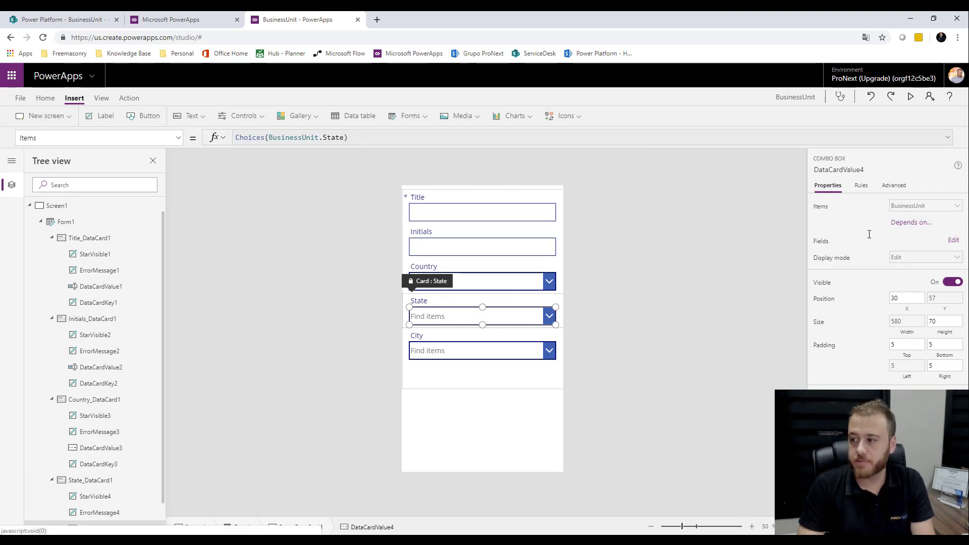
pyautogui.click(894, 185)
pyautogui.click(853, 218)
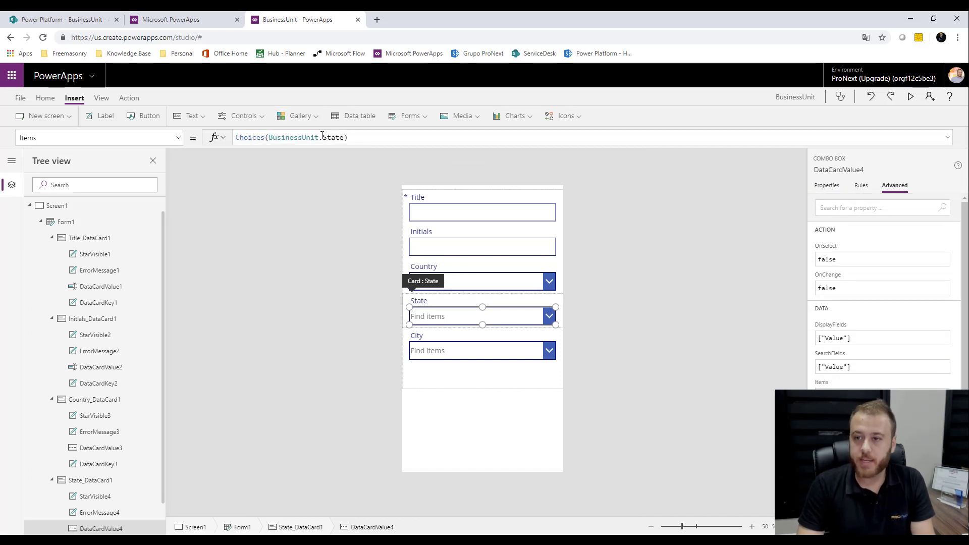
# Copy the State combo box's Items formula, Choices(BusinessUnit.State)
pyautogui.click(420, 139)
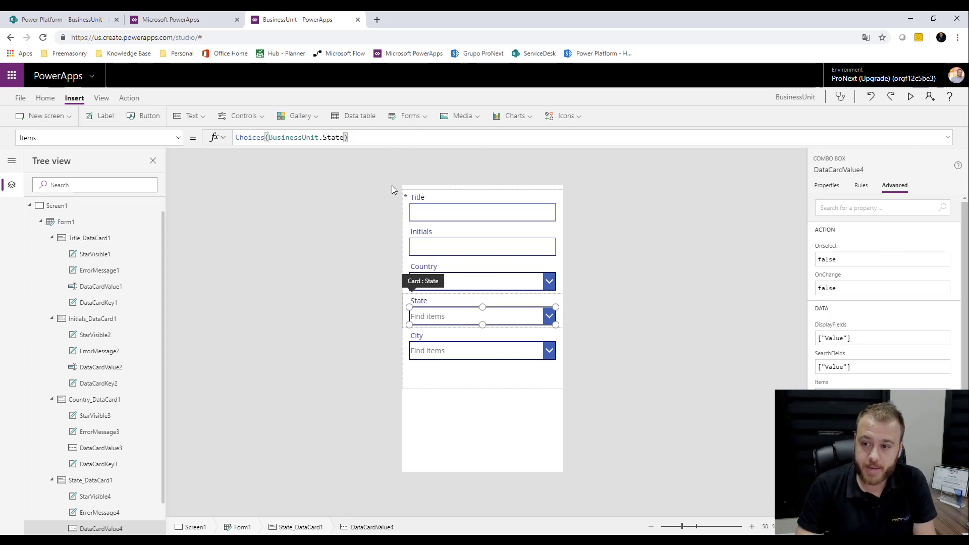
pyautogui.moveTo(348, 138); pyautogui.dragTo(222, 137)
pyautogui.hotkey('ctrl', 'c')
pyautogui.rightClick(257, 138)
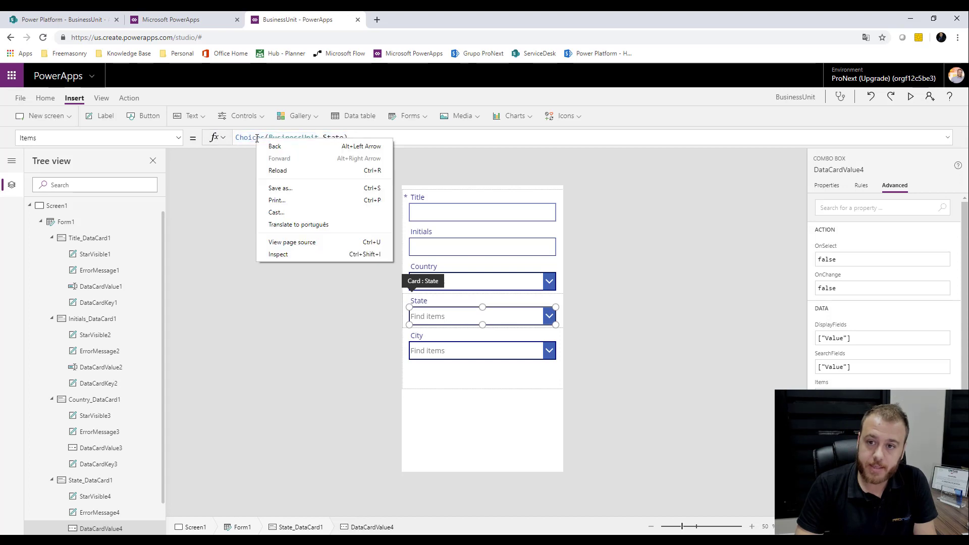
pyautogui.click(374, 136)
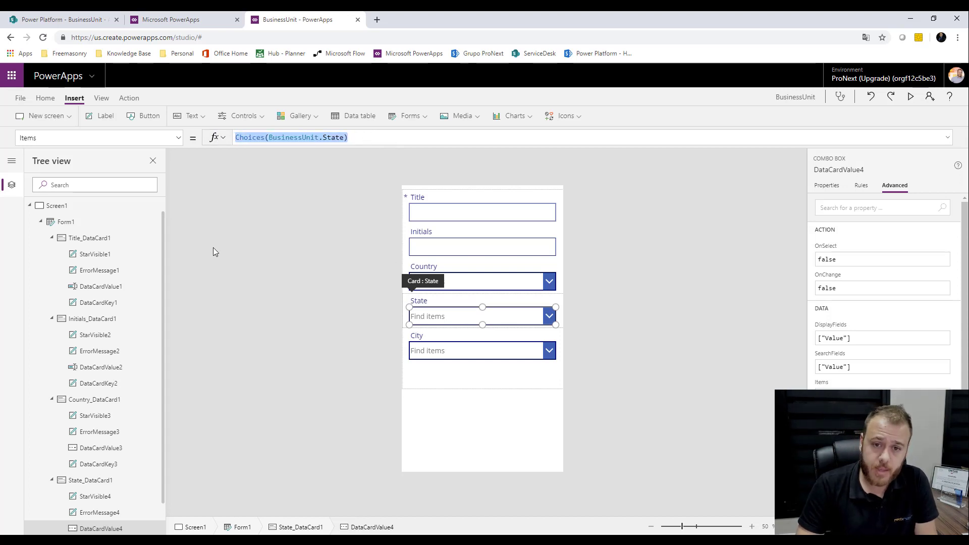
# Append Collect(teste, Choices(BusinessUnit.State)) after NewForm(Form1) in the App object's OnStart formula
pyautogui.scroll(1, 78, 220)
pyautogui.click(78, 211)
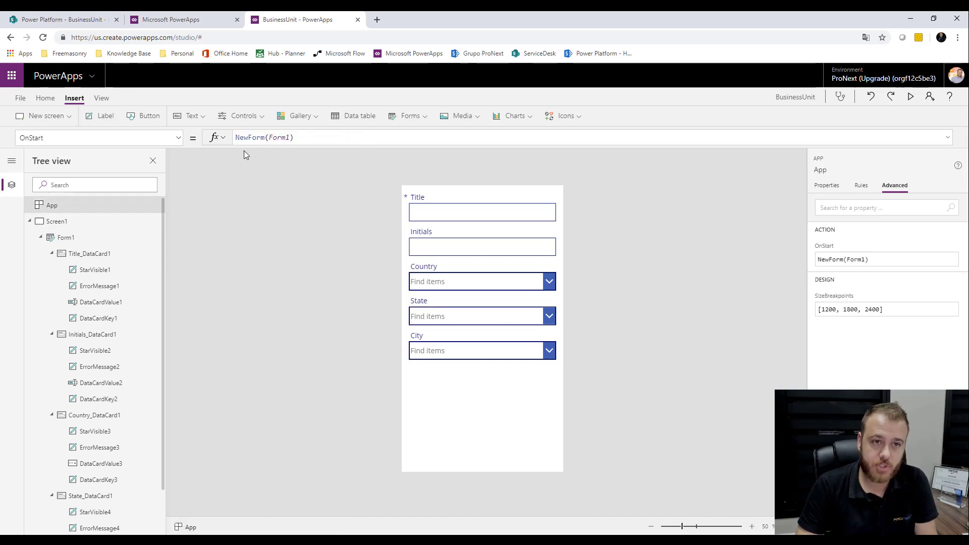
pyautogui.click(339, 141)
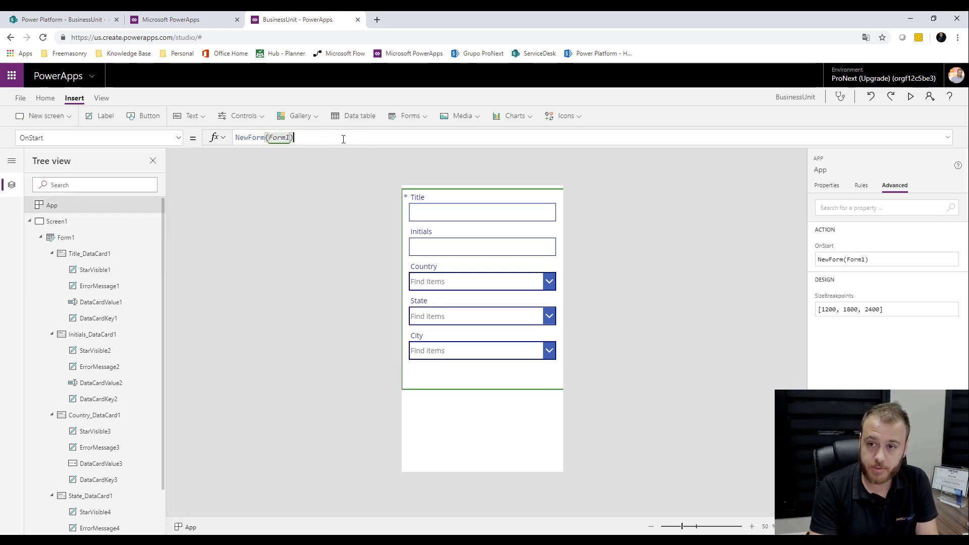
pyautogui.write('; Colle')
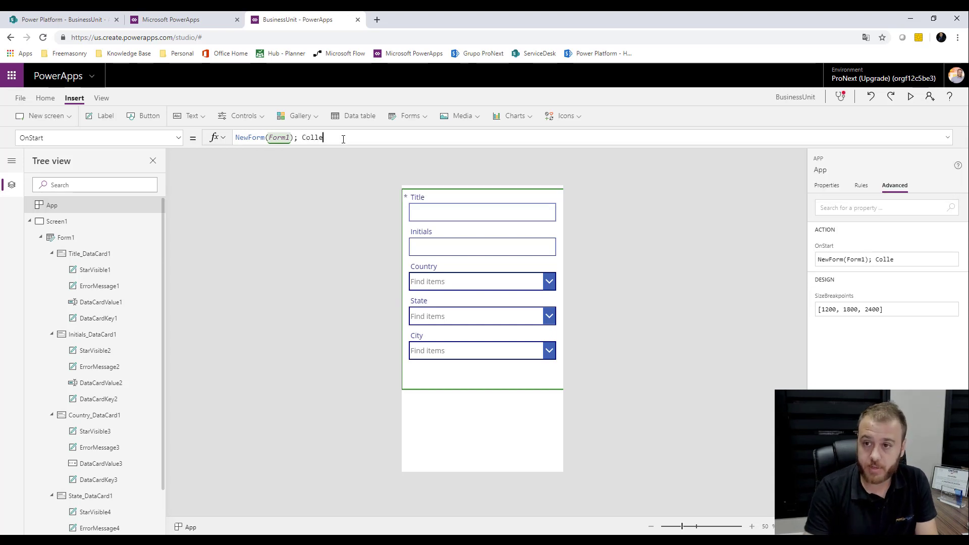
pyautogui.click(304, 154)
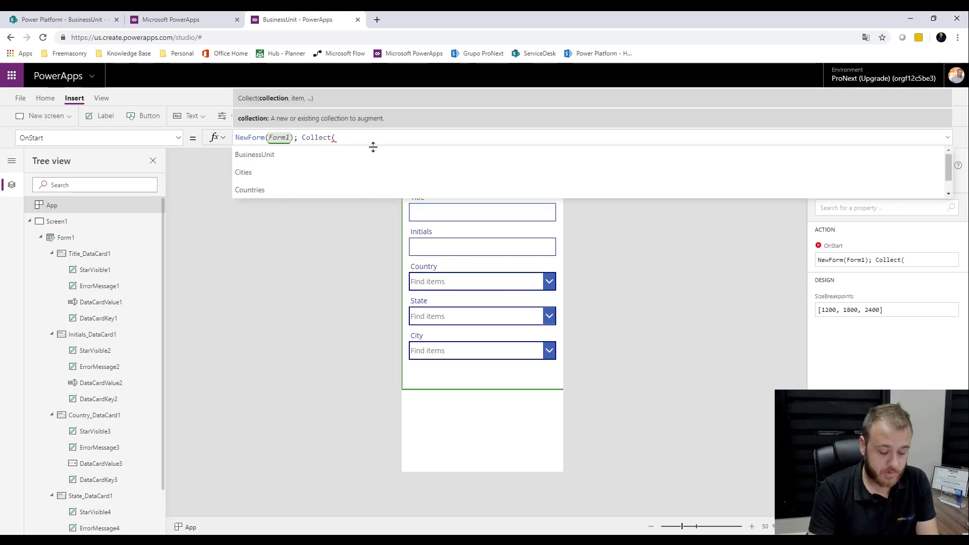
pyautogui.write('teste,')
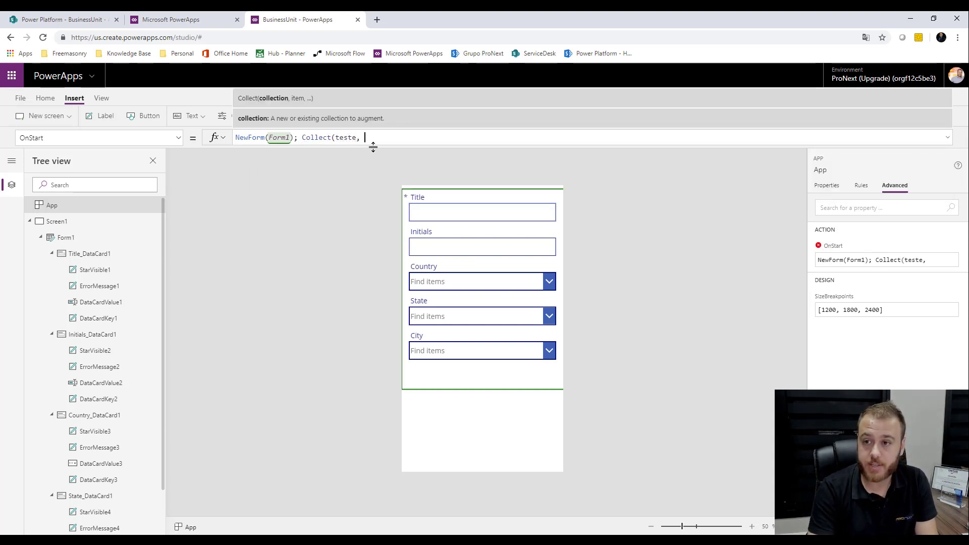
pyautogui.hotkey('ctrl', 'v')
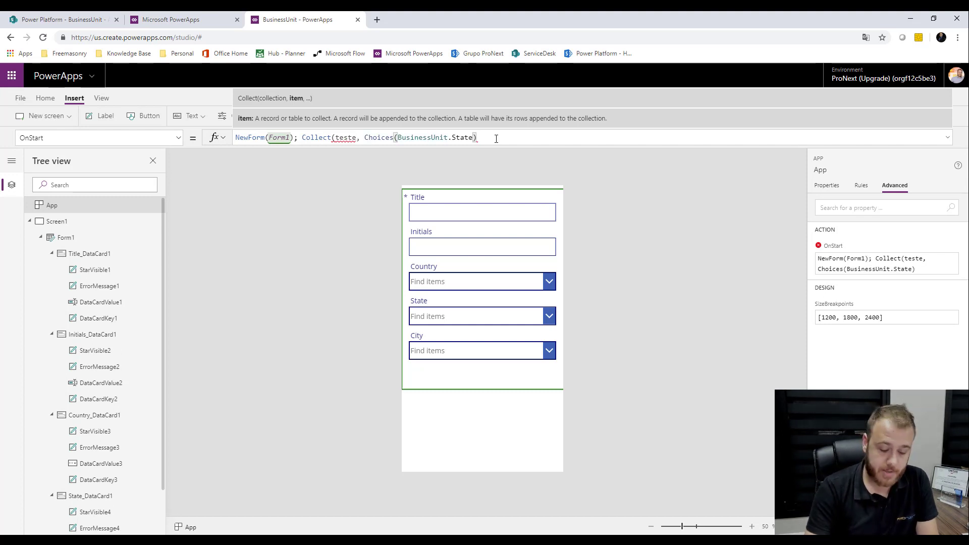
pyautogui.write(')')
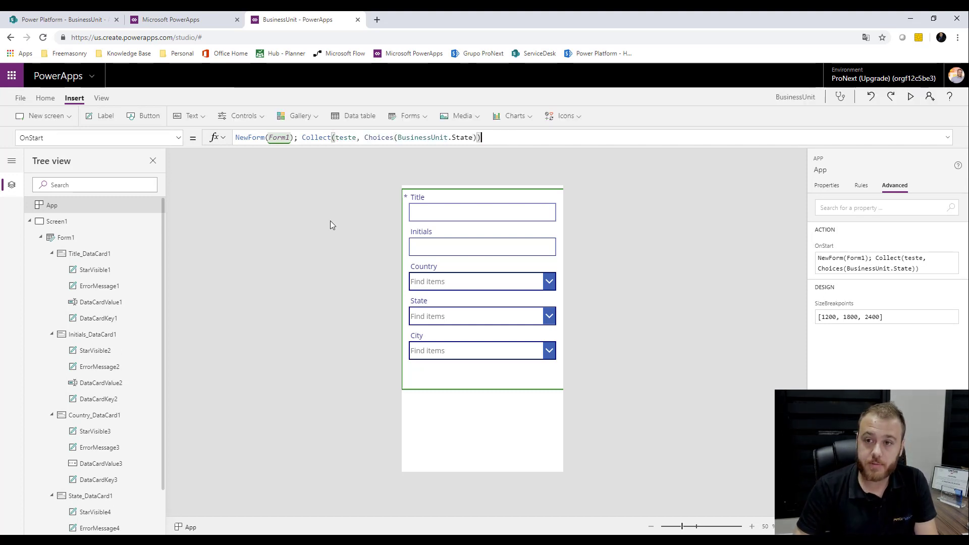
# Run the app's OnStart, examine the contents of the teste collection, and return to the editor
pyautogui.click(149, 206)
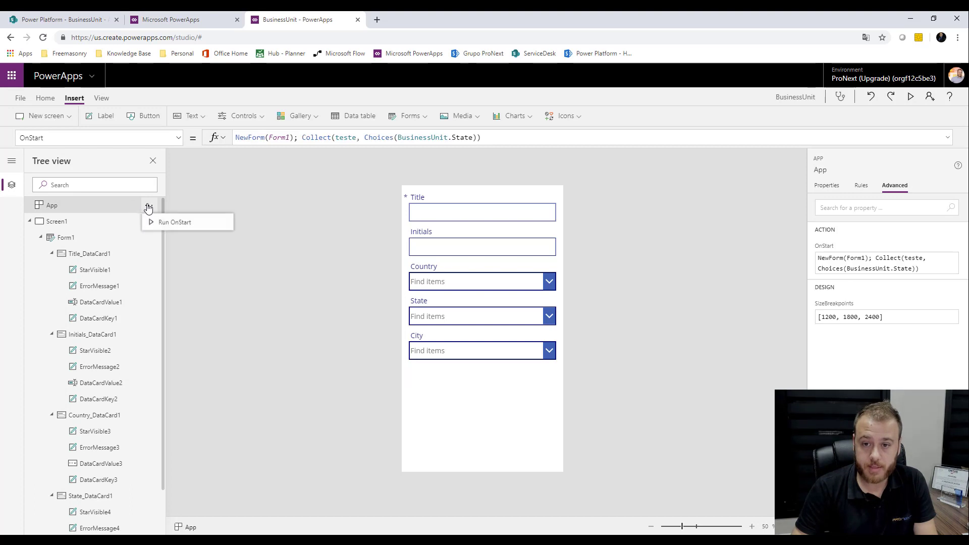
pyautogui.click(154, 223)
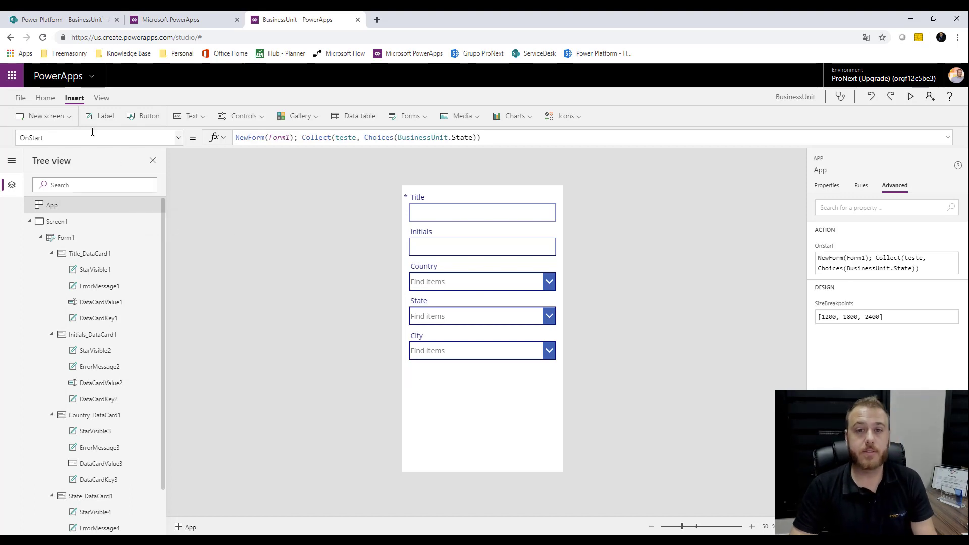
pyautogui.click(22, 98)
pyautogui.click(32, 363)
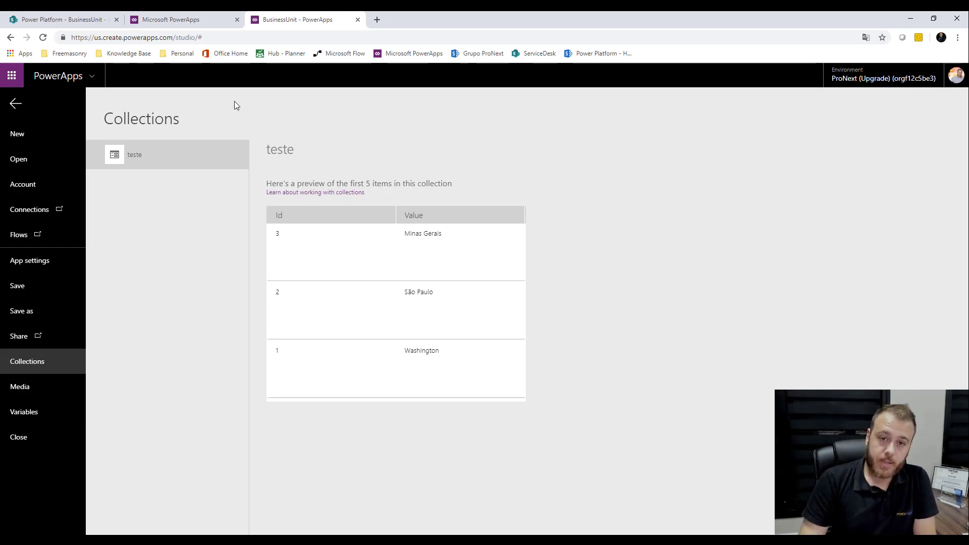
pyautogui.click(15, 109)
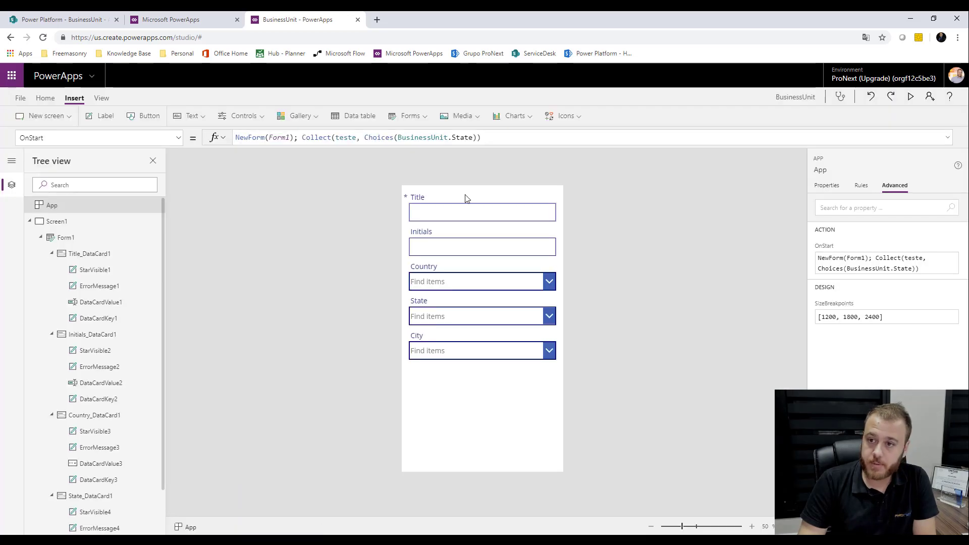
# Remove the Collect(teste, Choices(BusinessUnit.State)) call from the App's OnStart formula, keeping NewForm(Form1);
pyautogui.moveTo(484, 138); pyautogui.dragTo(302, 138)
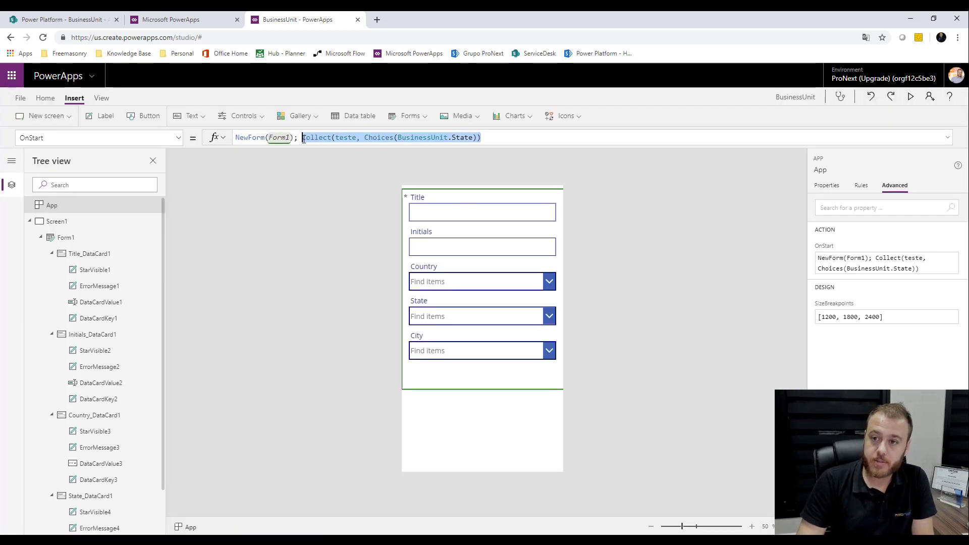
pyautogui.press('BackSpace')
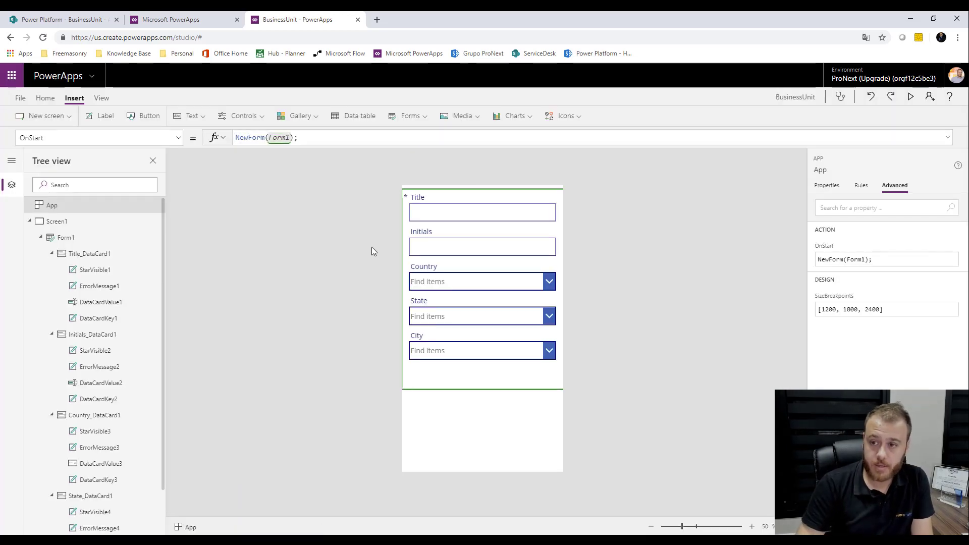
pyautogui.click(369, 244)
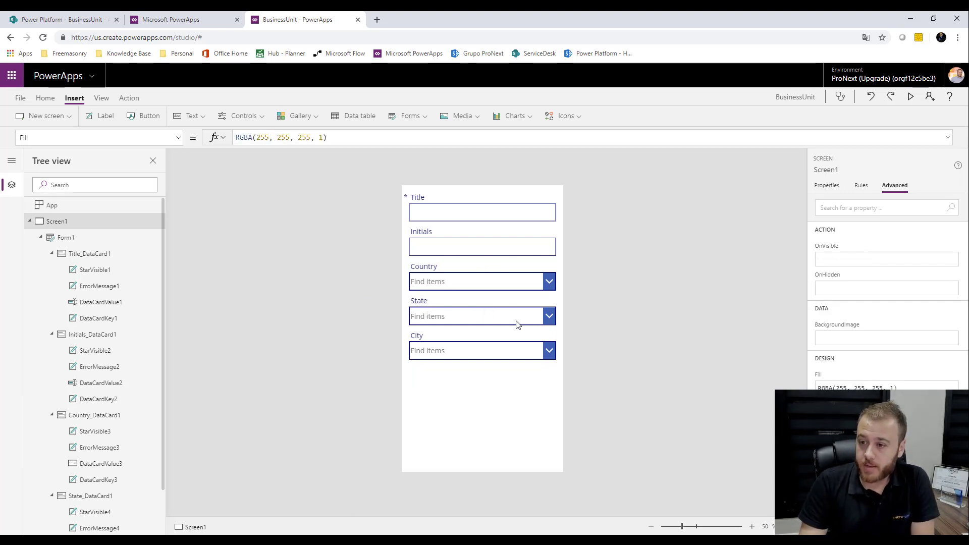
# Select the combo box in the Country card and unlock the card so its properties can be changed
pyautogui.click(485, 283)
pyautogui.click(503, 283)
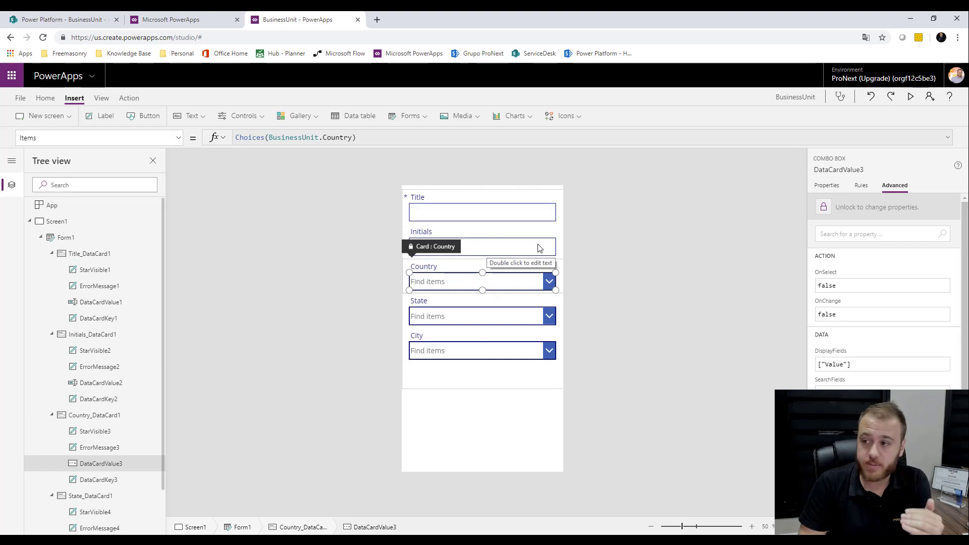
pyautogui.click(821, 208)
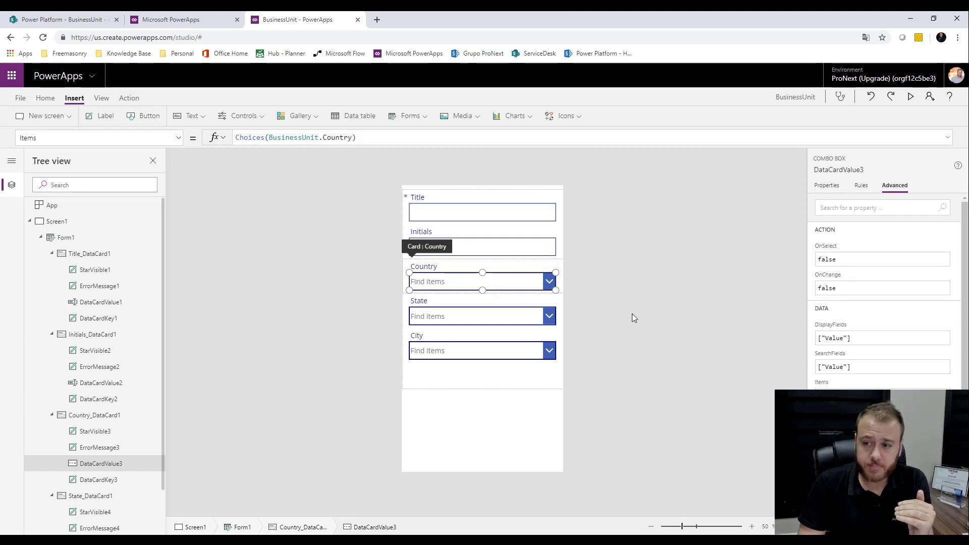
# Replace the Country combo box's OnChange formula with Clear(arrStates); to empty the states collection
pyautogui.click(179, 139)
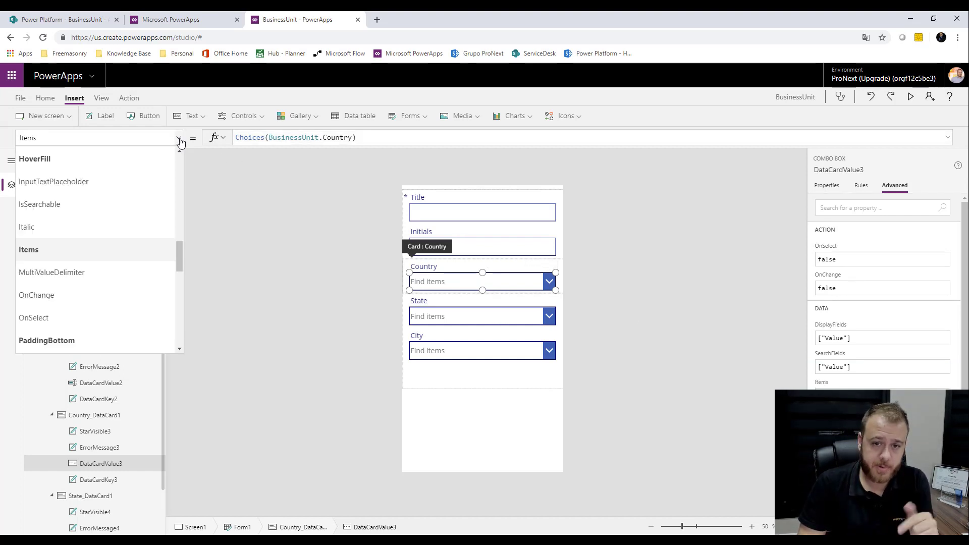
pyautogui.click(82, 293)
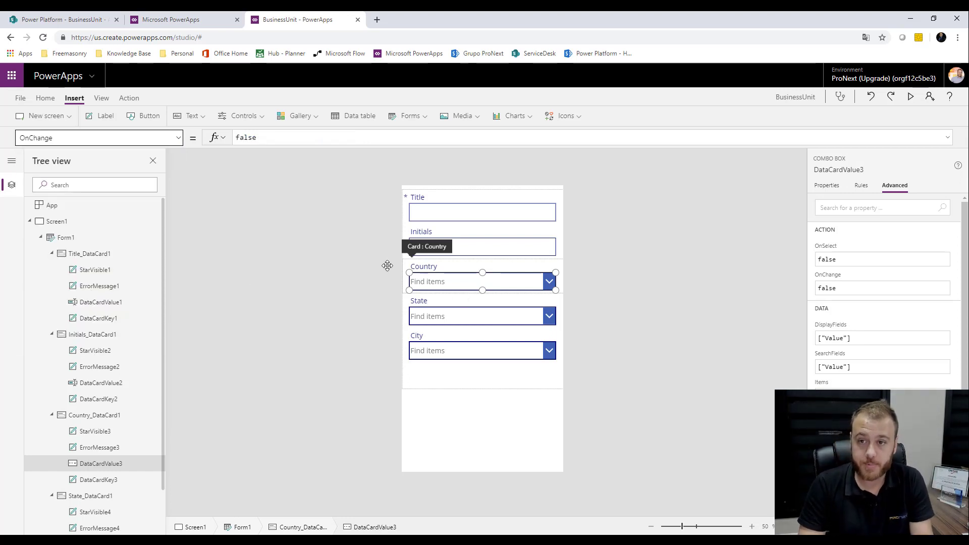
pyautogui.click(271, 137)
pyautogui.hotkey('ctrl', 'a')
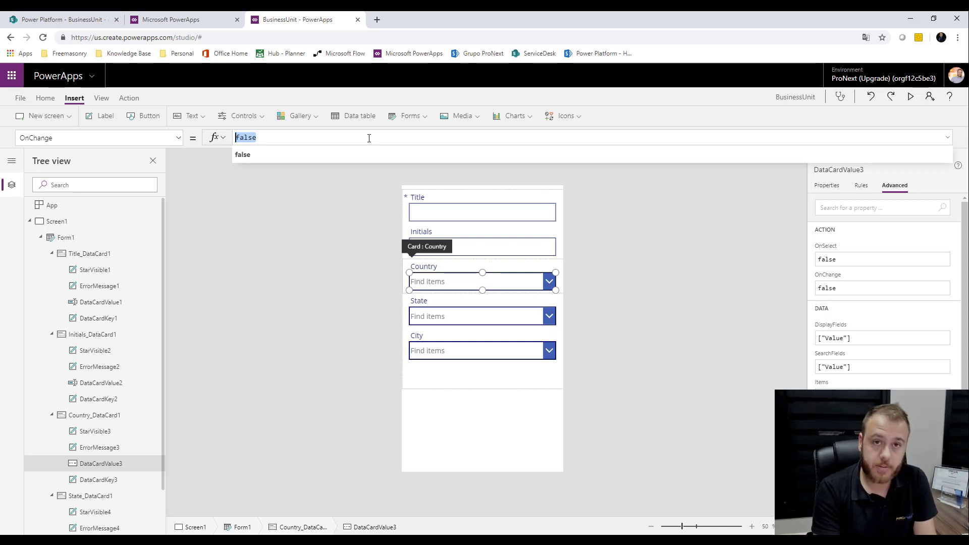
pyautogui.write('Cle')
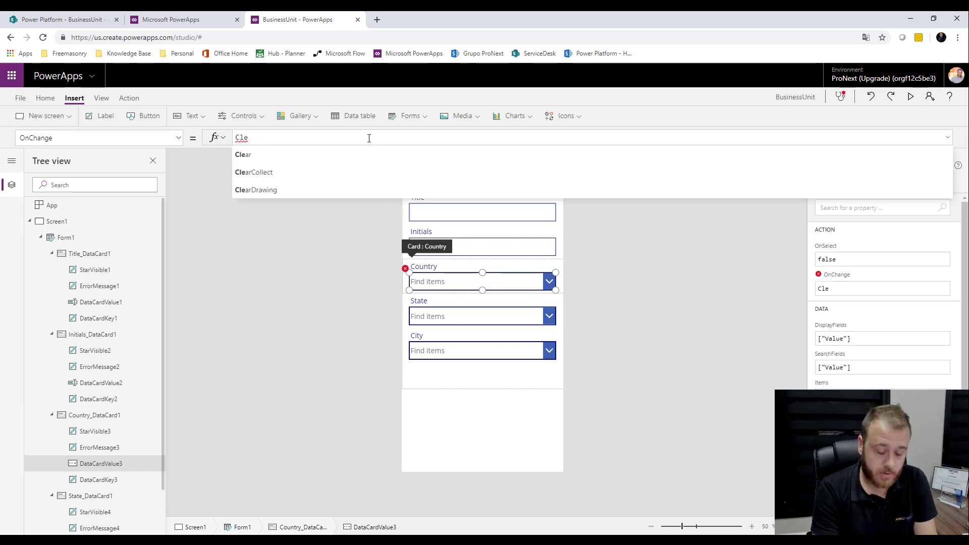
pyautogui.write('ar')
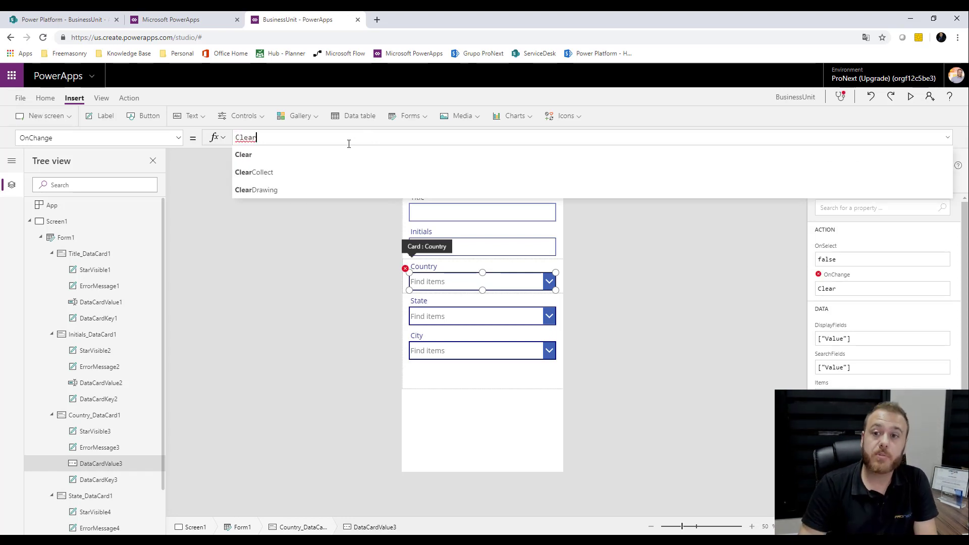
pyautogui.write('(ar')
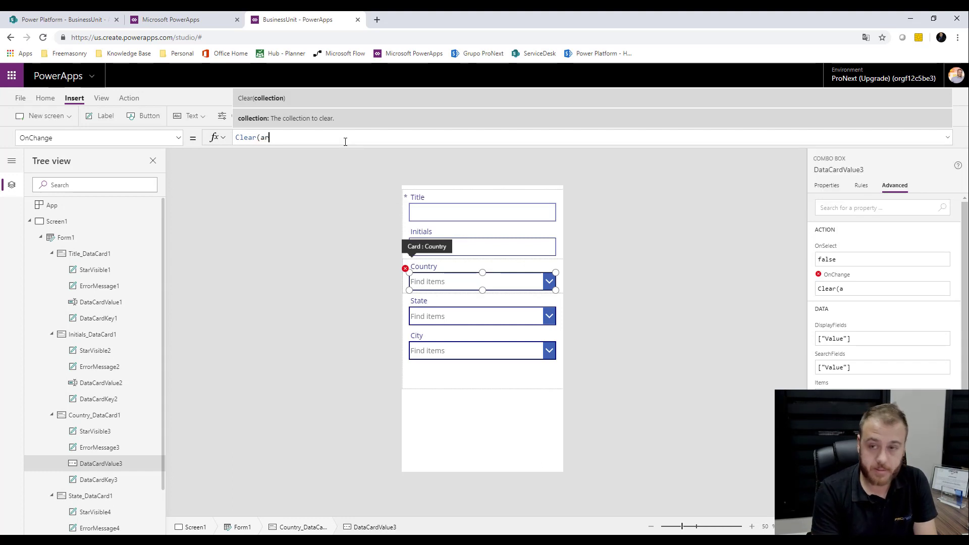
pyautogui.write('rS')
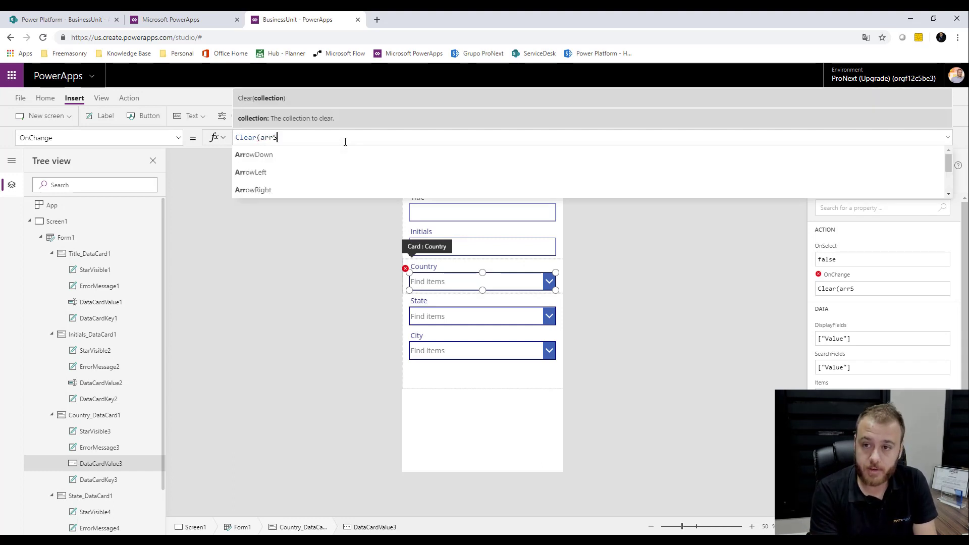
pyautogui.write('tates)')
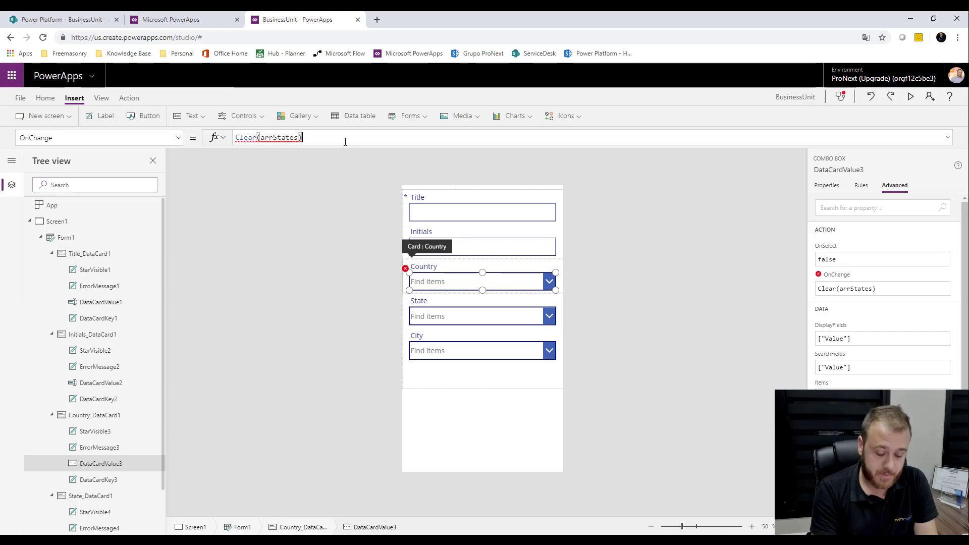
pyautogui.write(';')
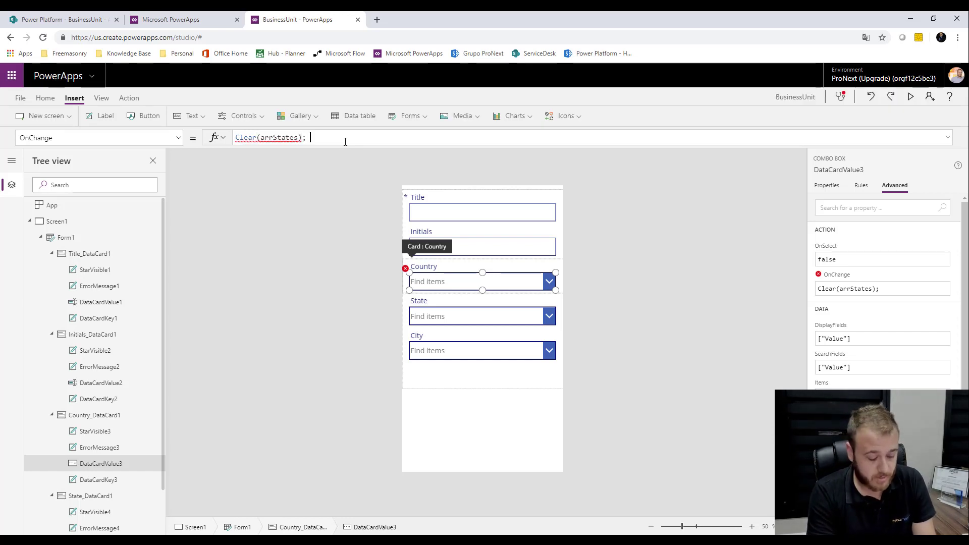
# Start a ForAll call after Clear(arrStates); in the OnChange formula, with a Filter on the States data source as its source
pyautogui.write(' F')
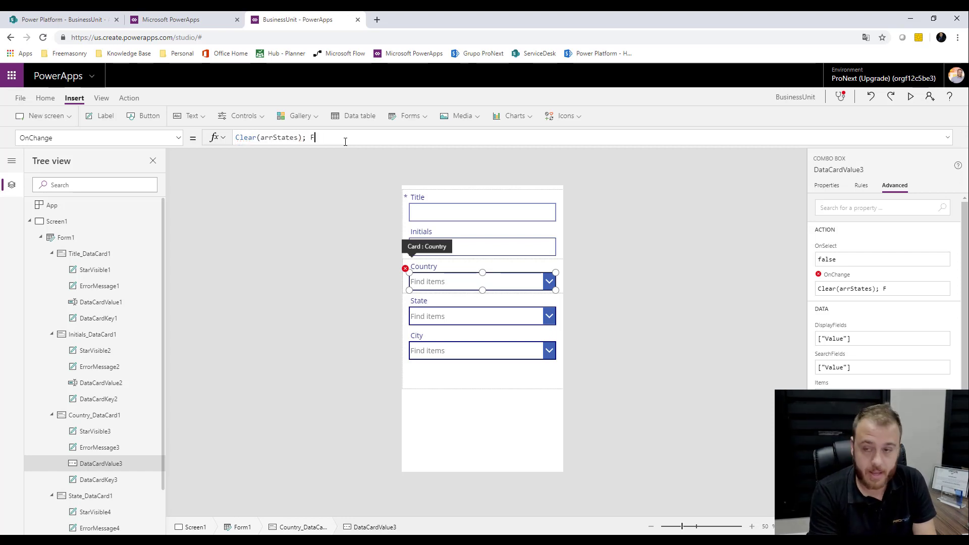
pyautogui.write('or')
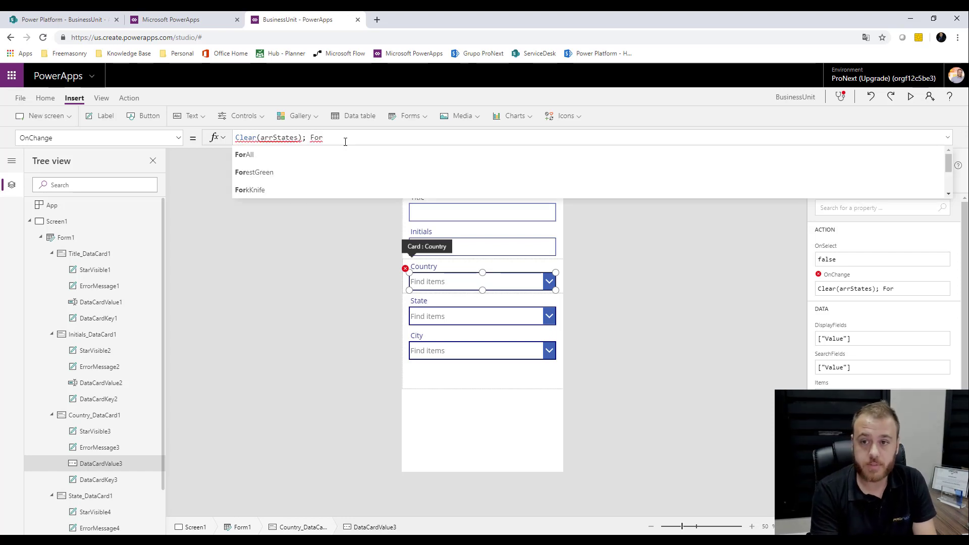
pyautogui.click(318, 154)
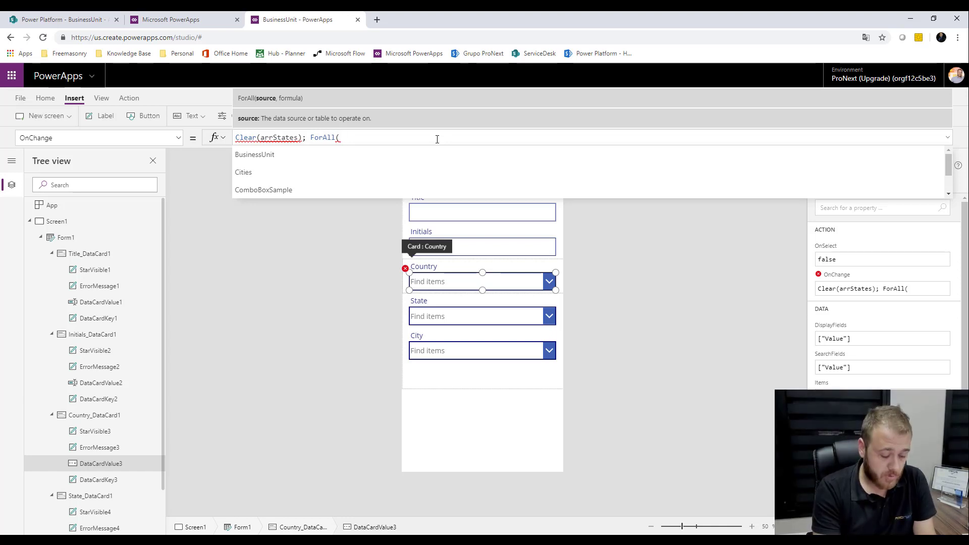
pyautogui.write('Fil')
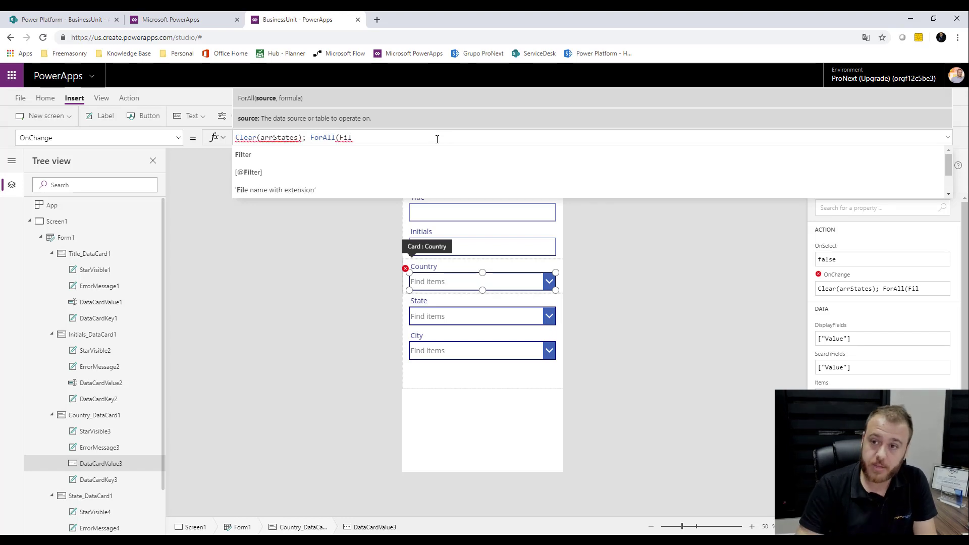
pyautogui.click(401, 154)
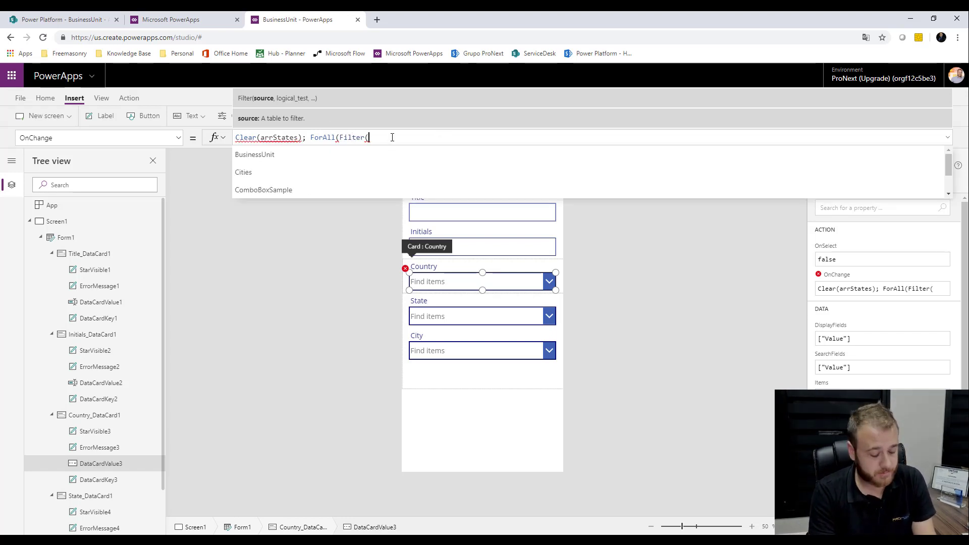
pyautogui.write('St')
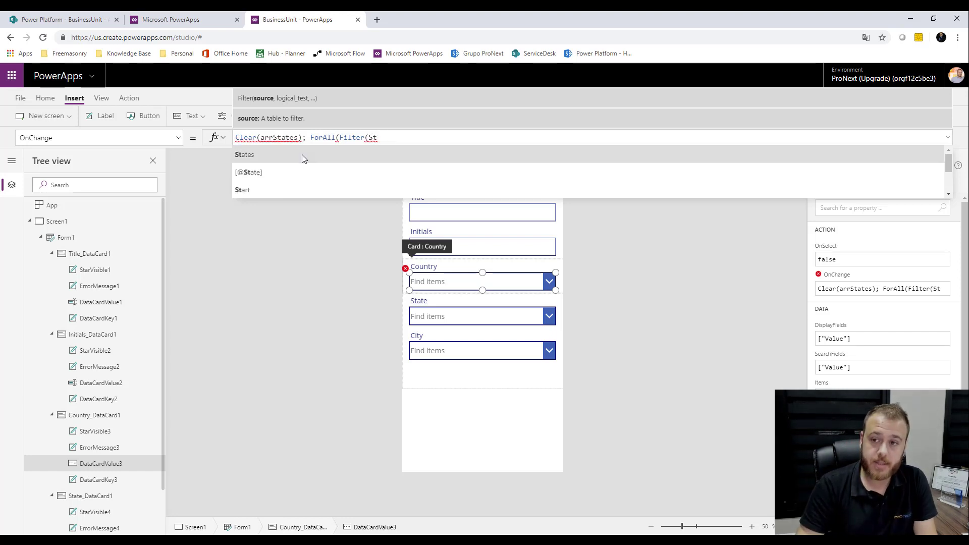
pyautogui.click(302, 154)
# Open the States list in SharePoint to check its columns, and return to the BusinessUnit app in PowerApps
pyautogui.click(58, 19)
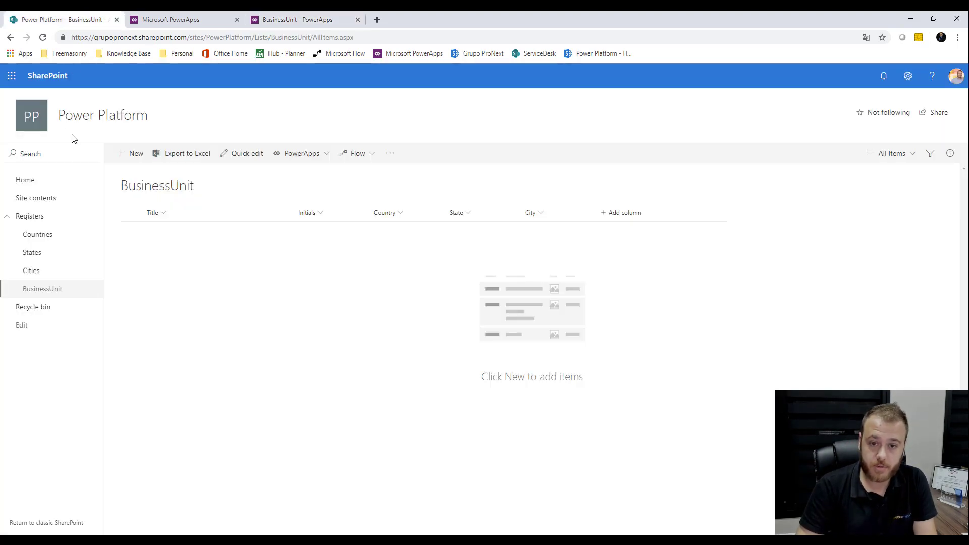
pyautogui.click(44, 260)
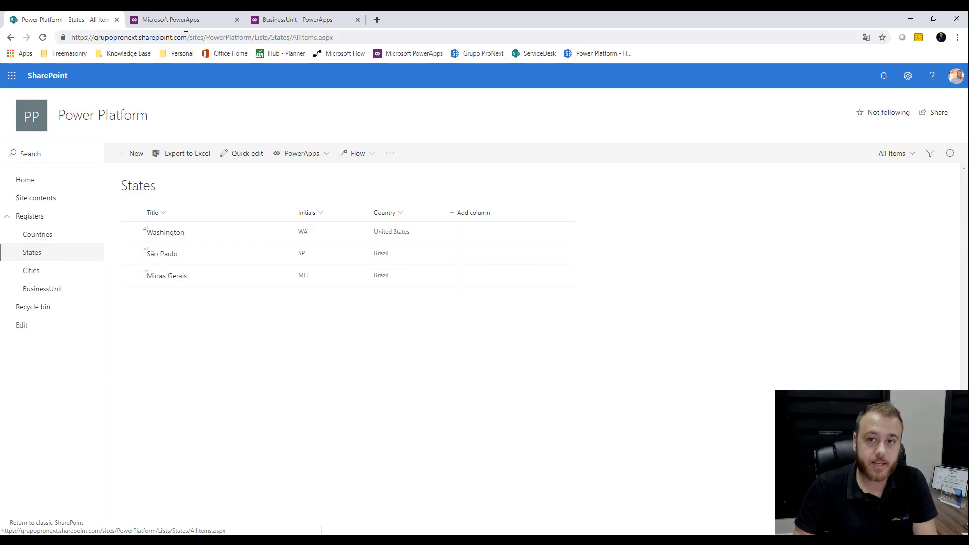
pyautogui.click(190, 20)
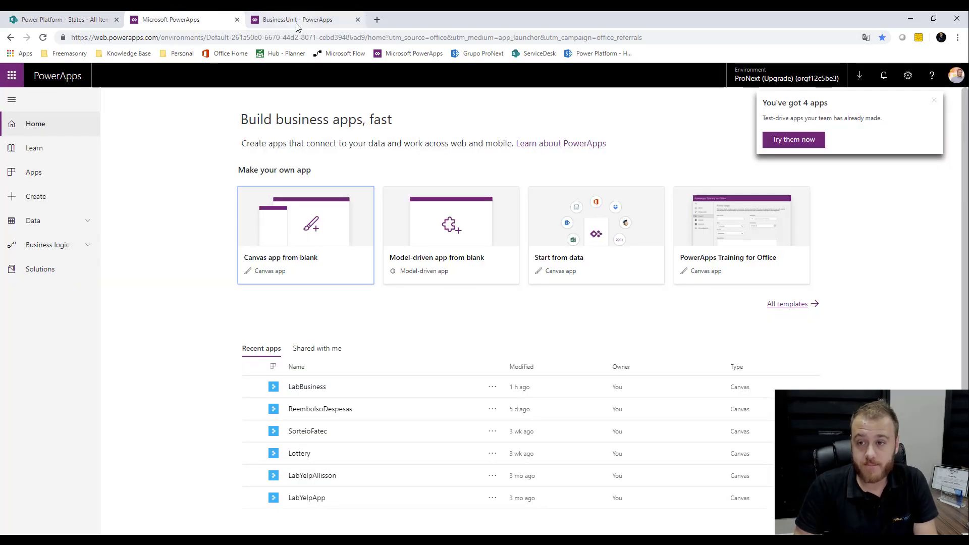
pyautogui.click(298, 25)
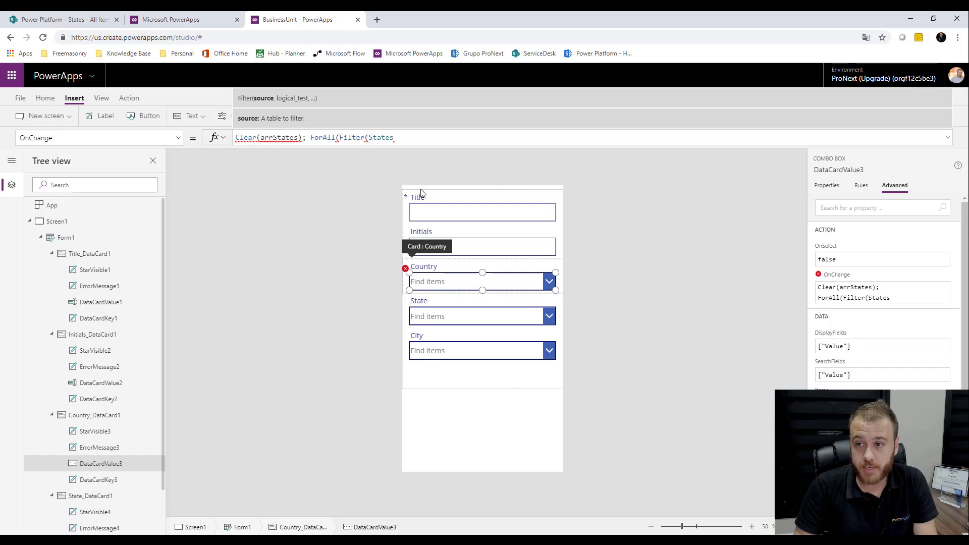
# Start the Filter's logical test on States with Country.Id, and check the Country column of the SharePoint States list
pyautogui.click(410, 137)
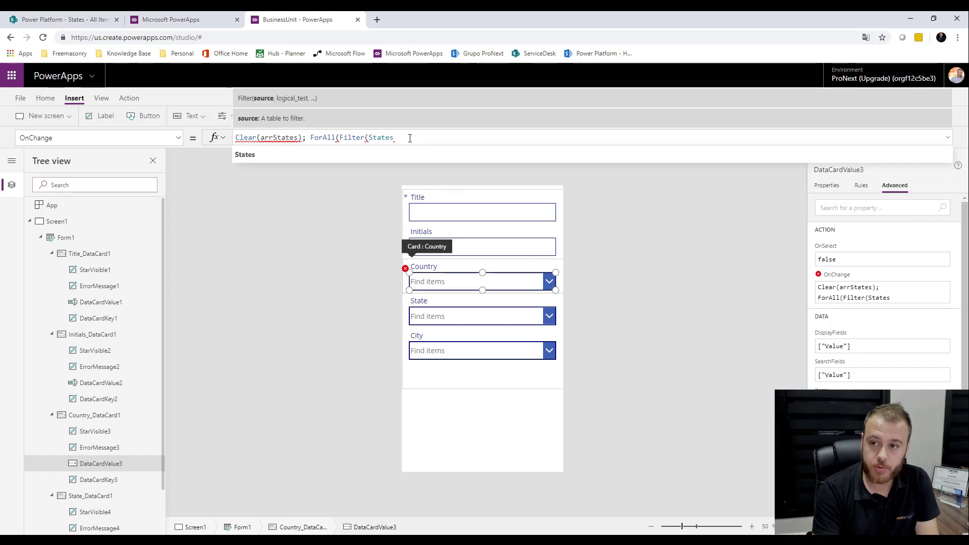
pyautogui.write(', ')
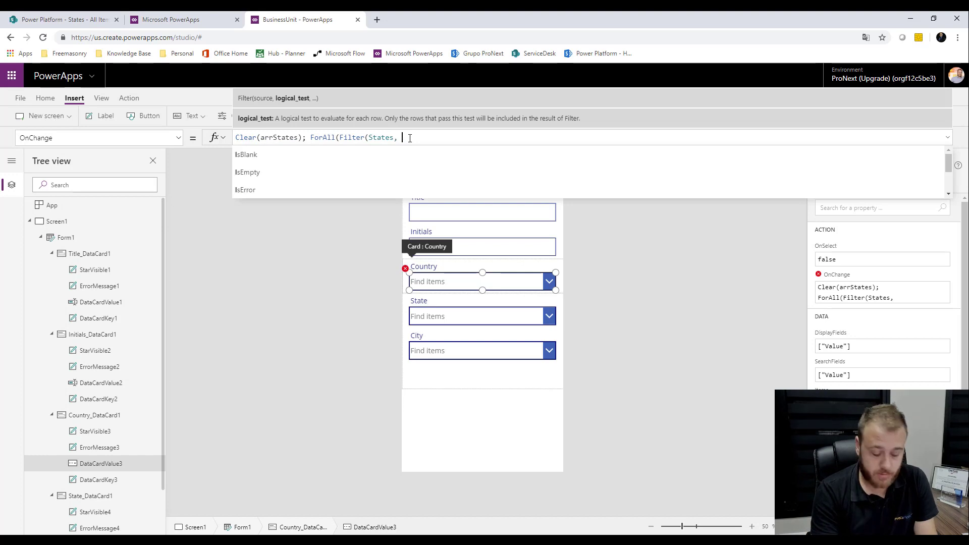
pyautogui.write('Count')
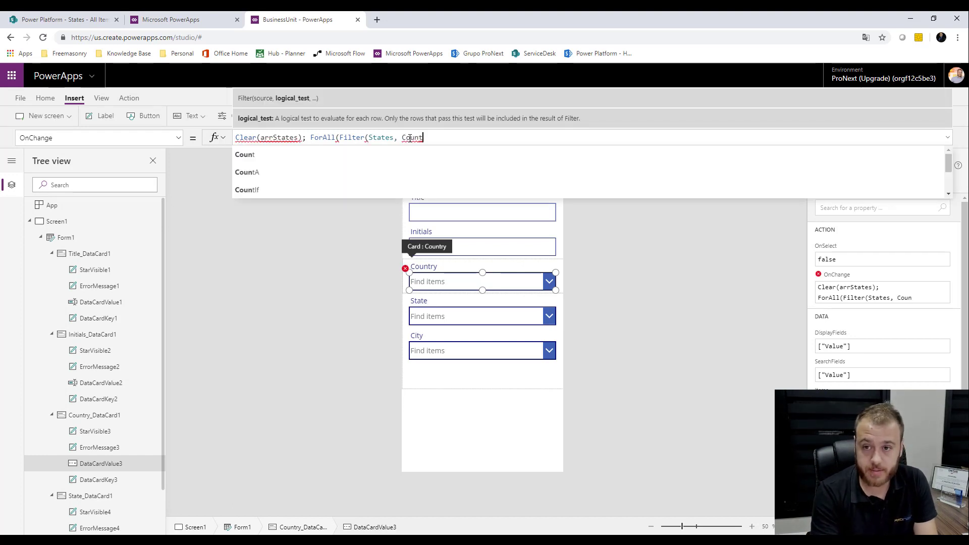
pyautogui.write('ry')
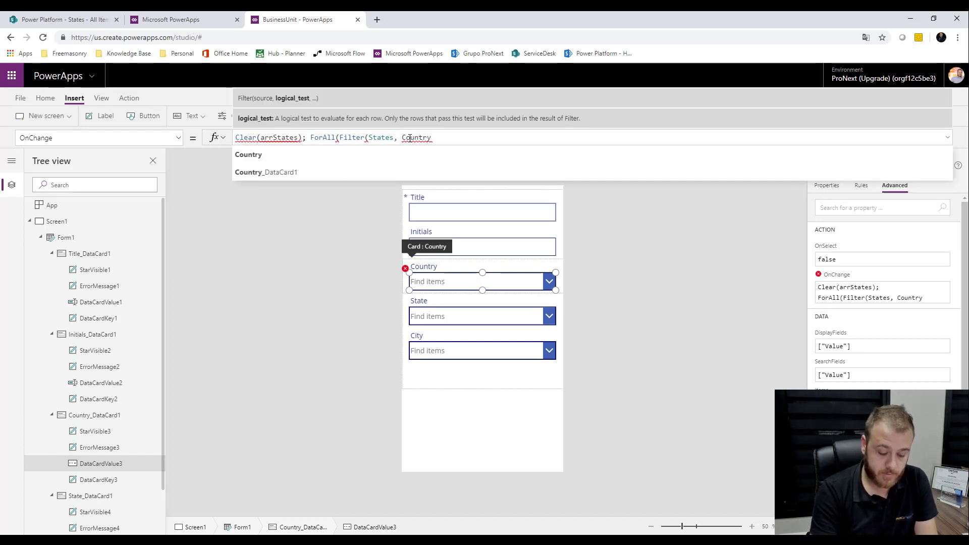
pyautogui.write('.Id')
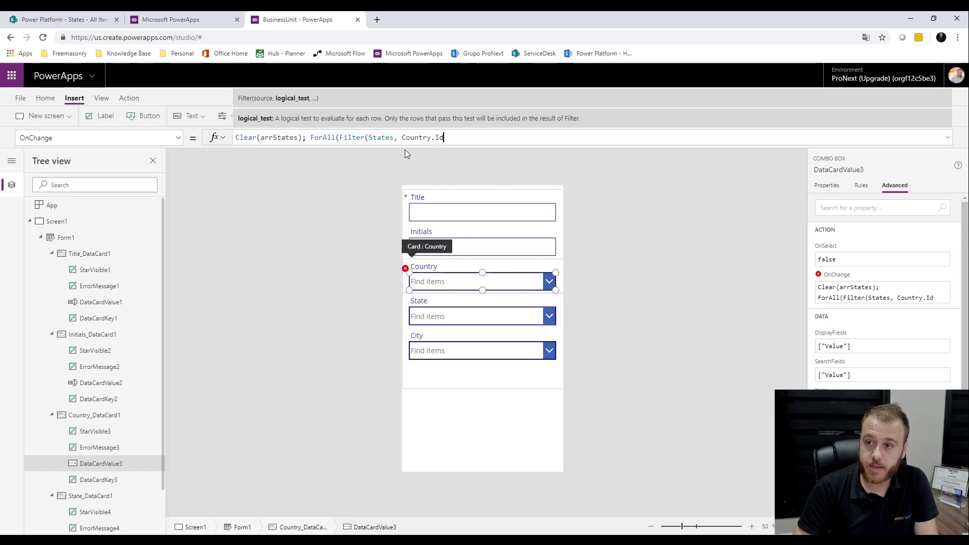
pyautogui.click(61, 19)
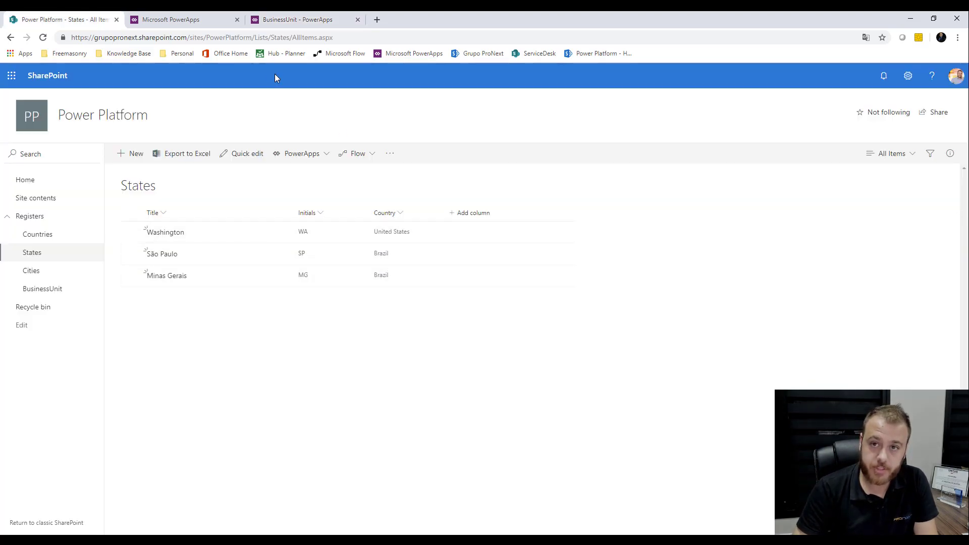
pyautogui.click(298, 20)
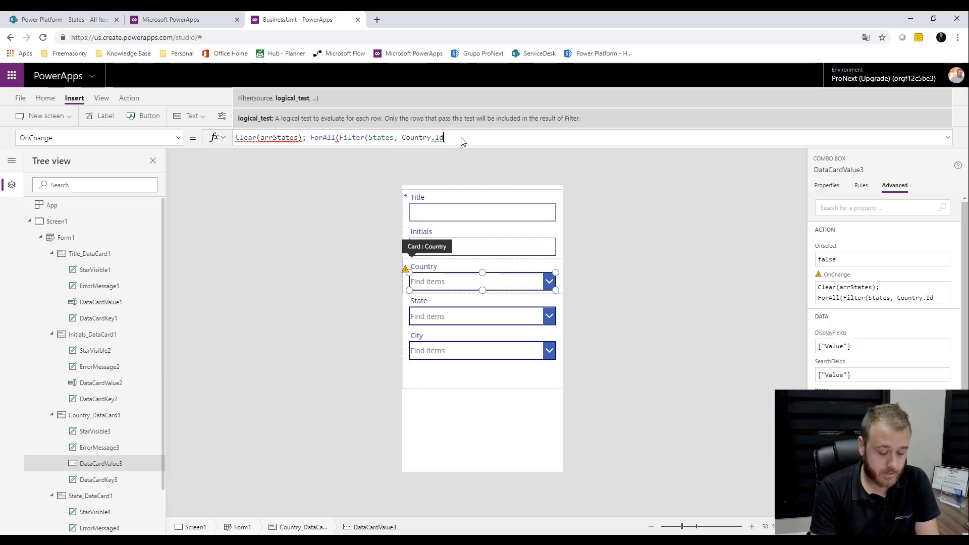
# Complete the Filter condition so Country.Id equals DataCardValue3.Selected.Id, and close the Filter call
pyautogui.write('=')
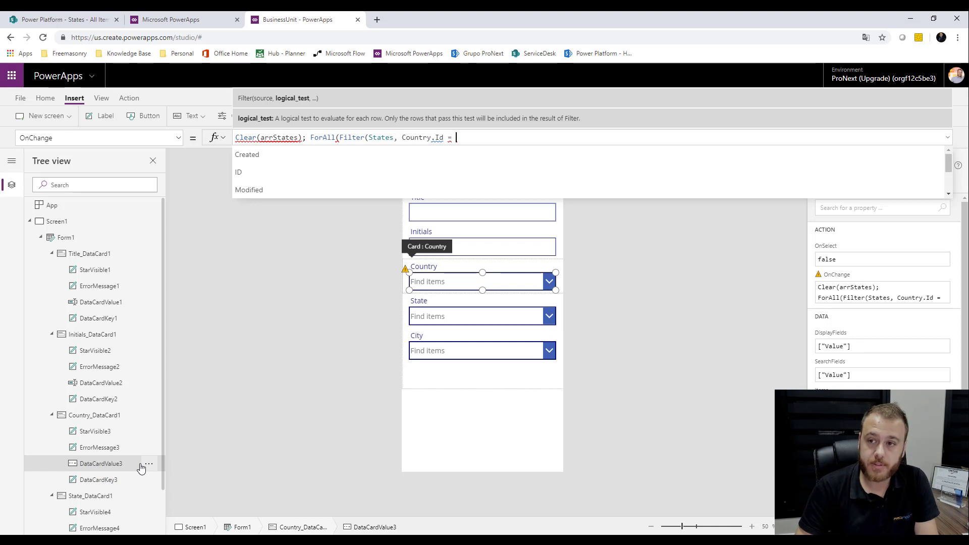
pyautogui.write('datac')
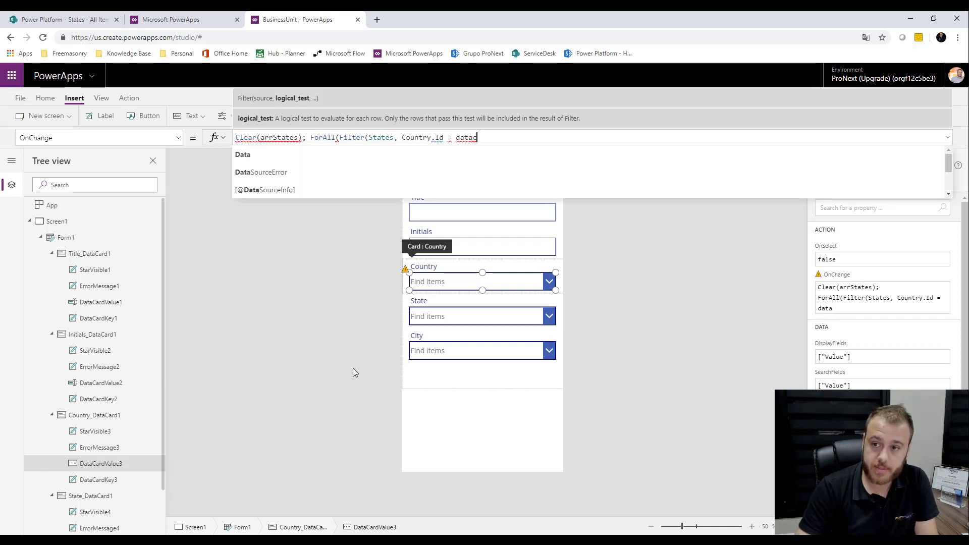
pyautogui.scroll(-5, 309, 184)
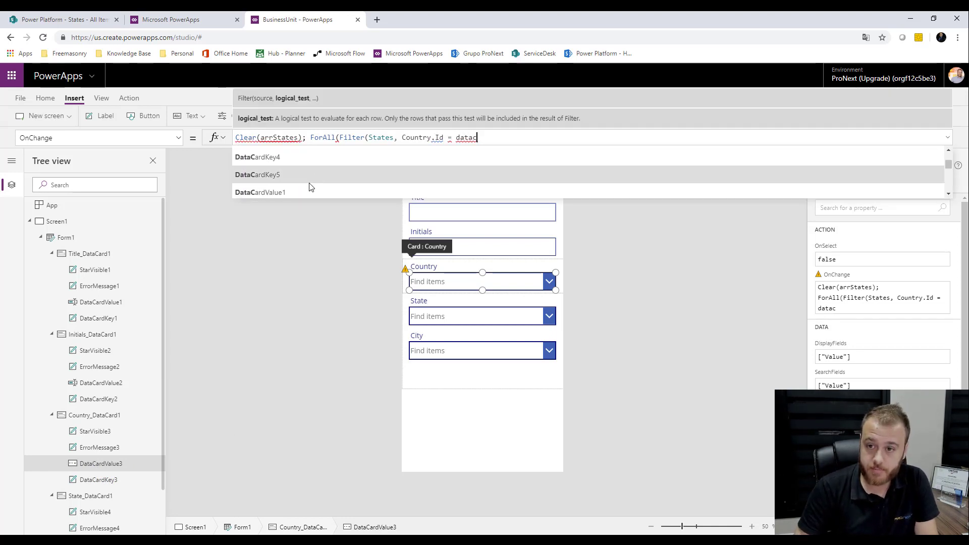
pyautogui.click(299, 179)
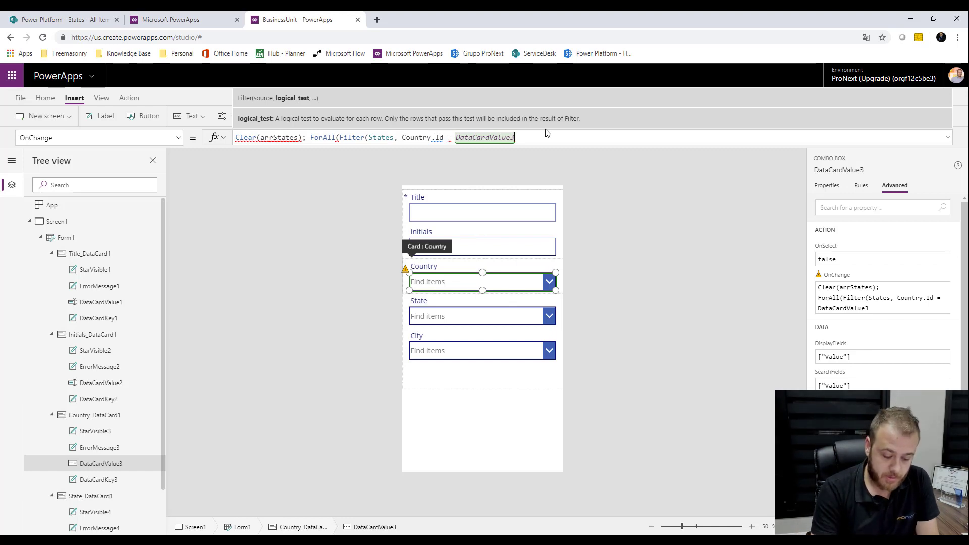
pyautogui.write('.sele')
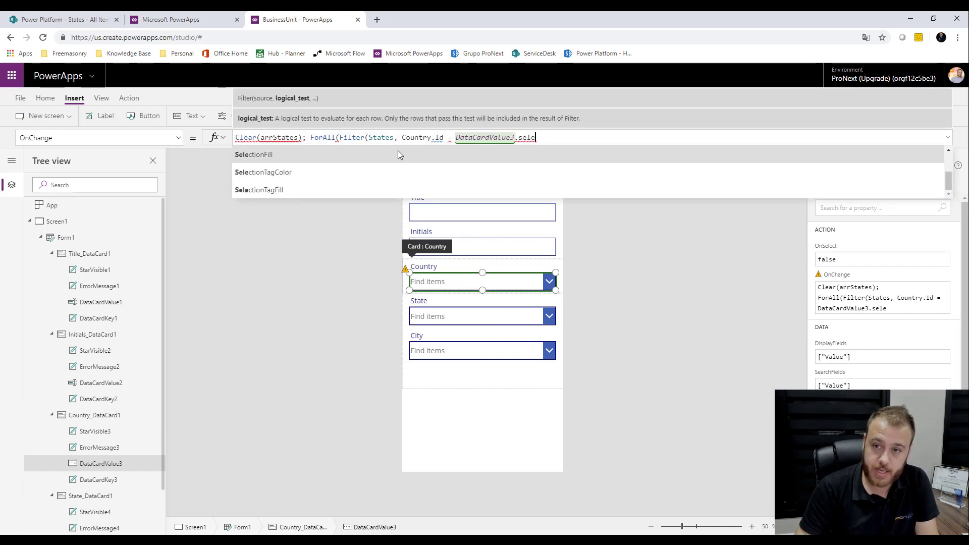
pyautogui.write('cte')
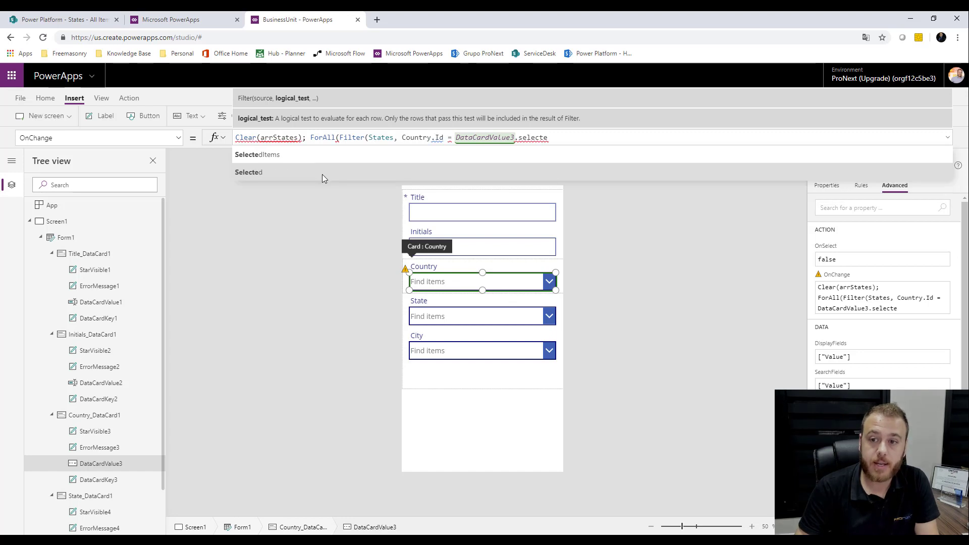
pyautogui.click(301, 172)
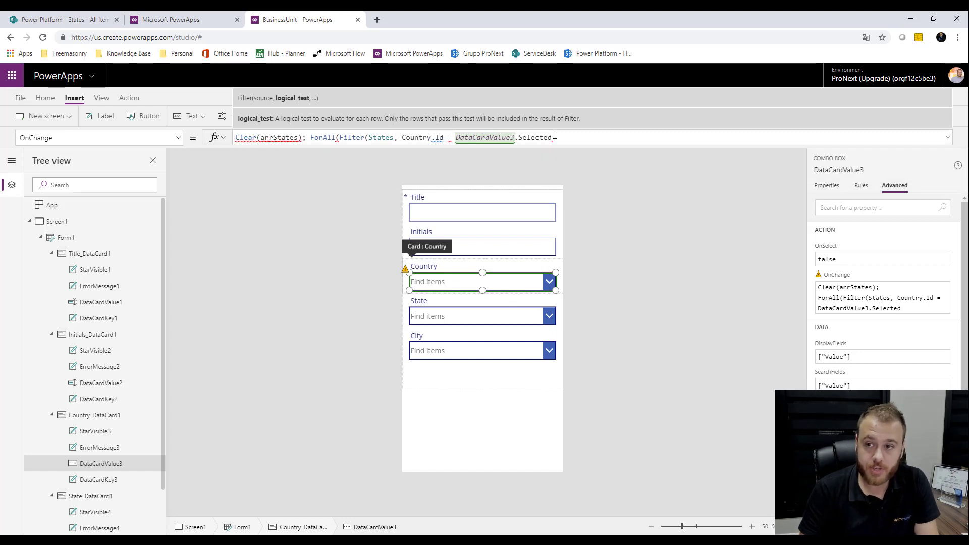
pyautogui.write('.')
pyautogui.write('.')
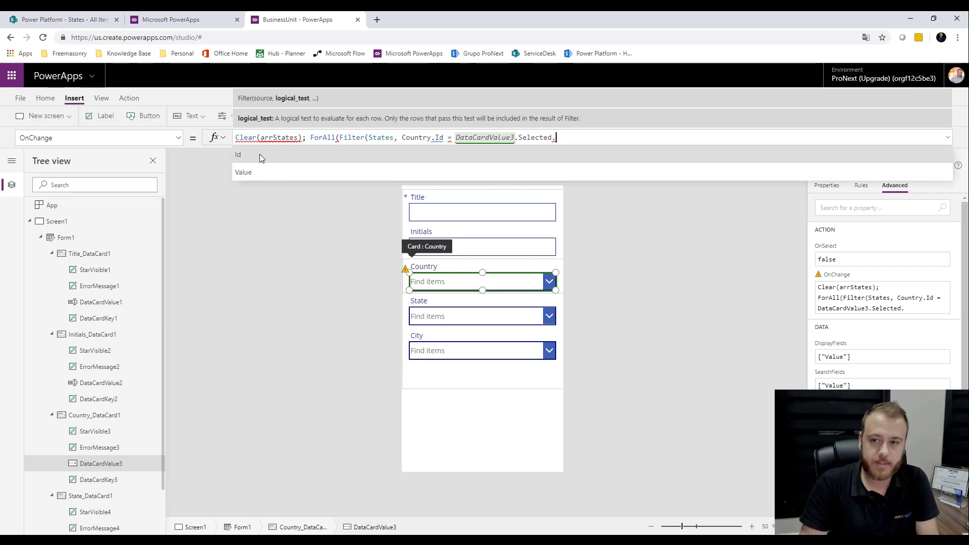
pyautogui.write('Id')
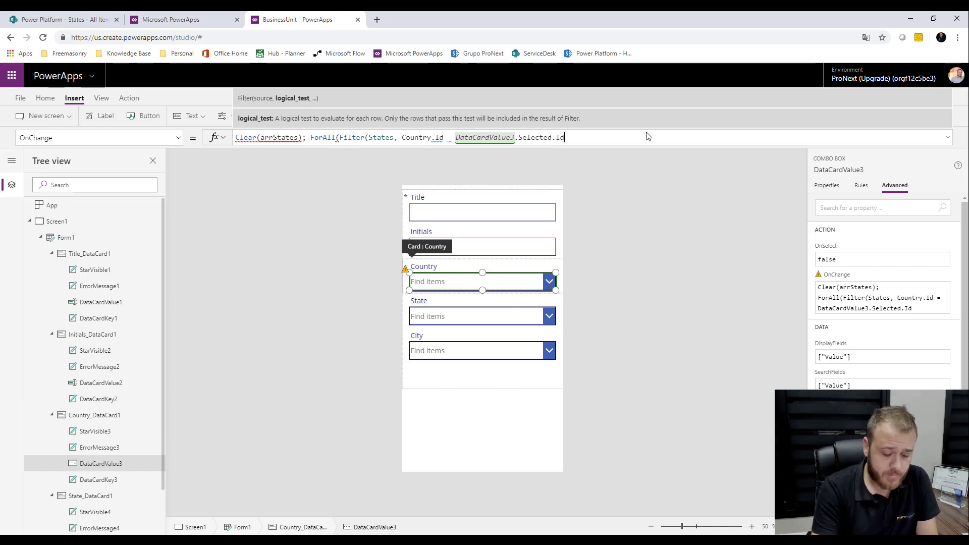
pyautogui.write(')')
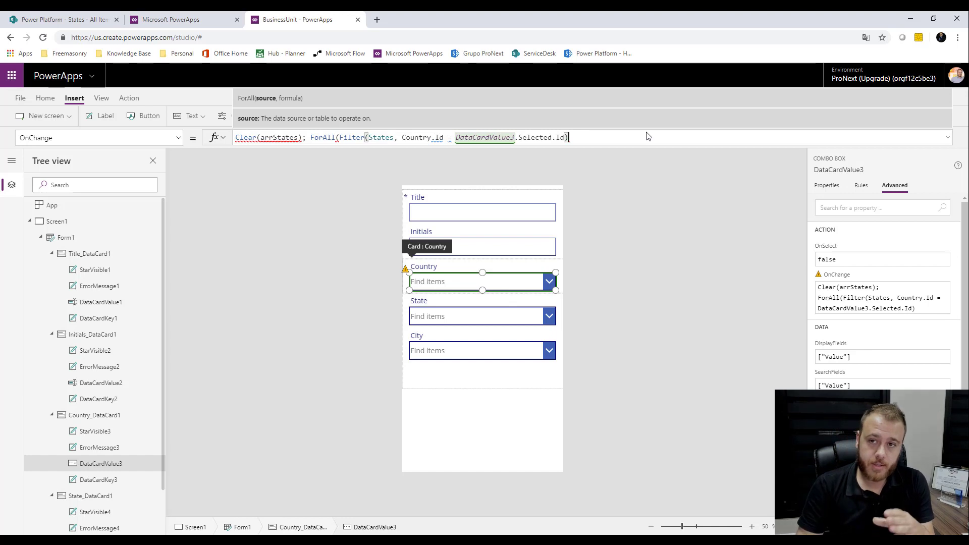
# Review which country each state belongs to in the SharePoint States list, and return to the BusinessUnit app's formula
pyautogui.click(73, 19)
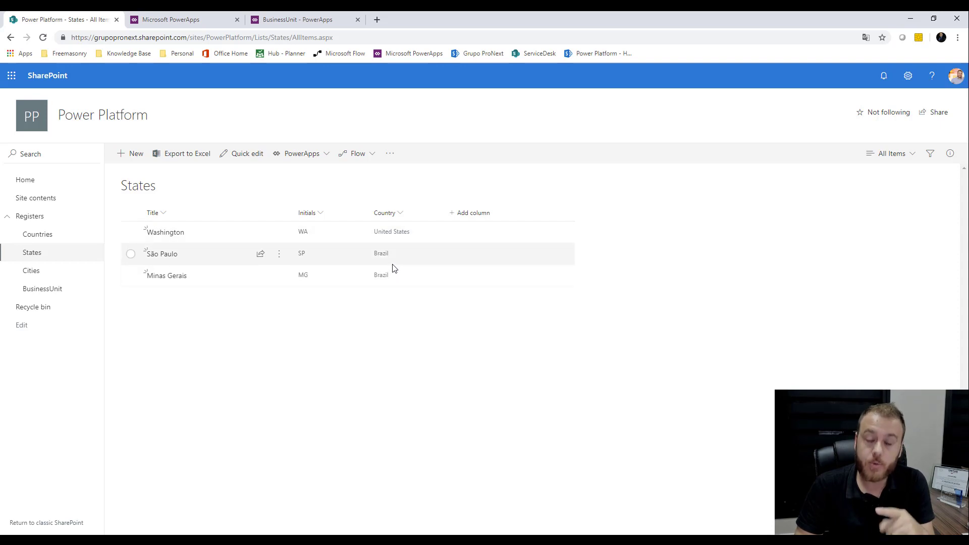
pyautogui.click(303, 19)
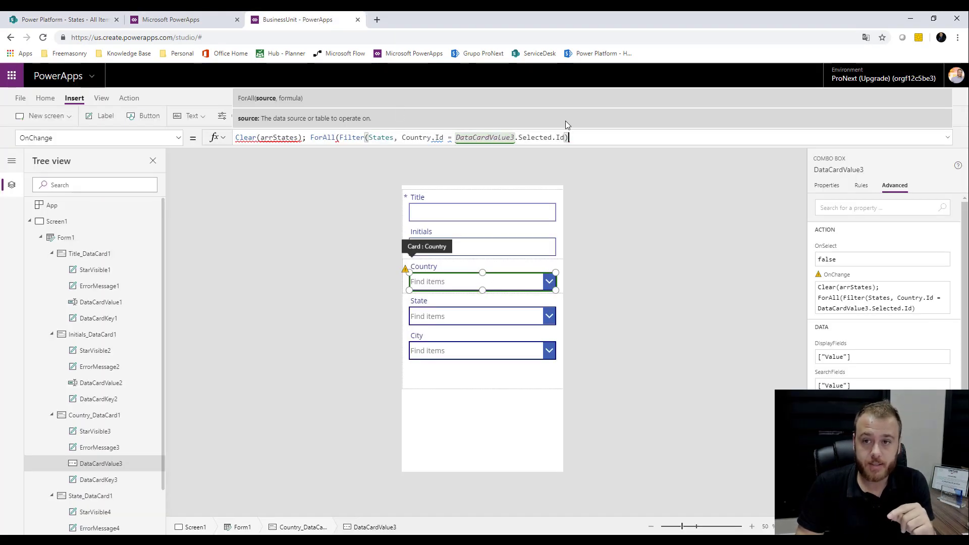
pyautogui.click(83, 22)
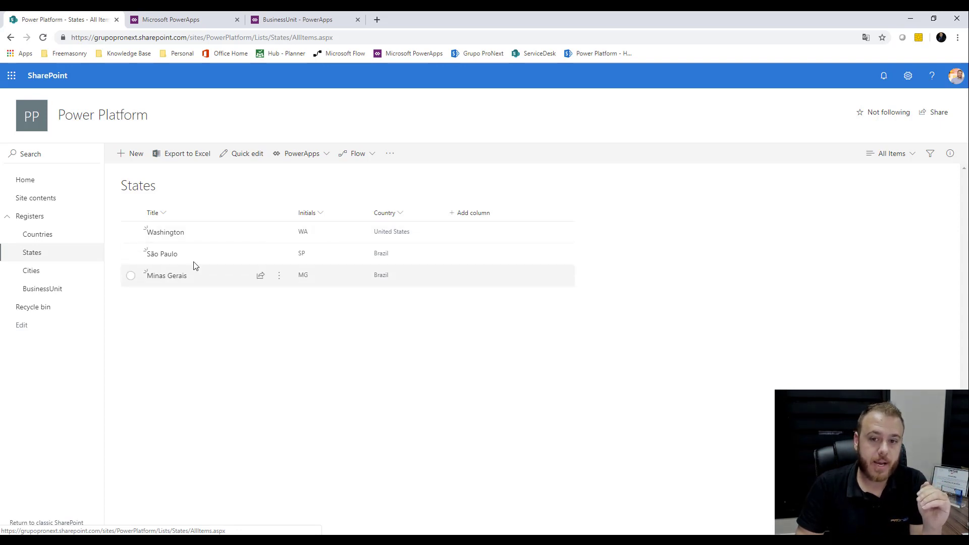
pyautogui.click(273, 19)
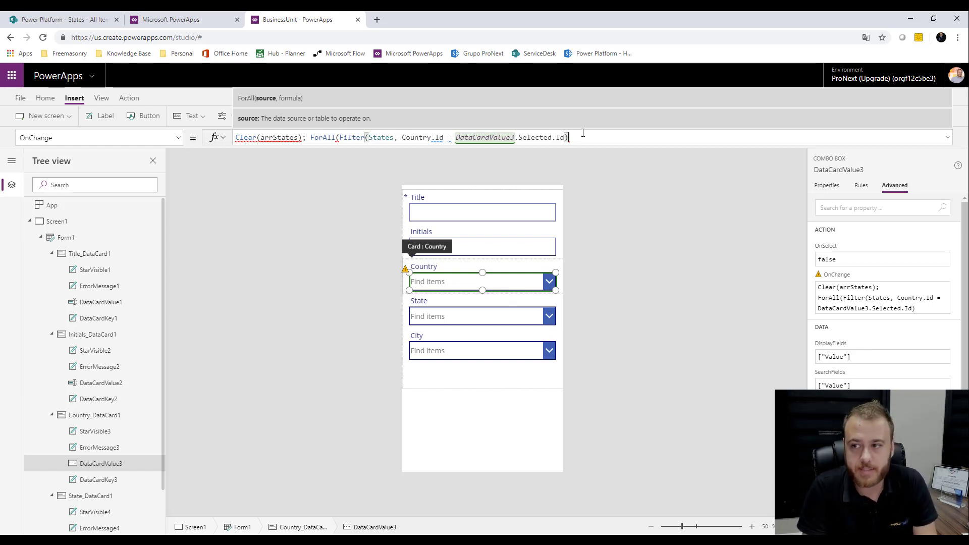
# Add a Collect call targeting the arrStates collection as the formula that ForAll evaluates for each filtered state
pyautogui.write(',')
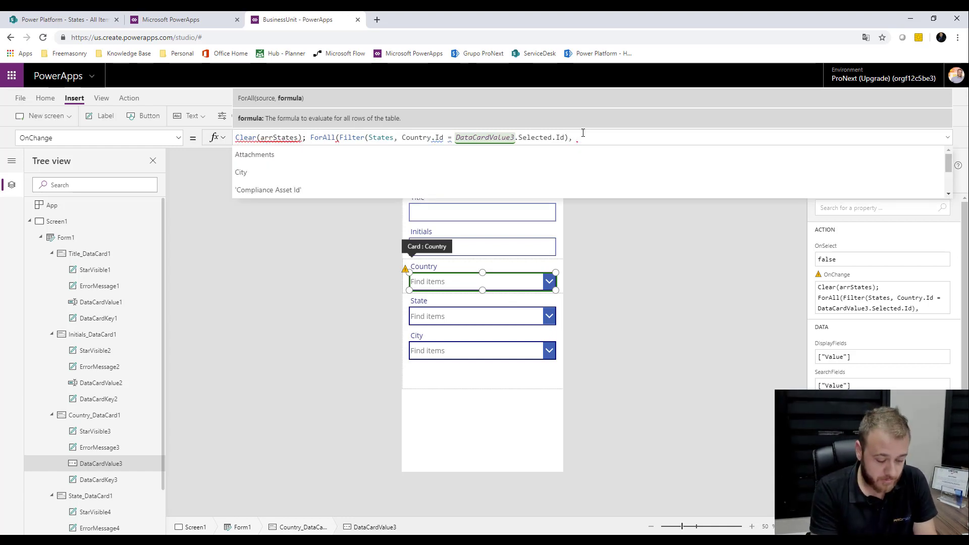
pyautogui.write(' Collec')
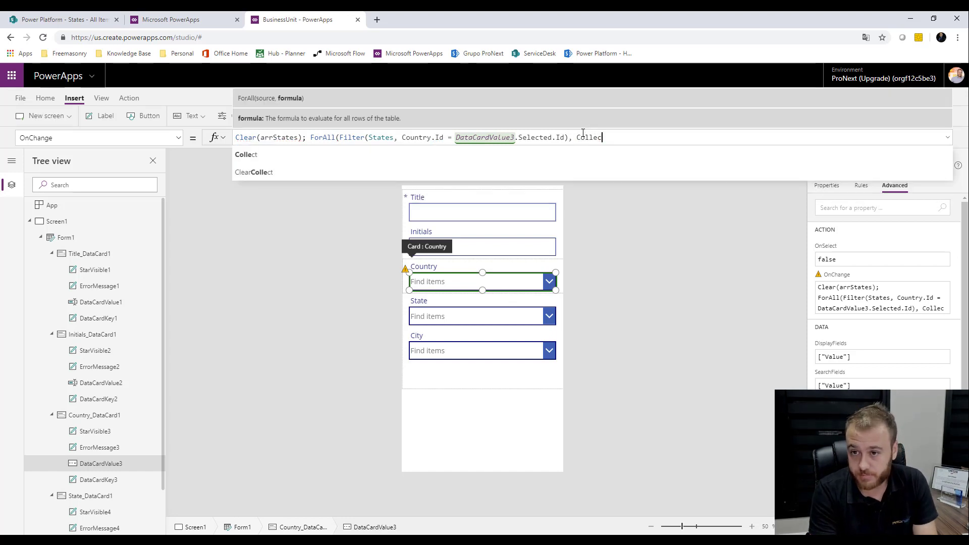
pyautogui.write('t(')
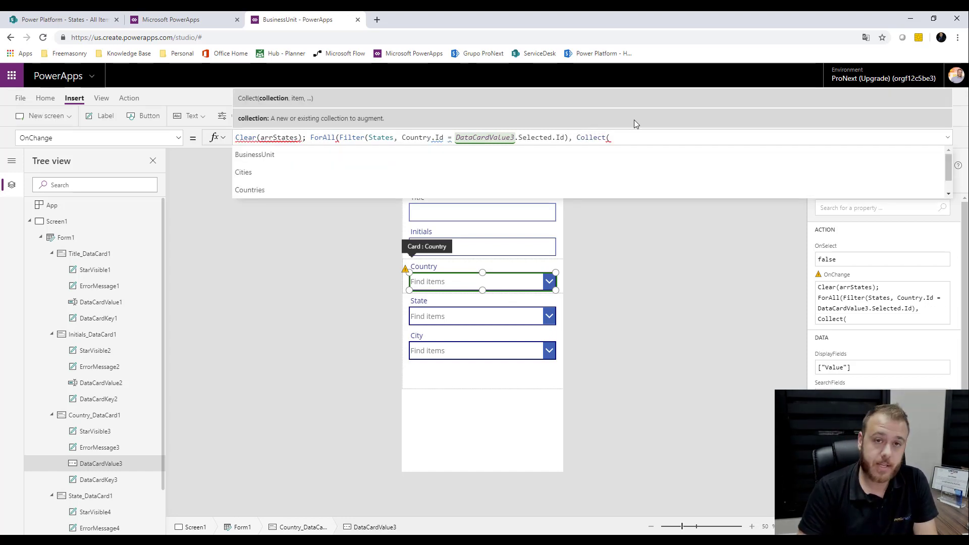
pyautogui.write('arr')
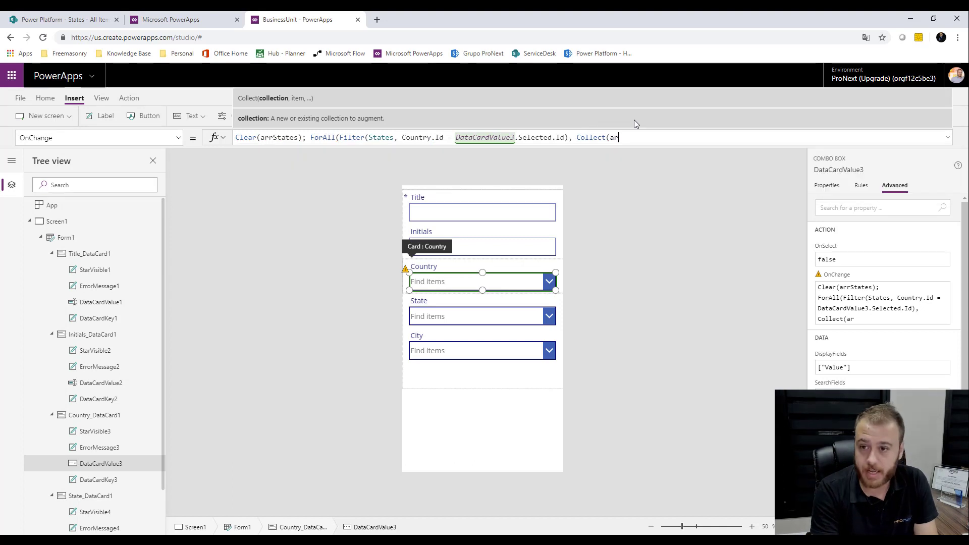
pyautogui.write('States')
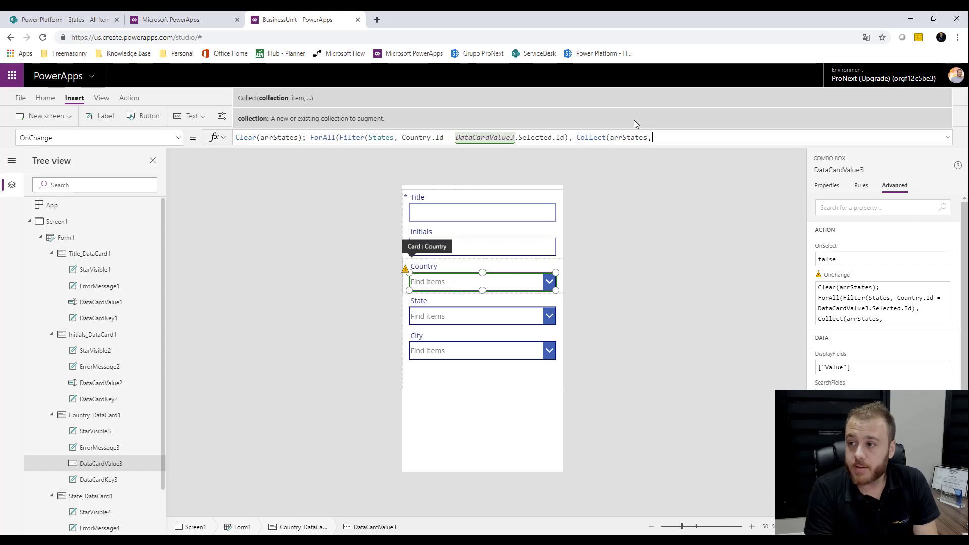
pyautogui.write(', ')
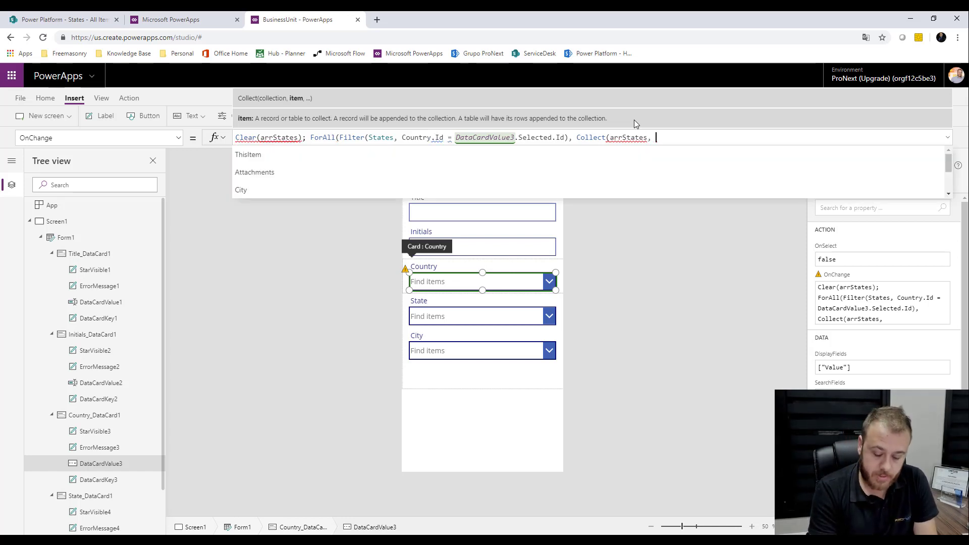
# Add a record in braces as the item to collect, with its Id field set to ID
pyautogui.write('}}')
pyautogui.press('Left')
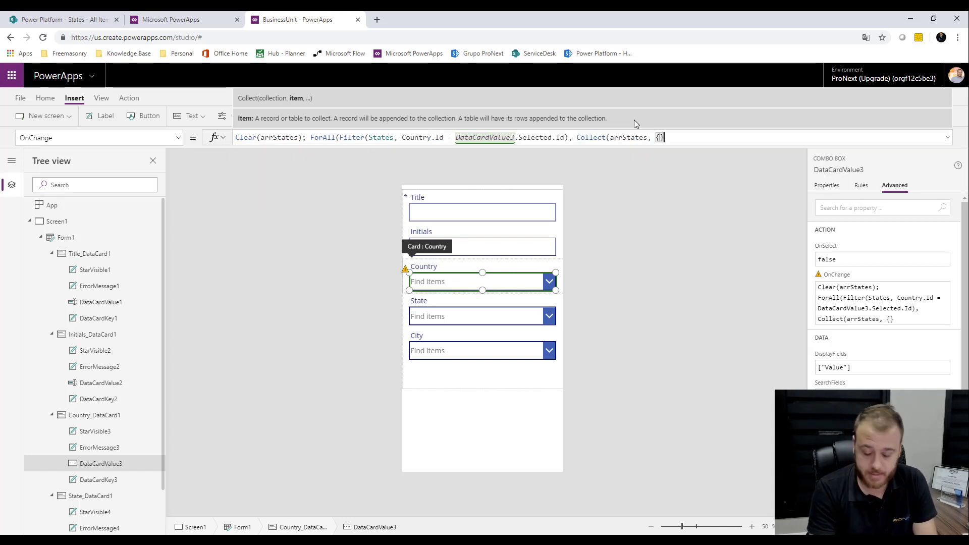
pyautogui.press('Left')
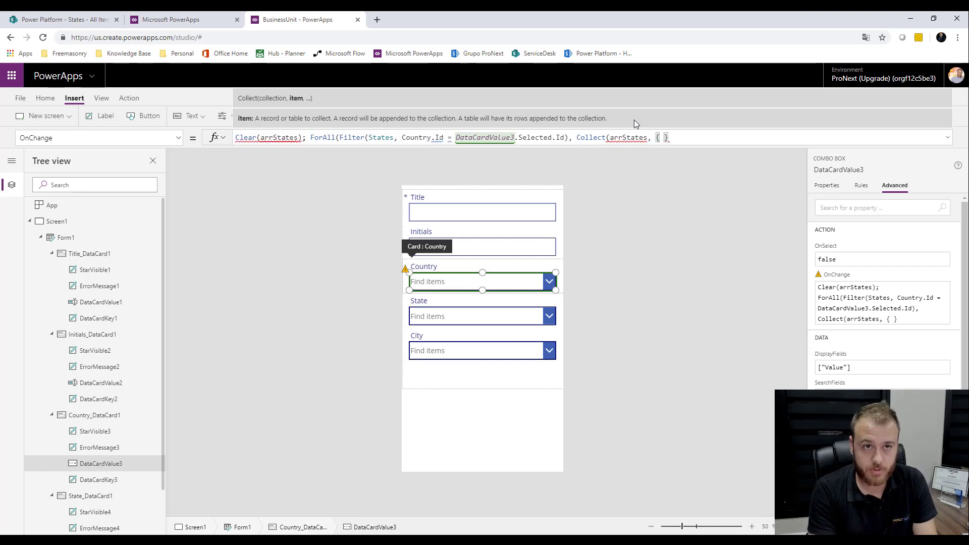
pyautogui.write('Id:')
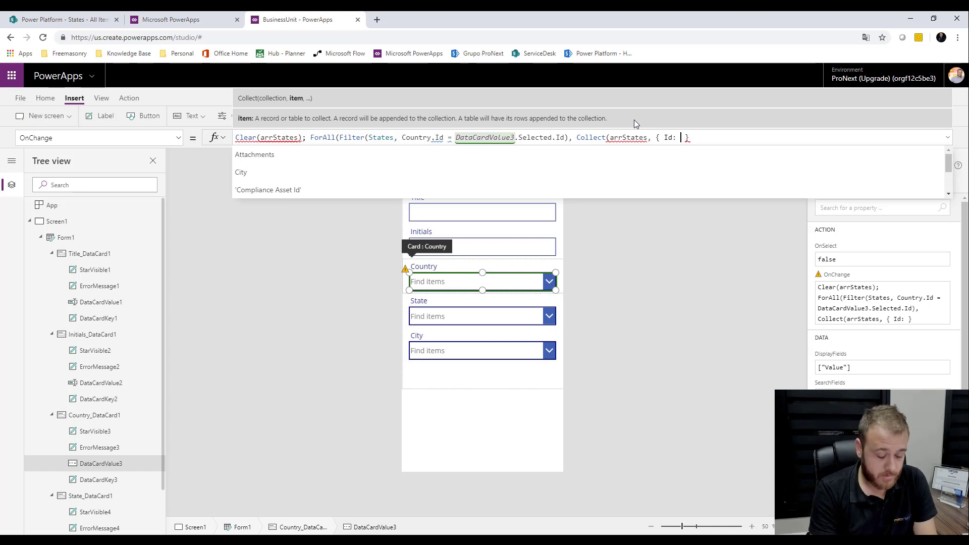
pyautogui.write('ID')
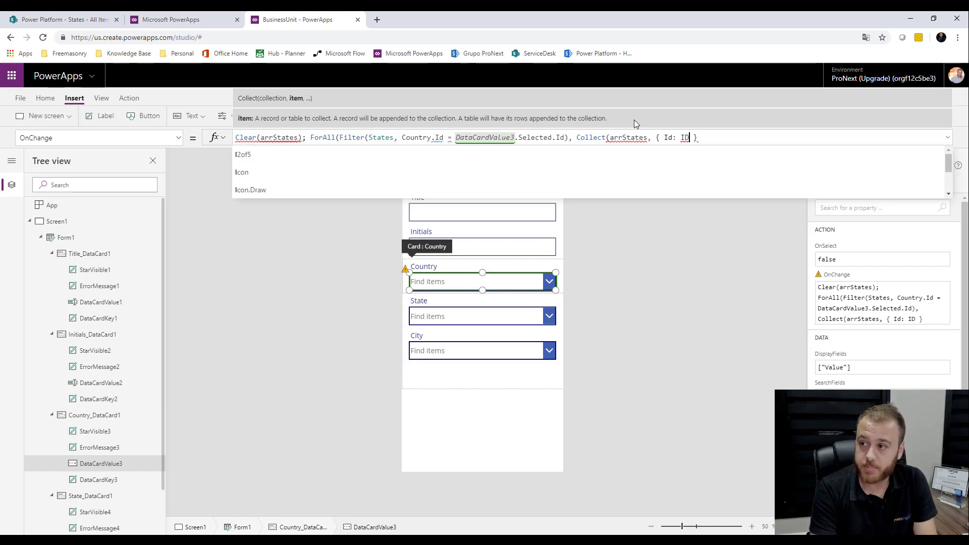
# Add a Value field set to Title to the collected record, and check the titles in the SharePoint States list
pyautogui.click(380, 154)
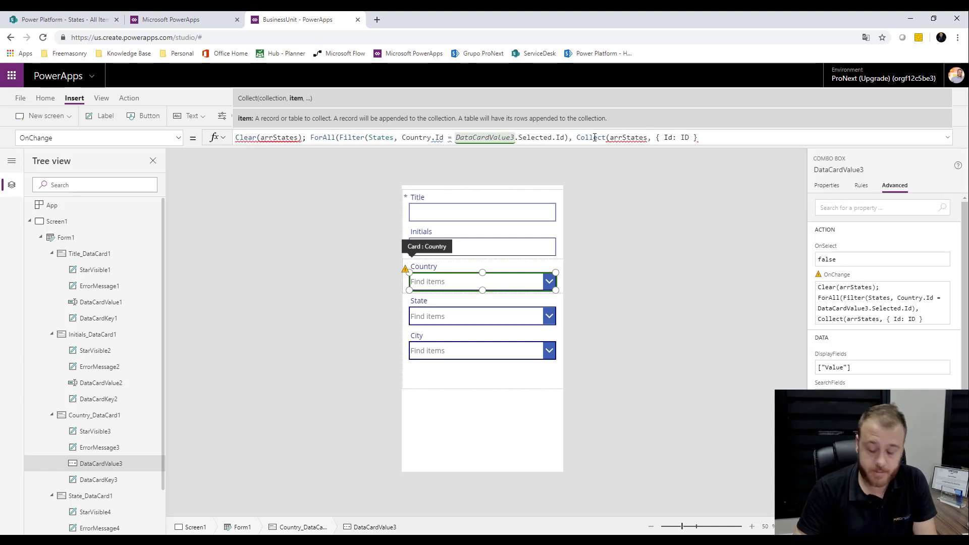
pyautogui.write(', Value:')
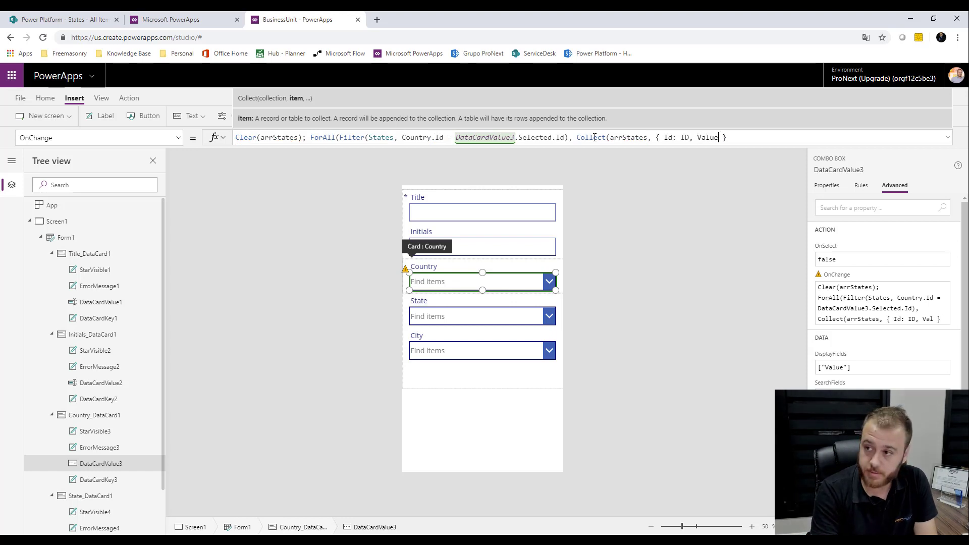
pyautogui.write(' Titl')
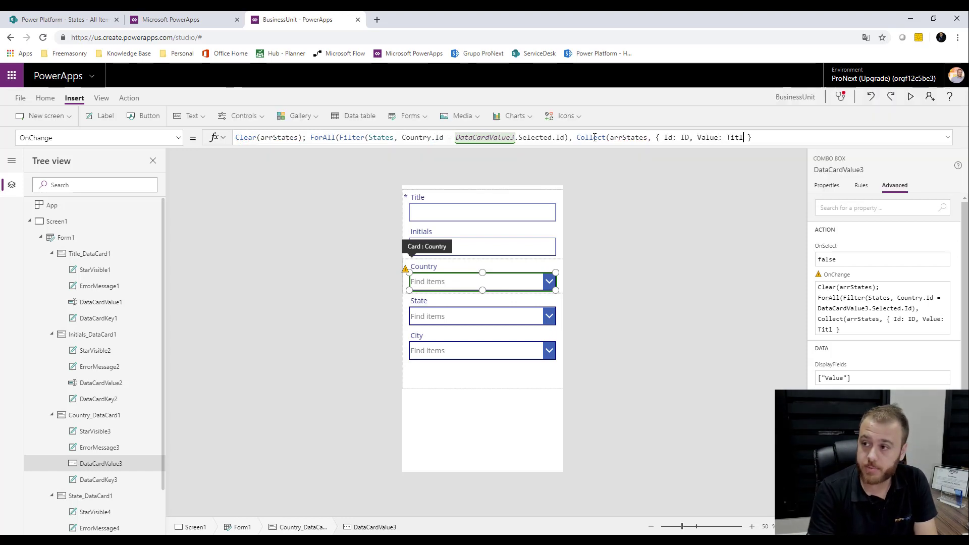
pyautogui.write('e')
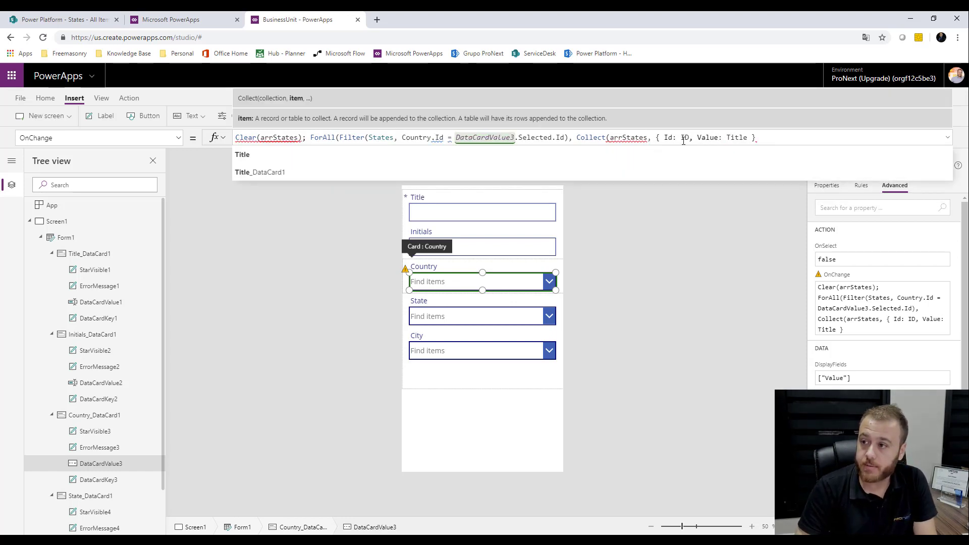
pyautogui.click(103, 23)
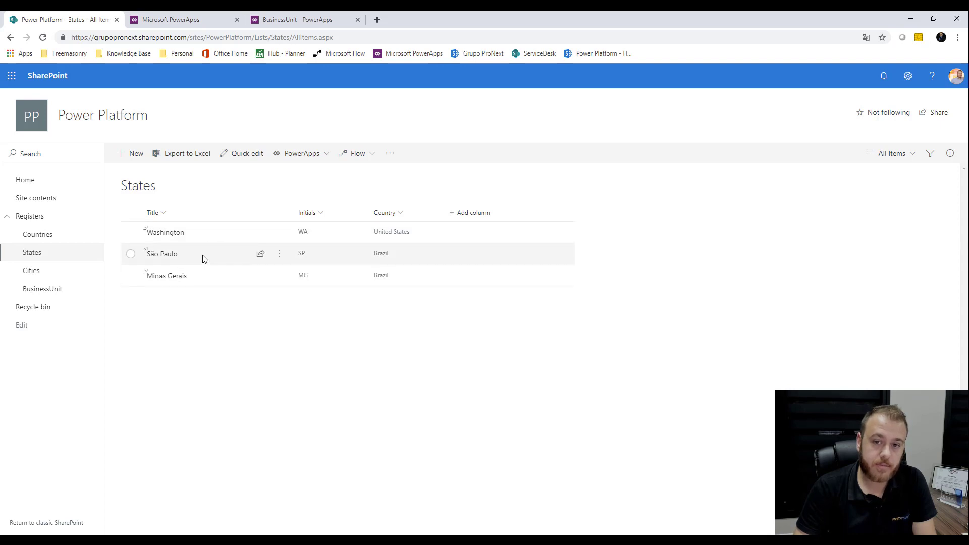
pyautogui.click(300, 21)
# Remove the spaces inside the record's braces, and close the Collect and ForAll calls
pyautogui.click(664, 139)
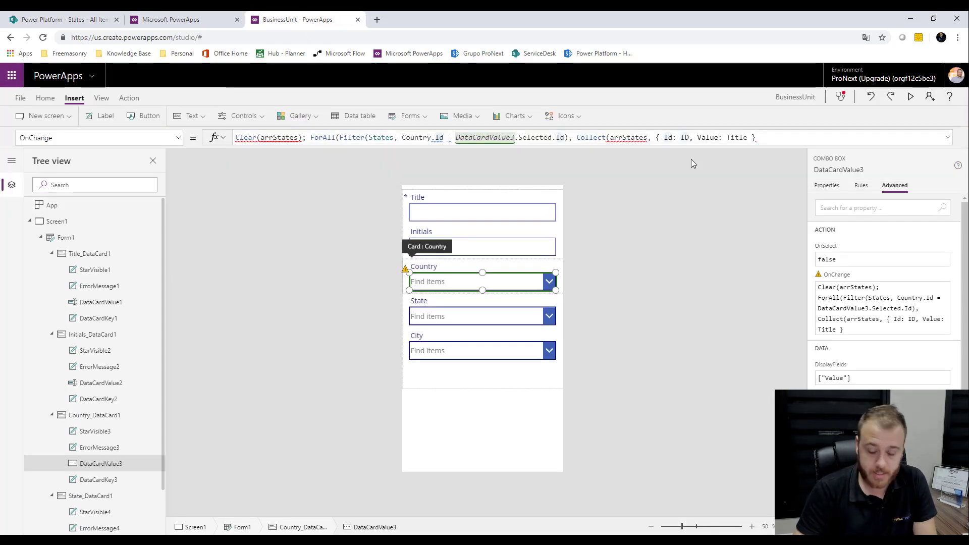
pyautogui.press('BackSpace')
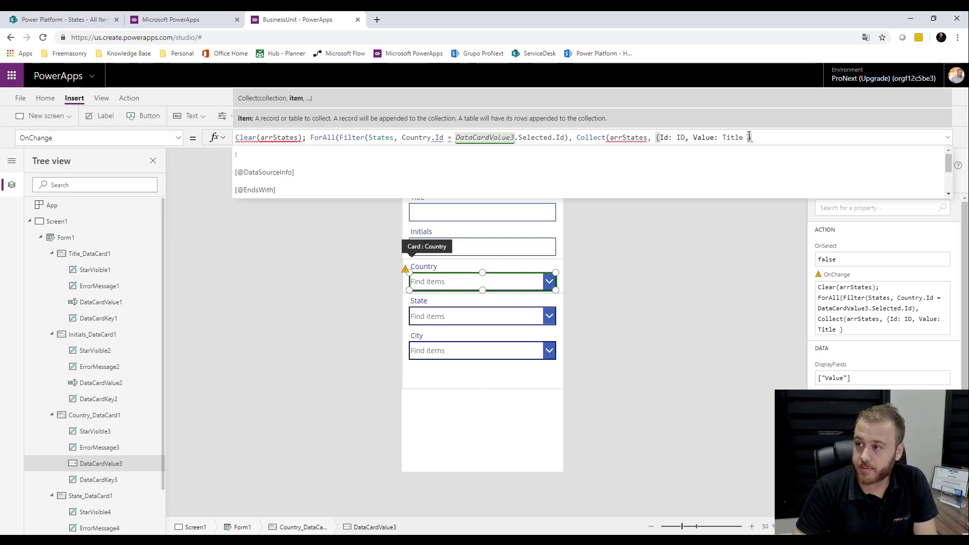
pyautogui.click(750, 137)
pyautogui.press('BackSpace')
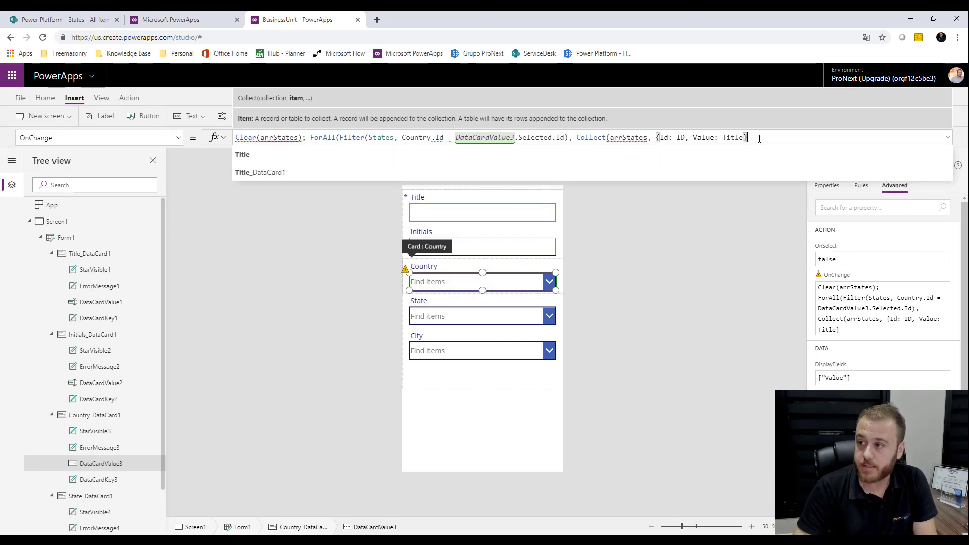
pyautogui.write(')')
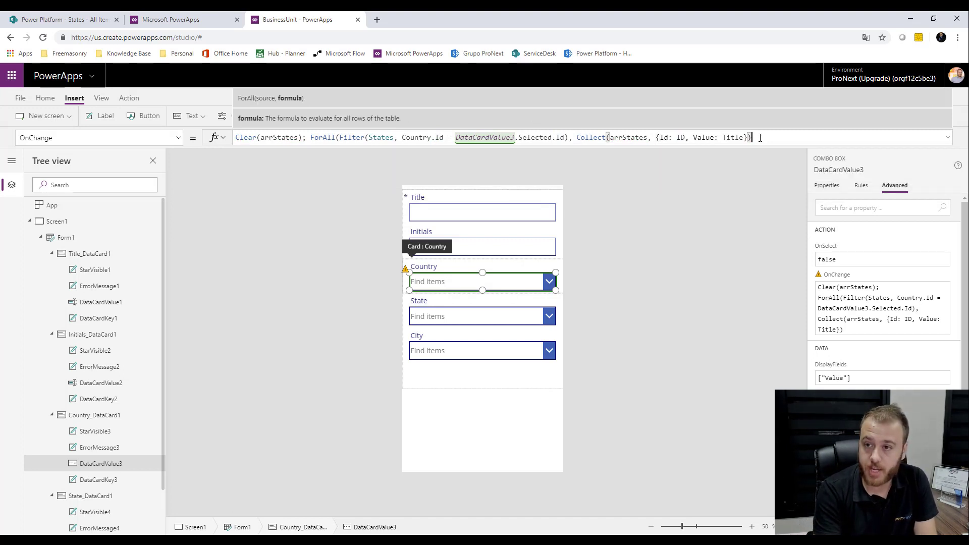
pyautogui.write(')')
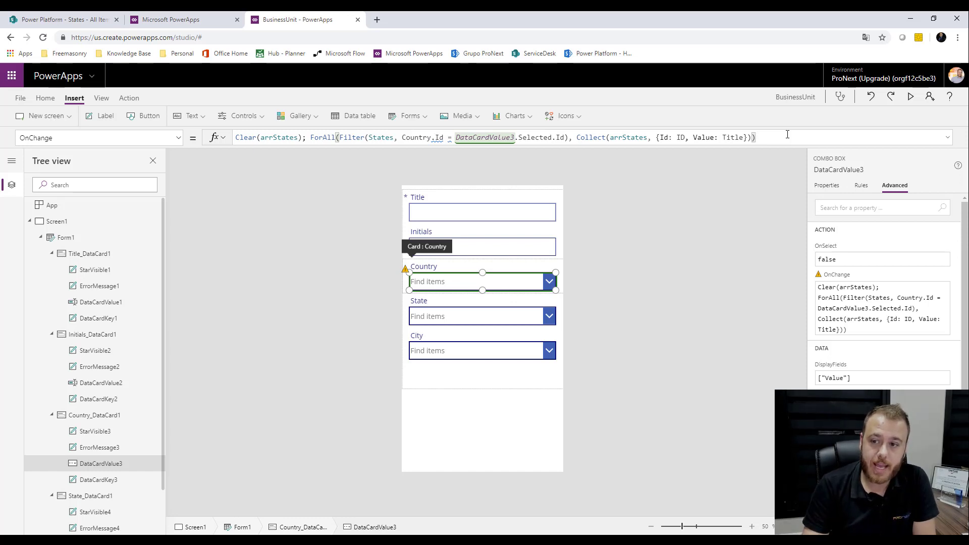
# Replace the State combo box's Items formula with the arrStates collection
pyautogui.click(467, 319)
pyautogui.click(492, 315)
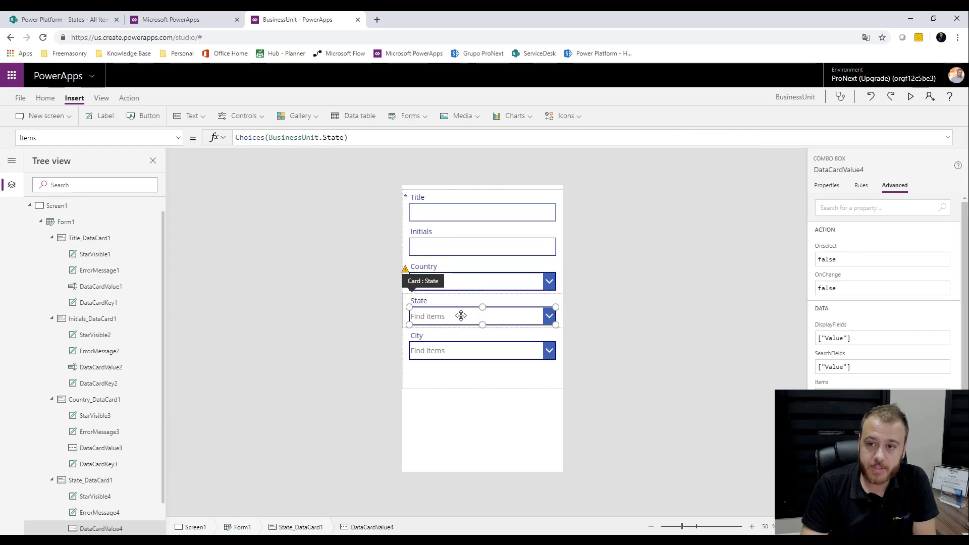
pyautogui.doubleClick(328, 138)
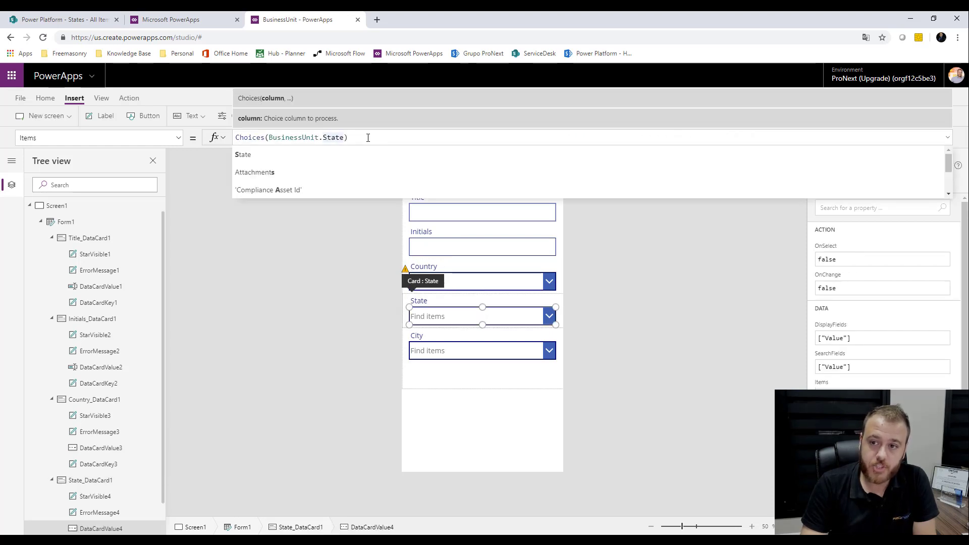
pyautogui.moveTo(348, 139); pyautogui.dragTo(225, 138)
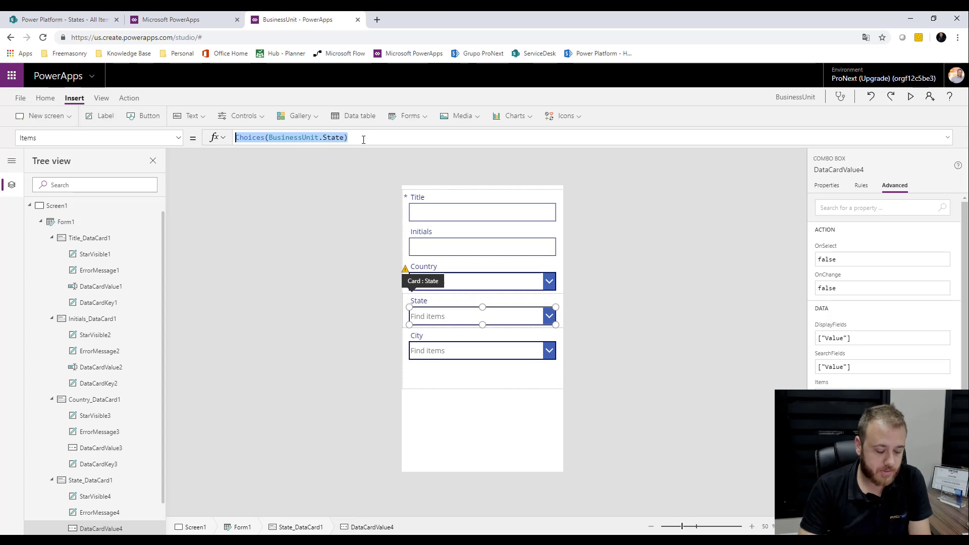
pyautogui.write('arr')
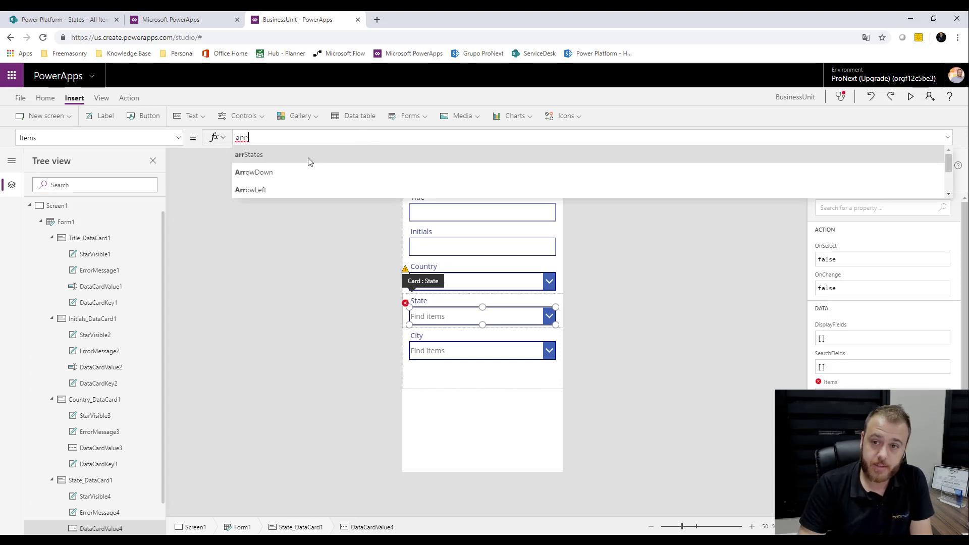
pyautogui.click(305, 157)
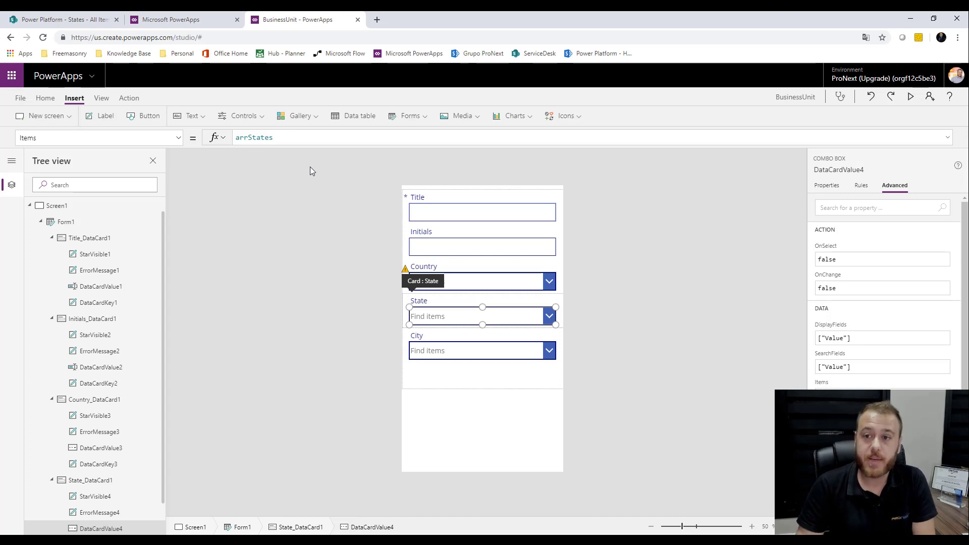
# Preview the app, choose Brazil as the country, and check which states are offered
pyautogui.click(668, 220)
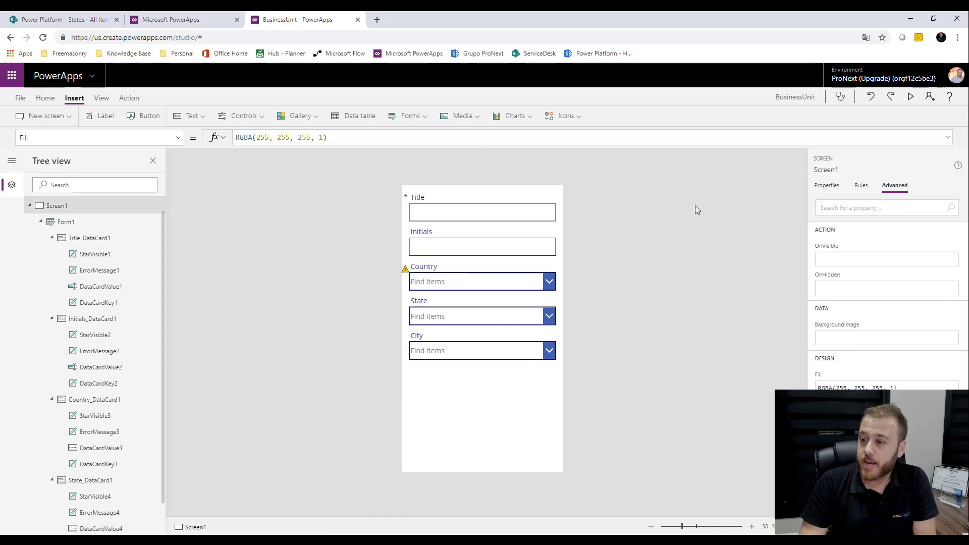
pyautogui.click(910, 97)
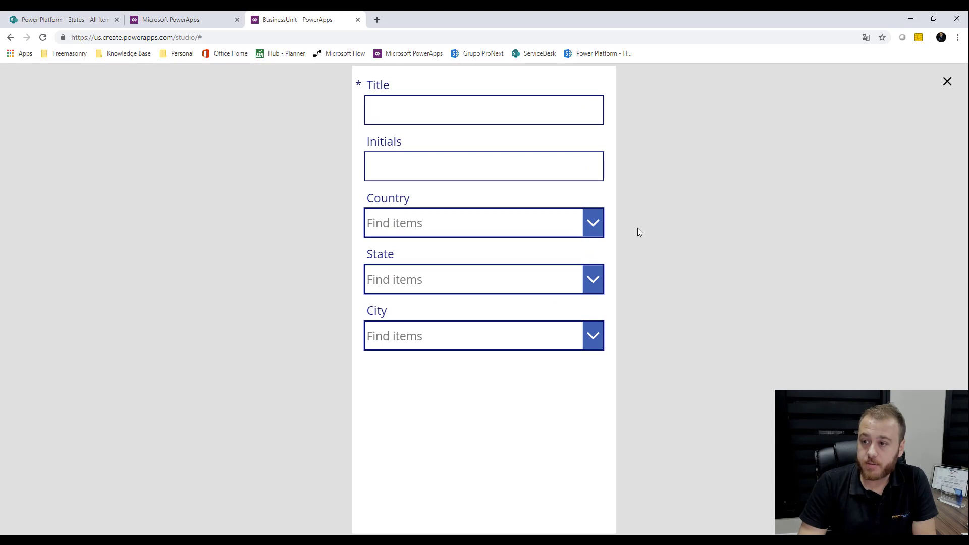
pyautogui.click(593, 228)
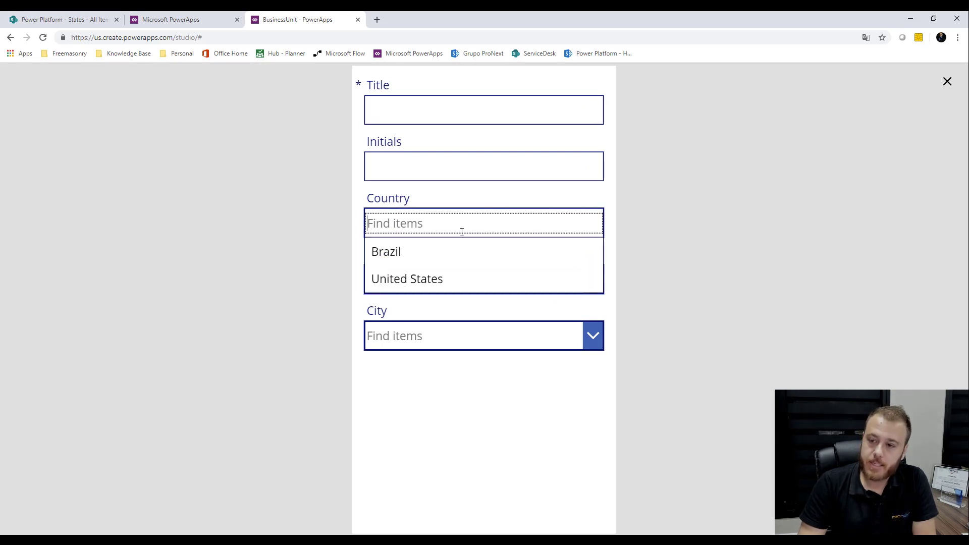
pyautogui.click(402, 252)
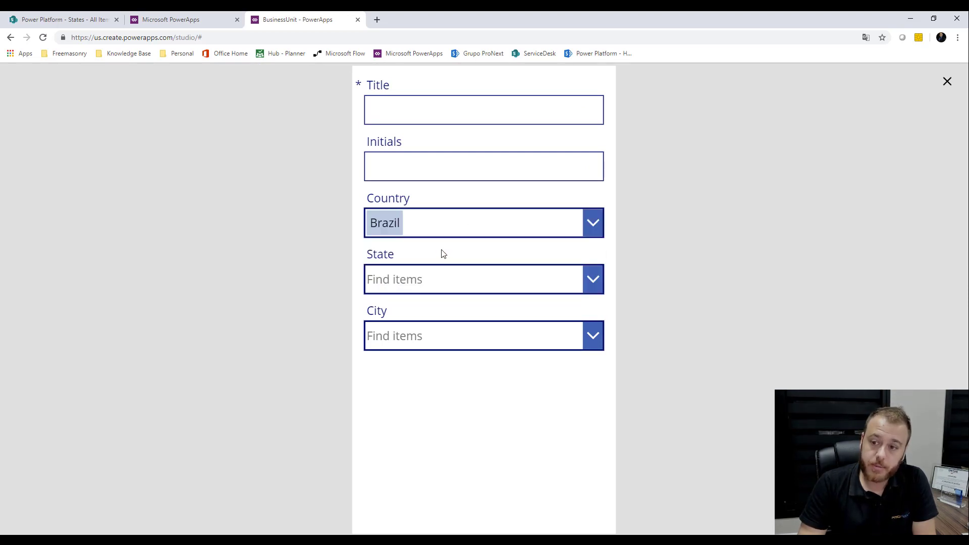
pyautogui.click(589, 277)
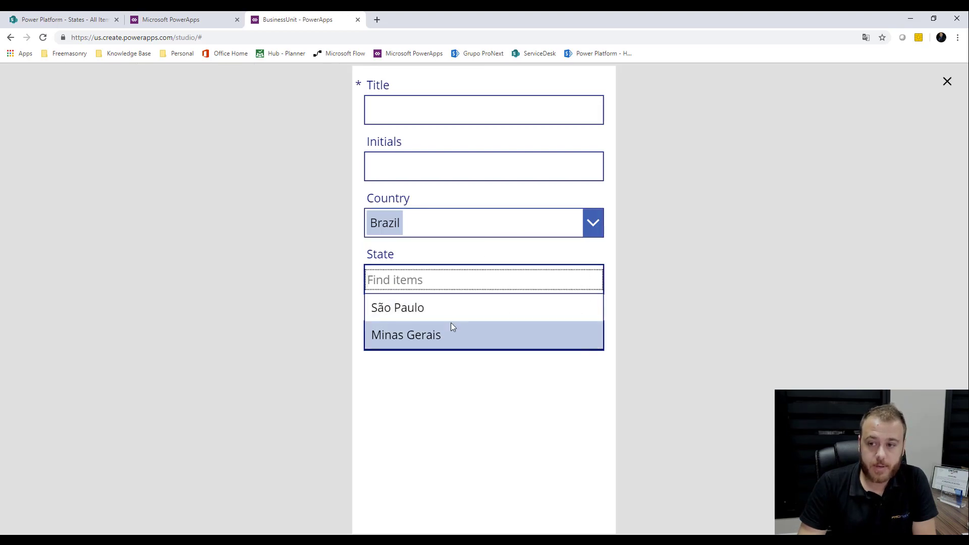
pyautogui.click(516, 254)
# Switch the previewed form's country to United States and check the State options
pyautogui.click(594, 224)
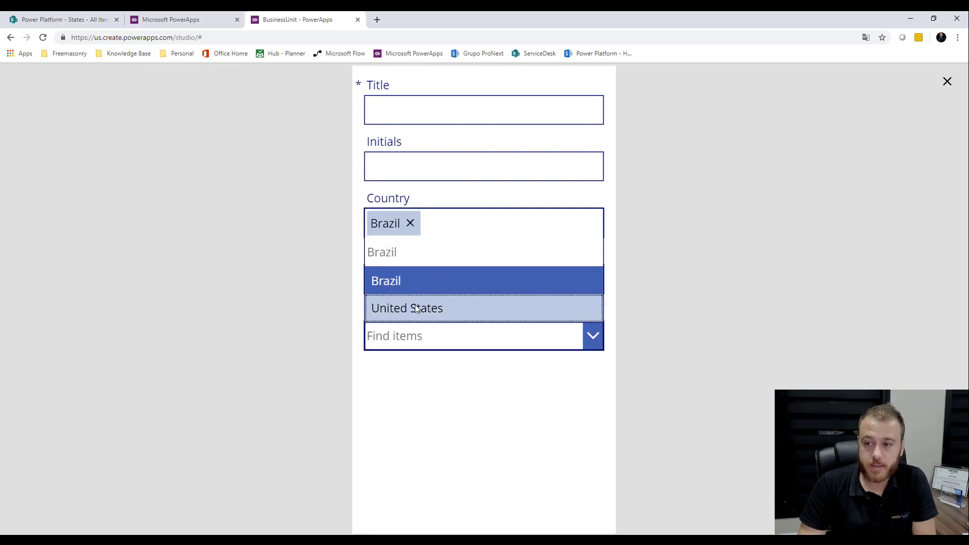
pyautogui.click(417, 306)
pyautogui.click(592, 279)
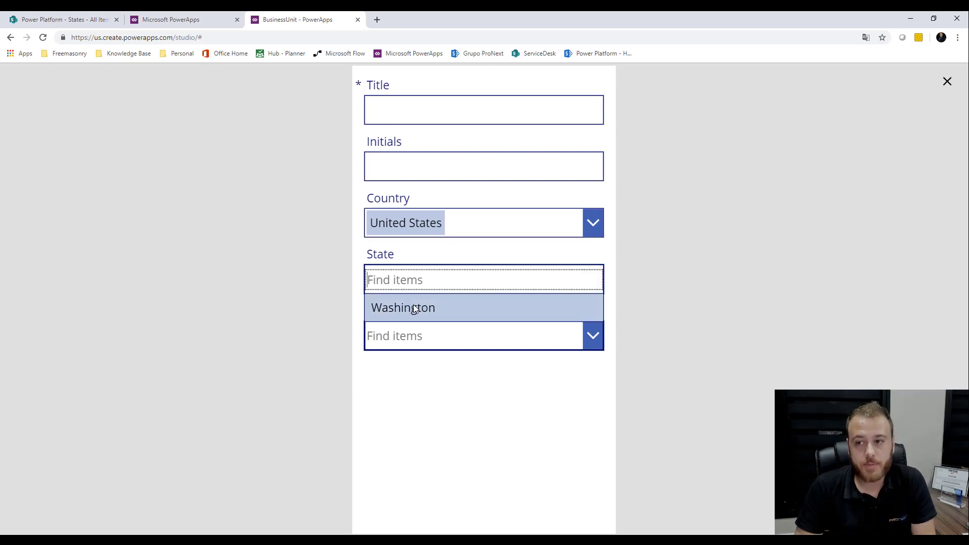
pyautogui.click(608, 224)
# Set the previewed form's country back to Brazil, check the State options, and leave the preview
pyautogui.click(590, 221)
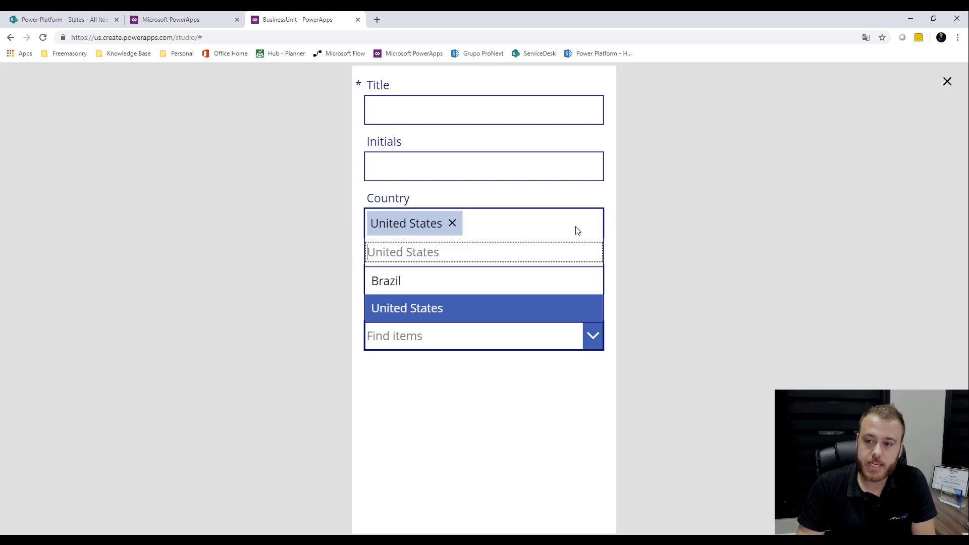
pyautogui.click(429, 279)
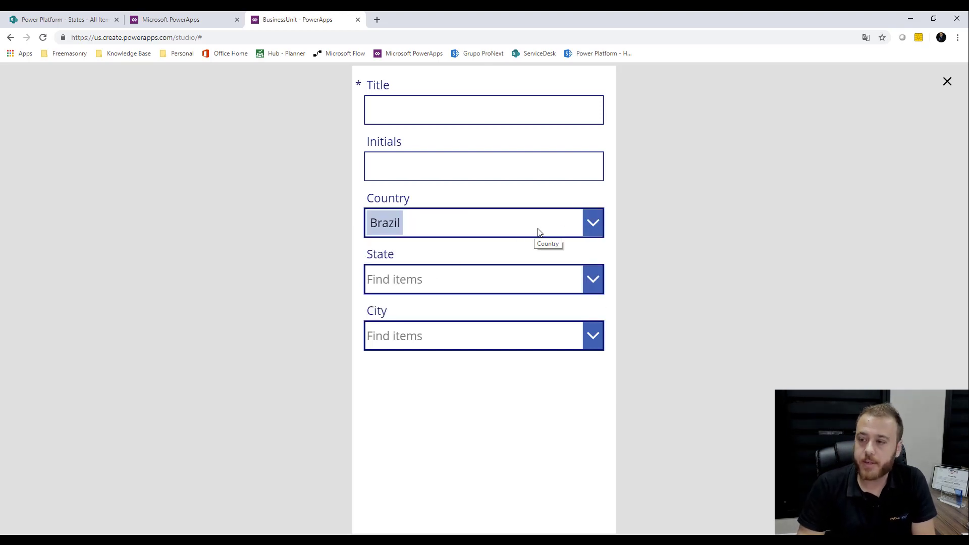
pyautogui.click(589, 277)
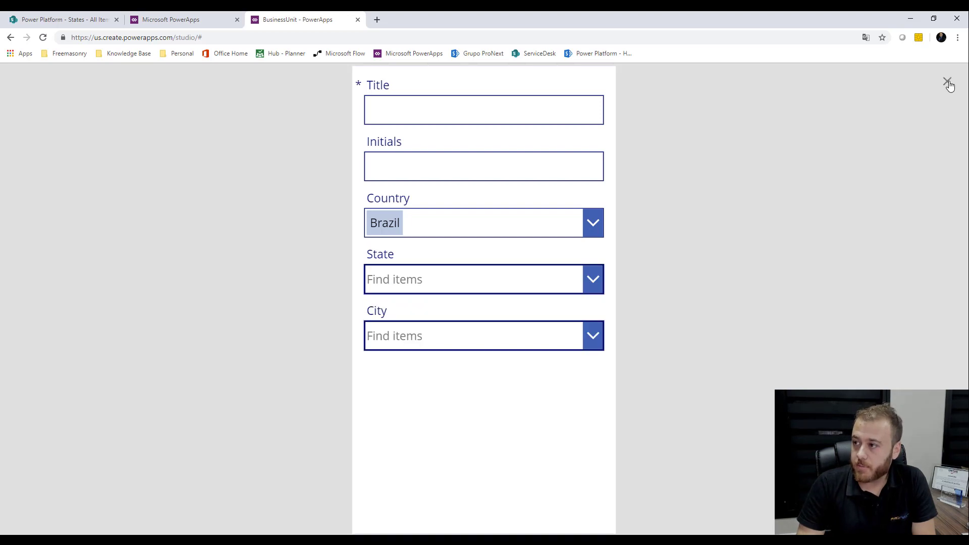
pyautogui.click(948, 81)
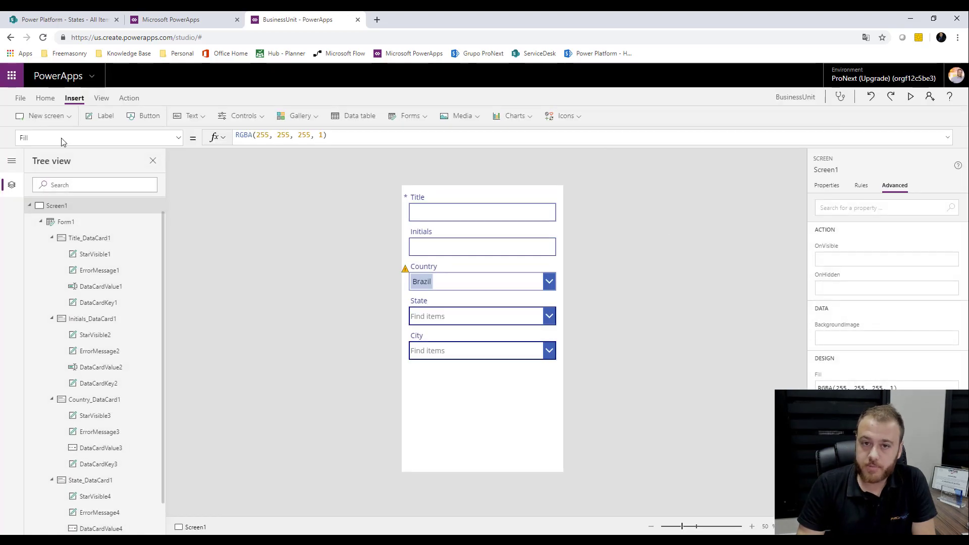
# Inspect the contents of the arrStates collection, and return to the app editor
pyautogui.click(22, 100)
pyautogui.click(29, 362)
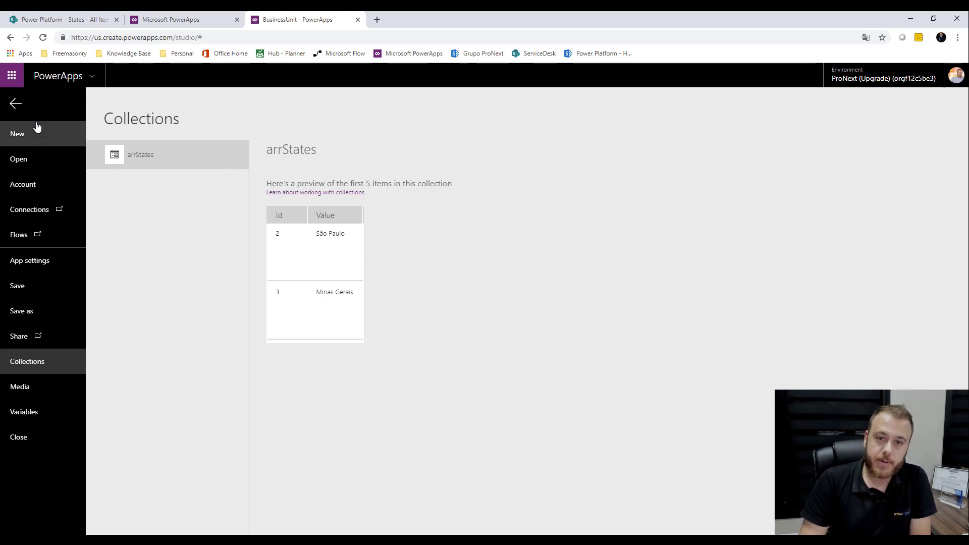
pyautogui.click(15, 104)
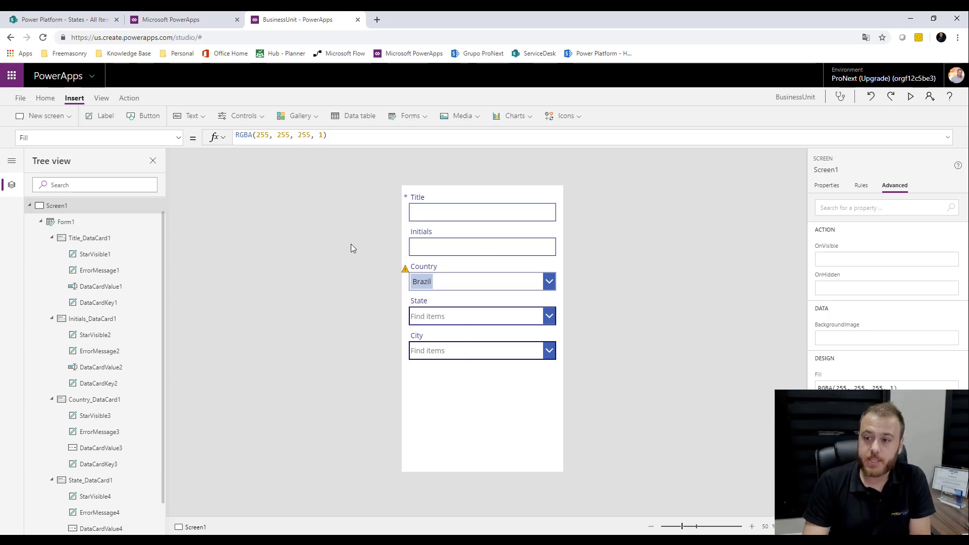
# Replace the OnChange formula of the State combo box with Clear(arrCities); to empty the cities collection
pyautogui.click(490, 323)
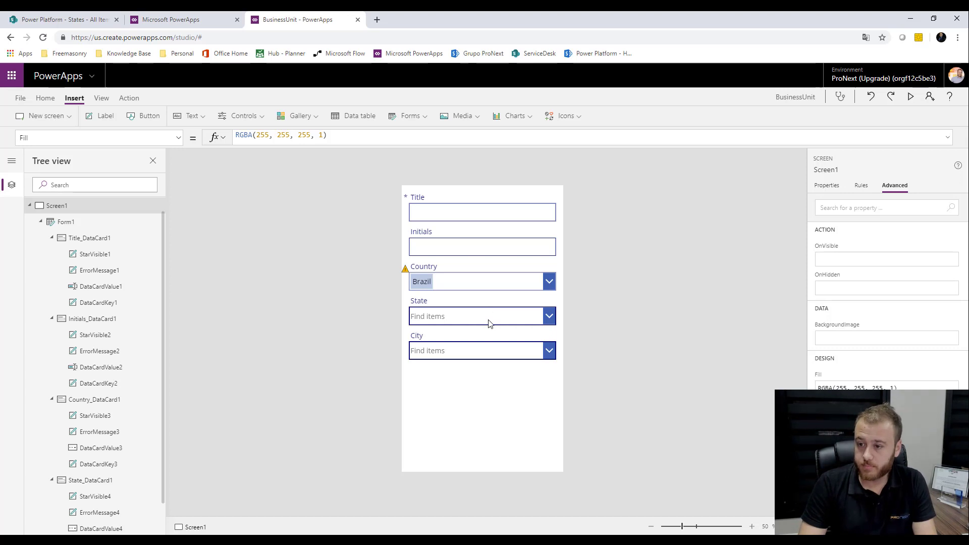
pyautogui.click(515, 314)
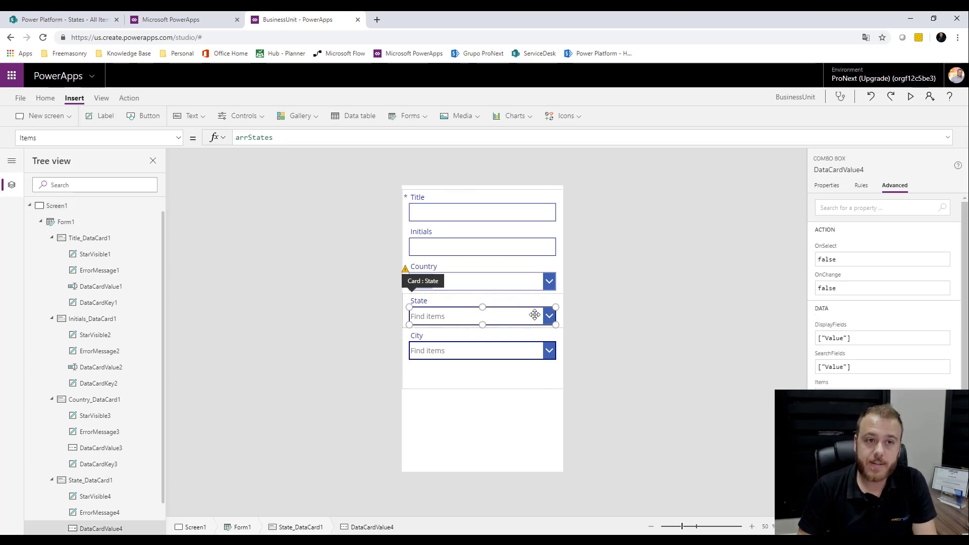
pyautogui.click(179, 138)
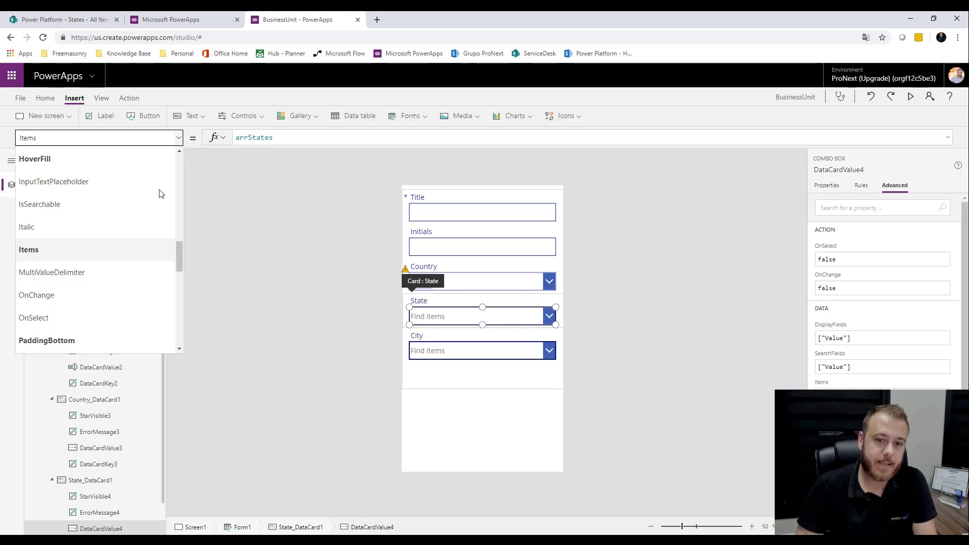
pyautogui.click(82, 295)
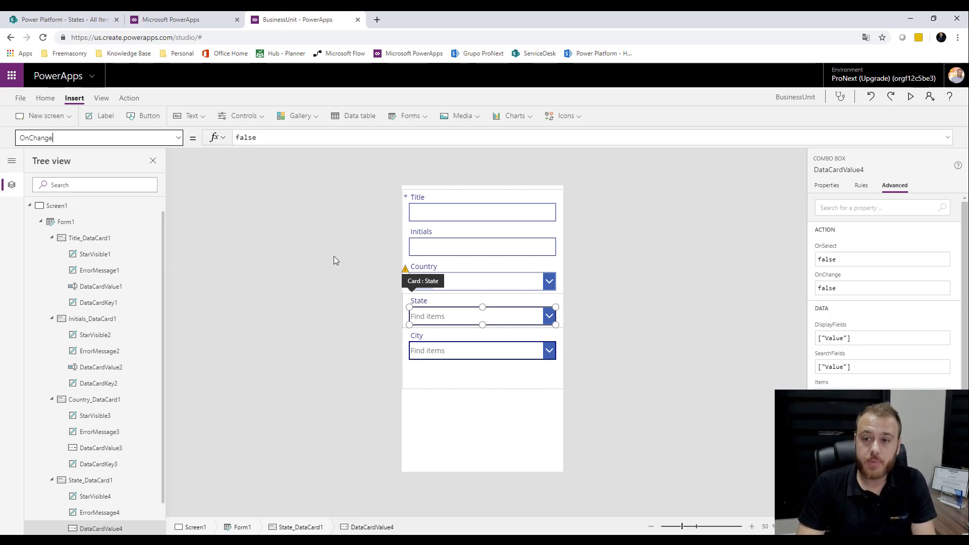
pyautogui.doubleClick(295, 136)
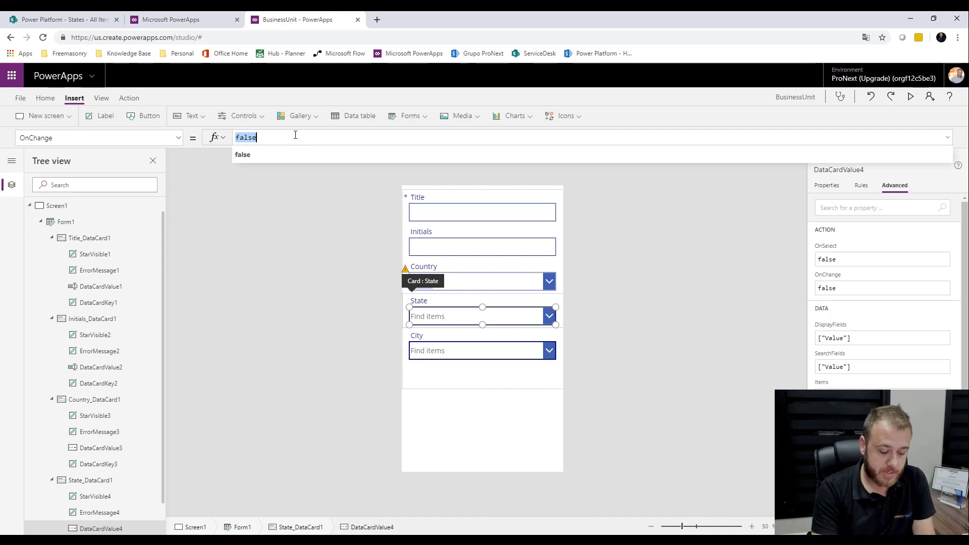
pyautogui.write('Clear(')
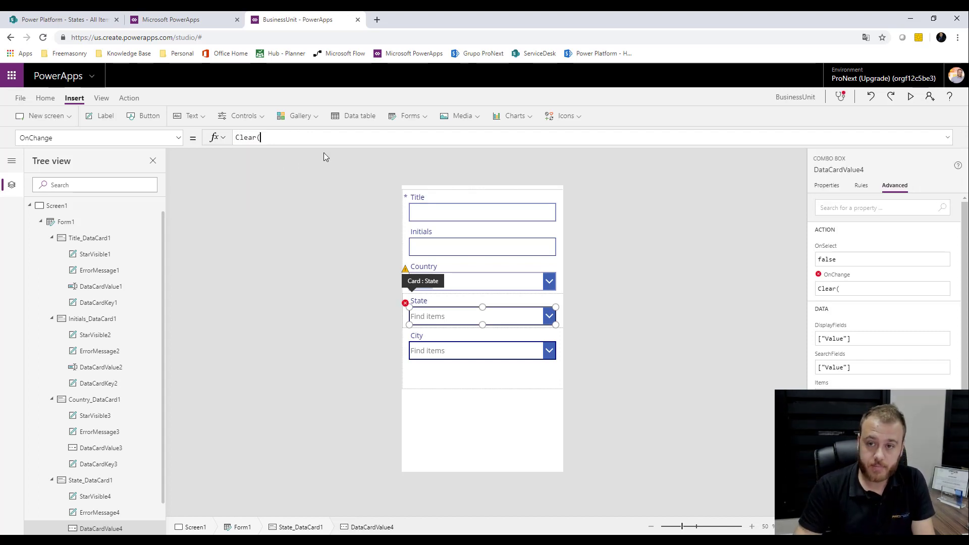
pyautogui.write('arr')
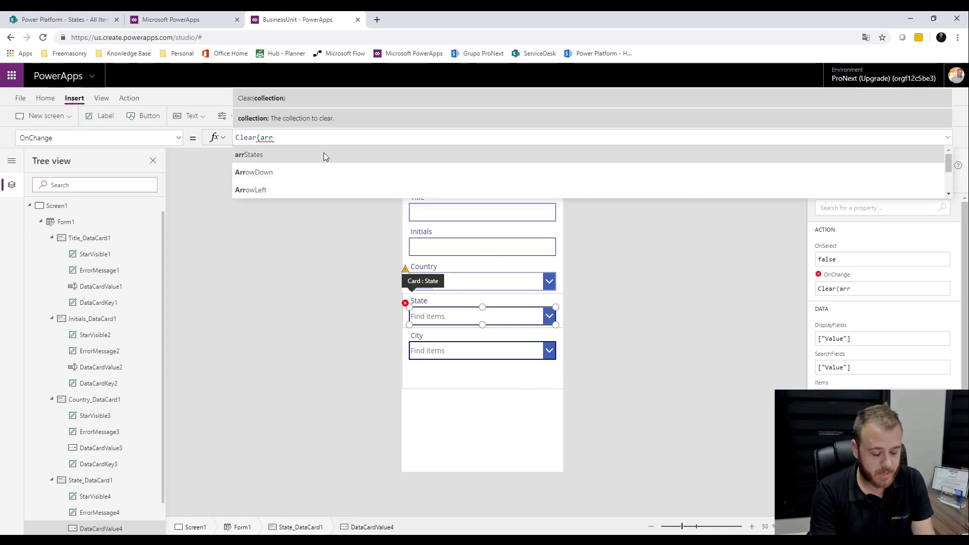
pyautogui.write('Cities')
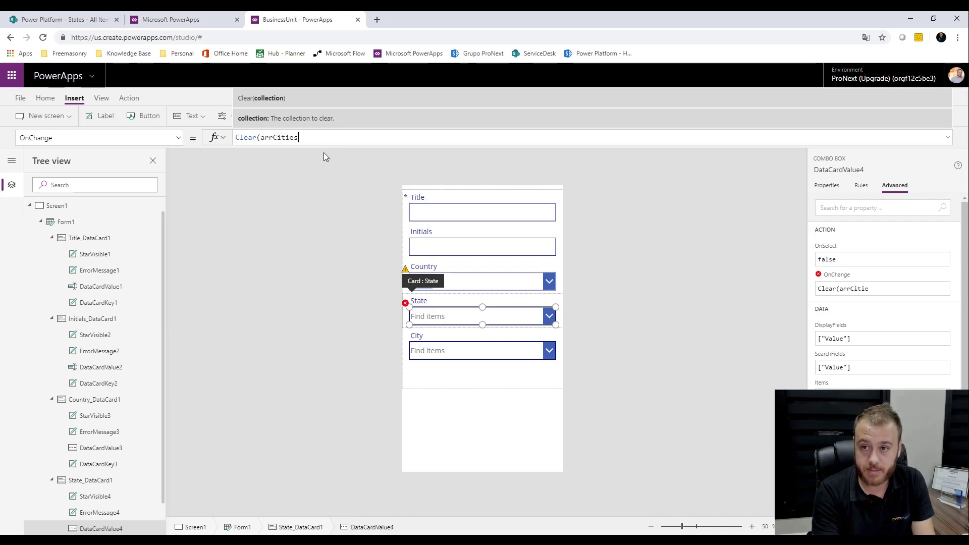
pyautogui.write(')')
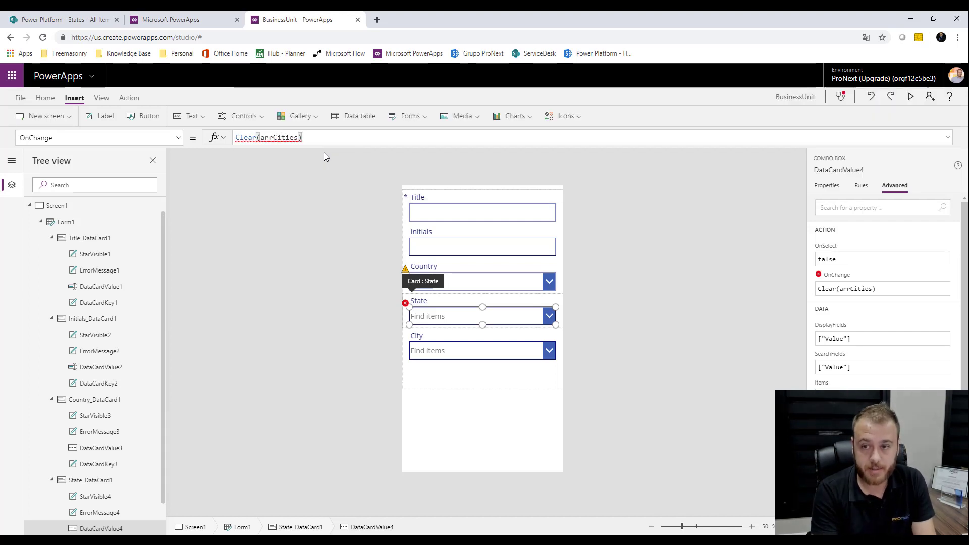
pyautogui.write('; ')
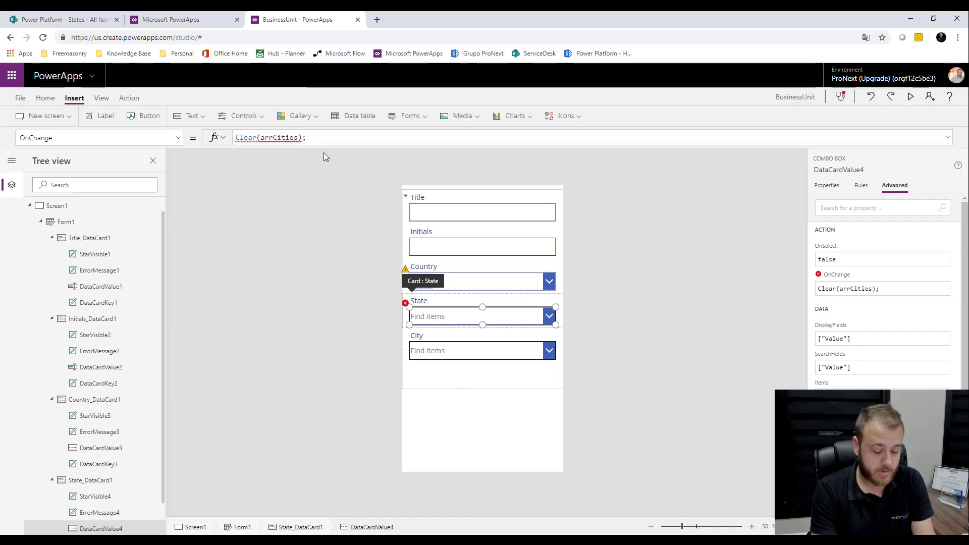
# Extend the State combo box's OnChange formula with a ForAll over a Filter on the Cities source
pyautogui.write('ForAll')
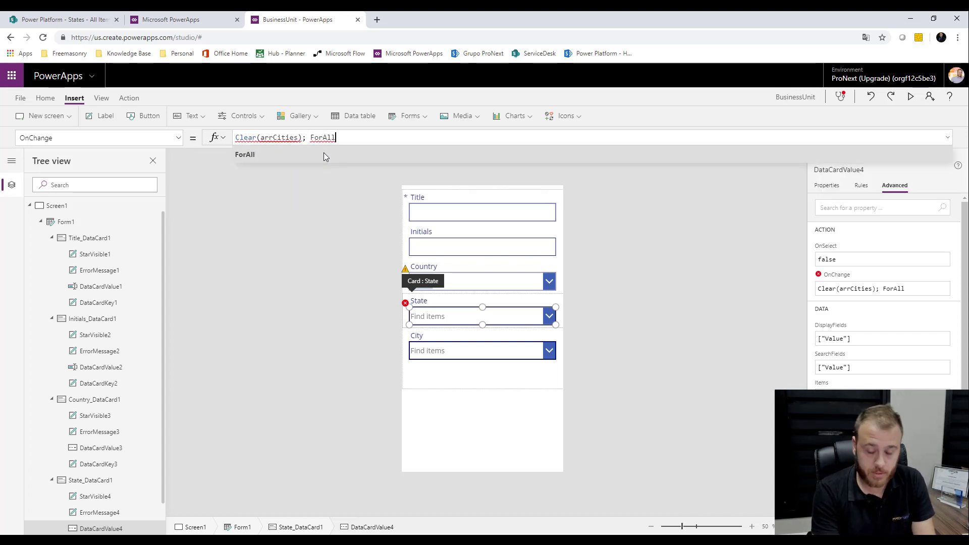
pyautogui.write('(Filt')
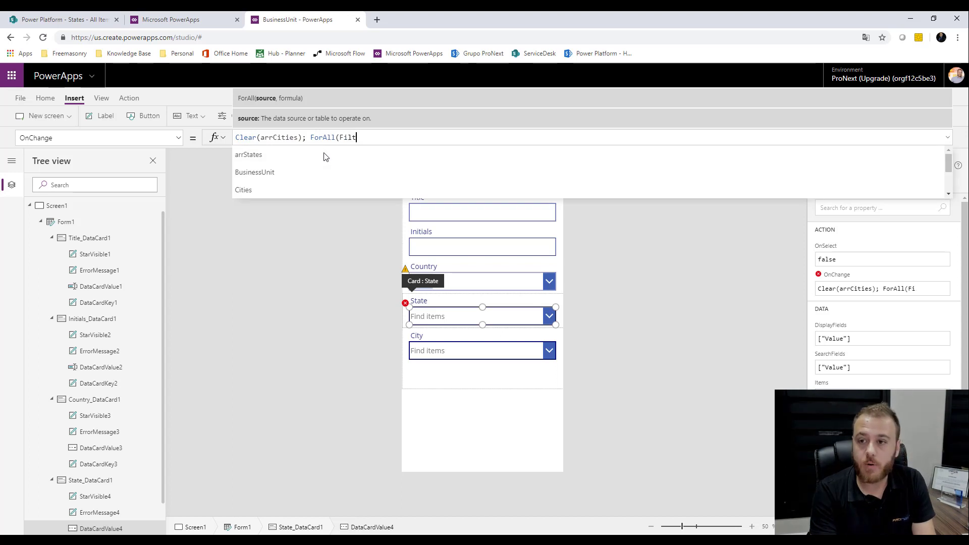
pyautogui.write('er(')
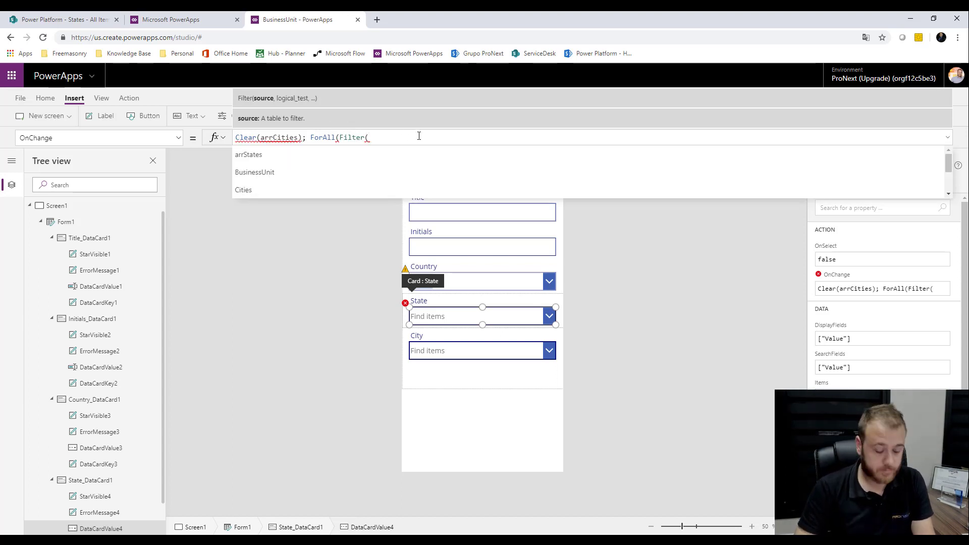
pyautogui.write('Cities')
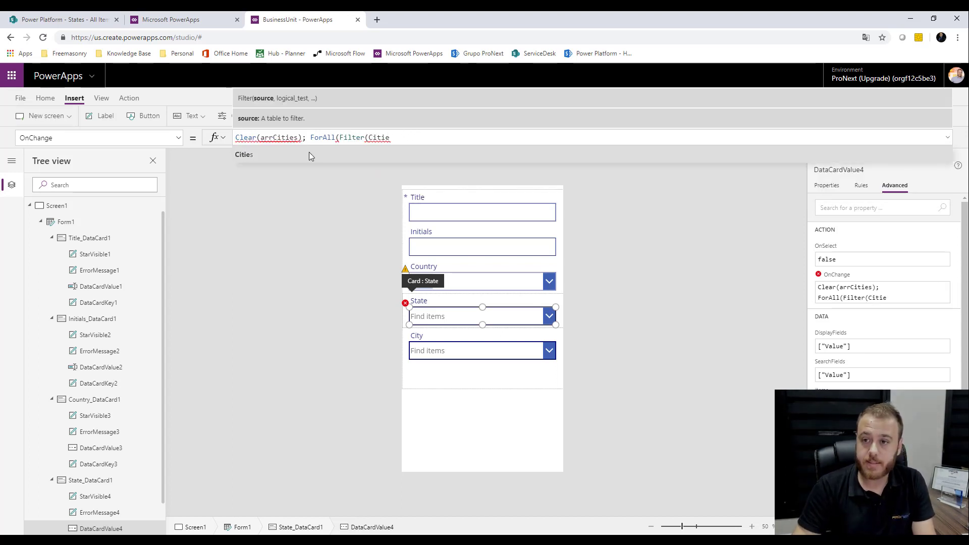
# Switch to SharePoint, examine the columns of the Cities list, and return to the PowerApps editor
pyautogui.click(61, 19)
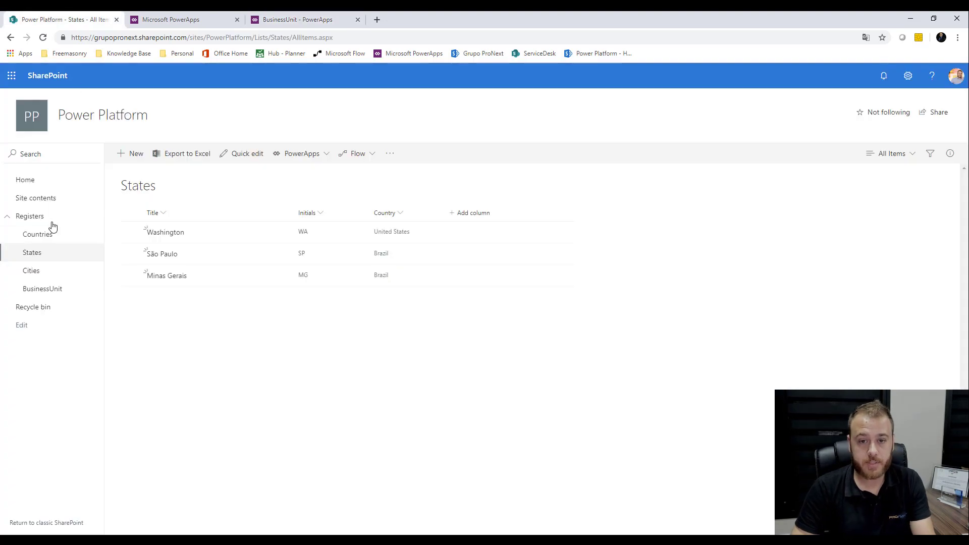
pyautogui.click(44, 270)
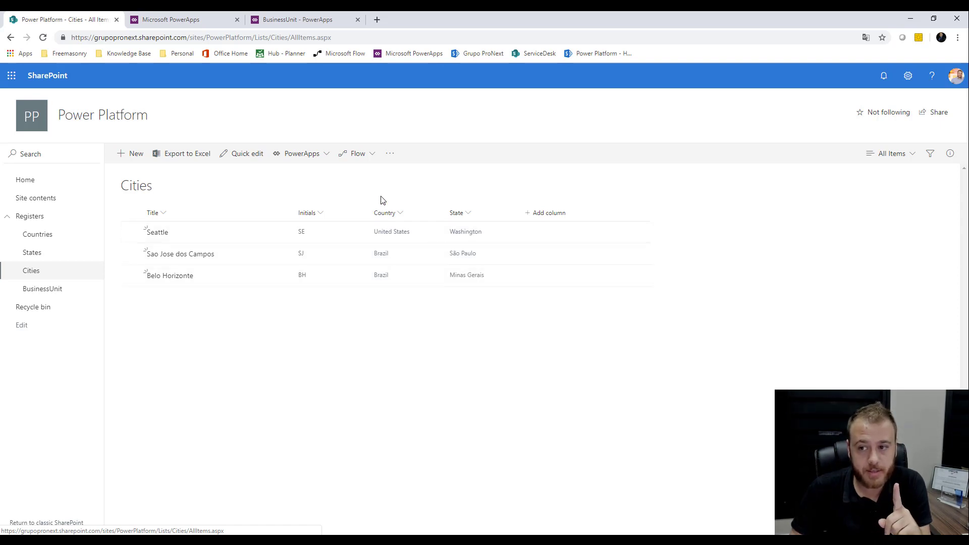
pyautogui.click(295, 21)
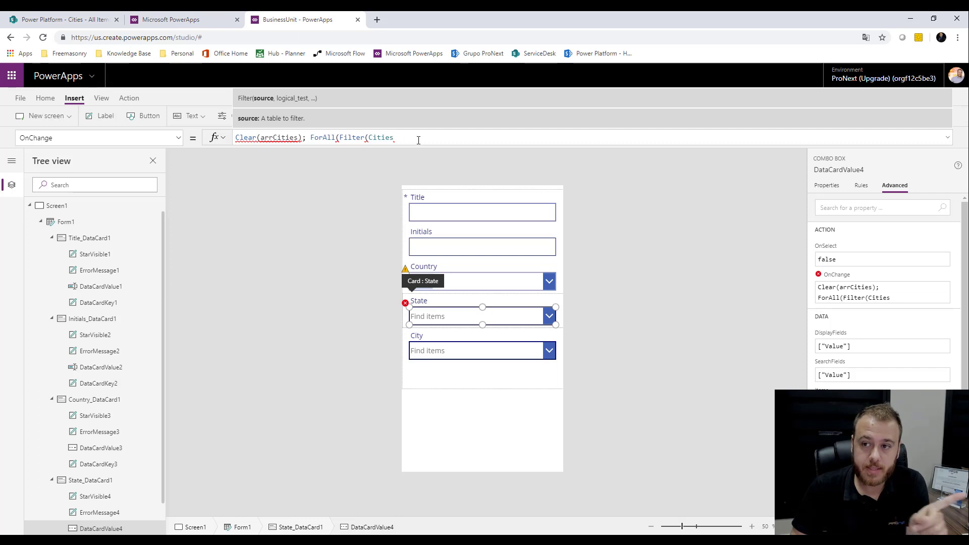
# Complete the Cities filter with the condition State.Id = DataCardValue4.Selected.Id and close the Filter function
pyautogui.write(', ')
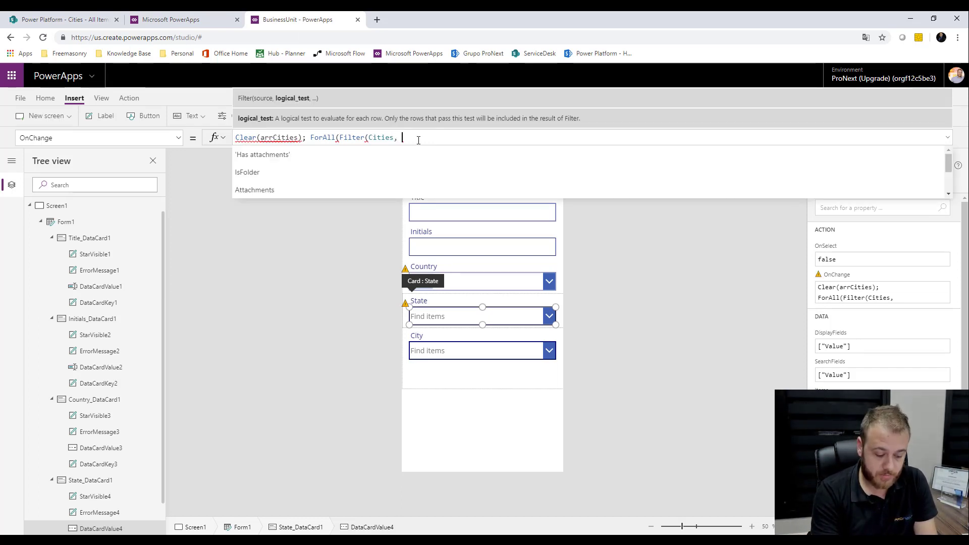
pyautogui.write('State')
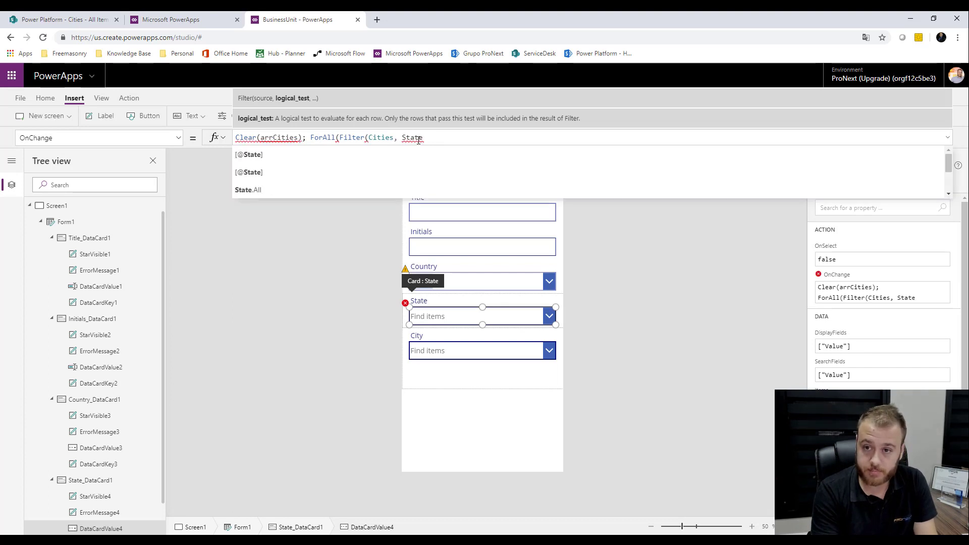
pyautogui.write('.Id')
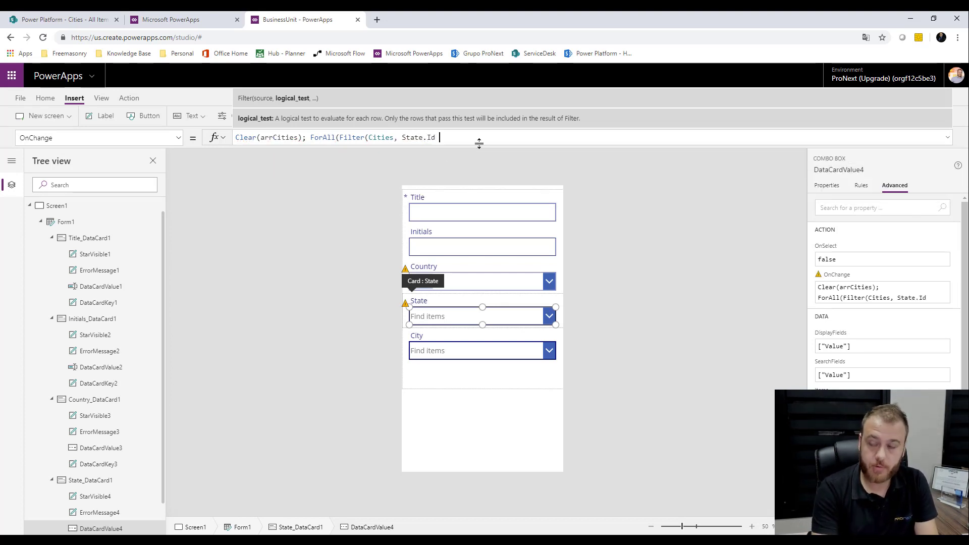
pyautogui.write(' =')
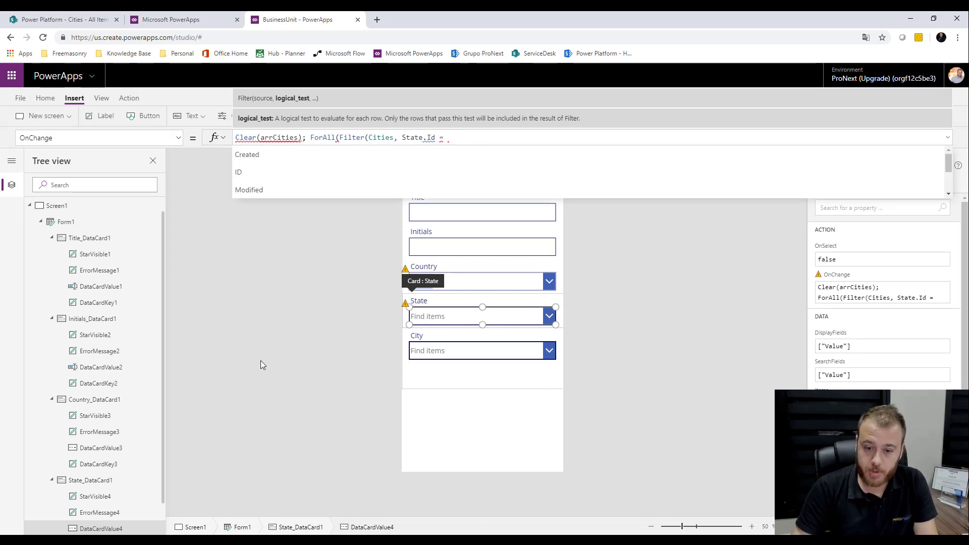
pyautogui.scroll(-2, 96, 358)
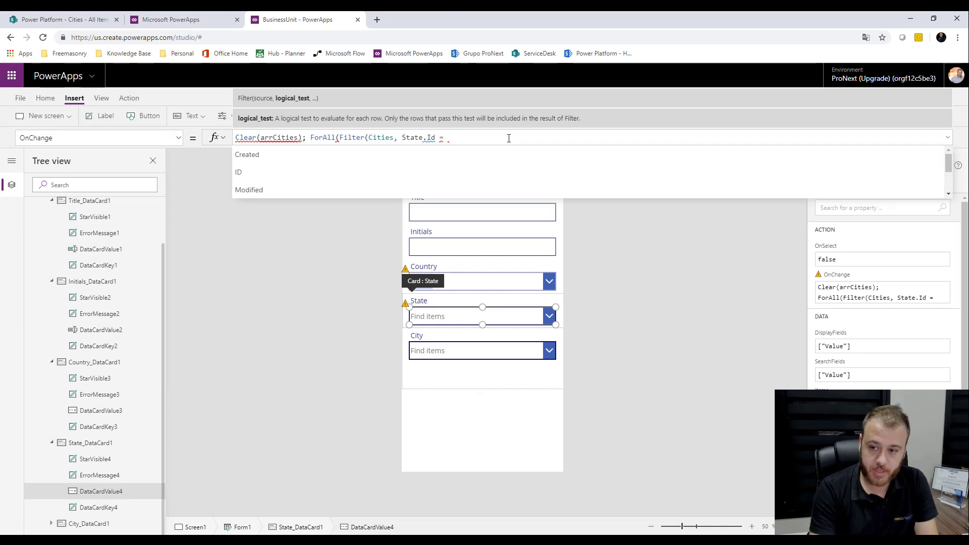
pyautogui.write('DataCard')
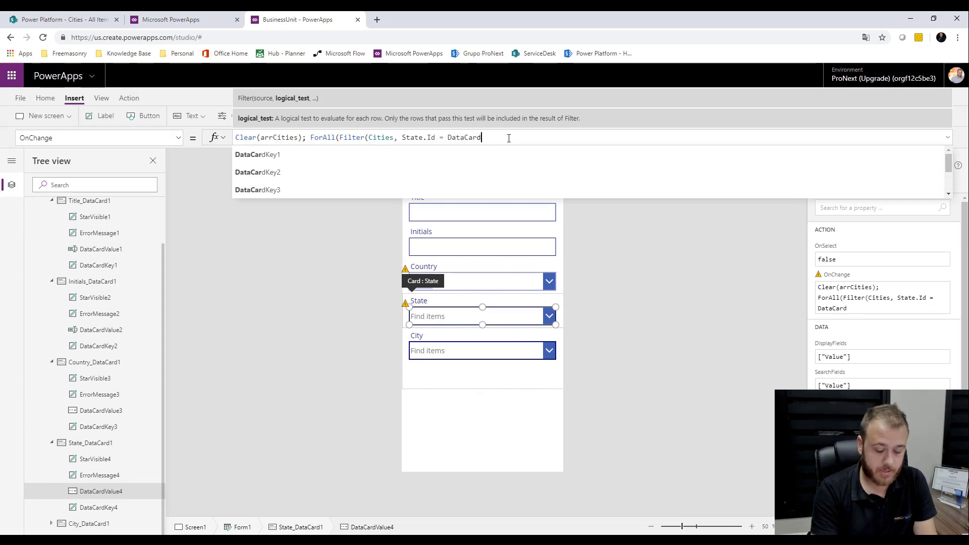
pyautogui.write('V')
pyautogui.click(345, 172)
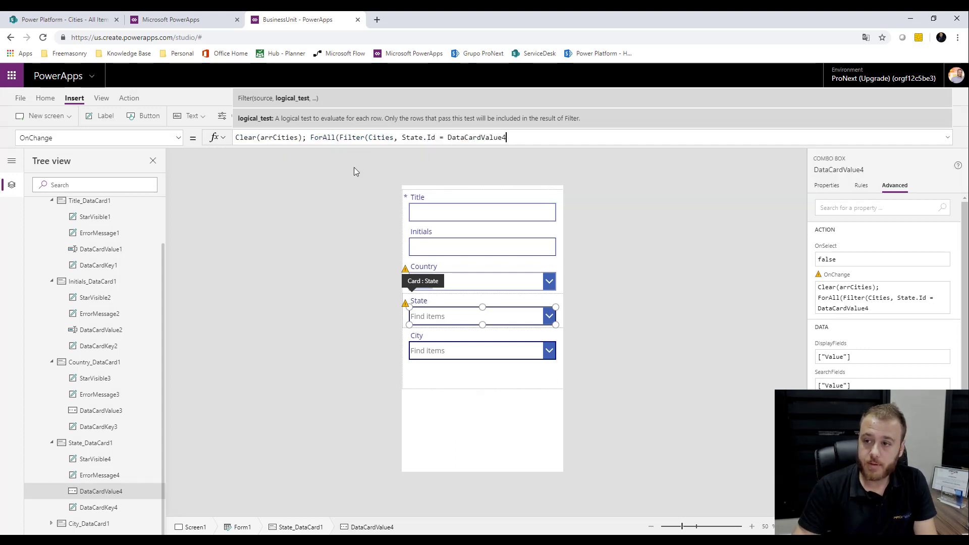
pyautogui.write('.sel')
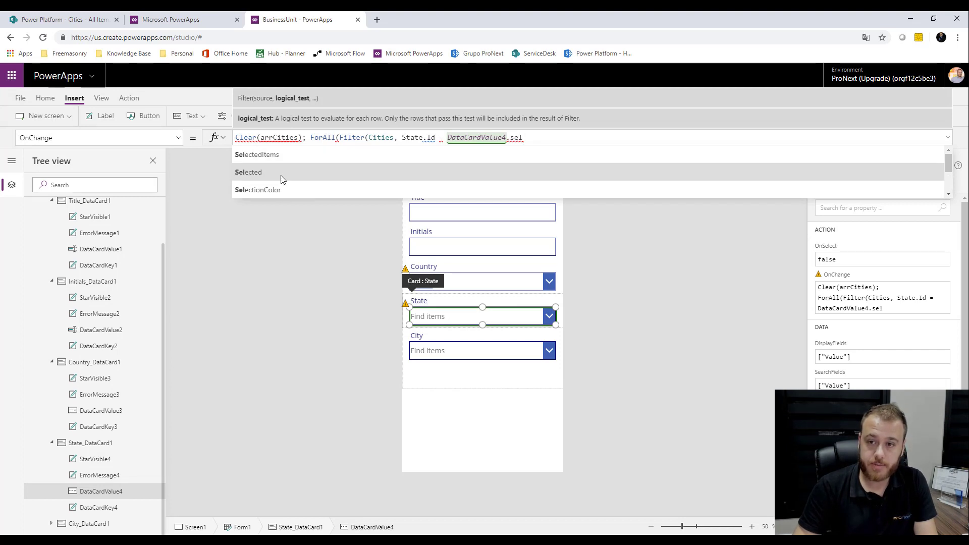
pyautogui.click(283, 174)
pyautogui.write('.Id')
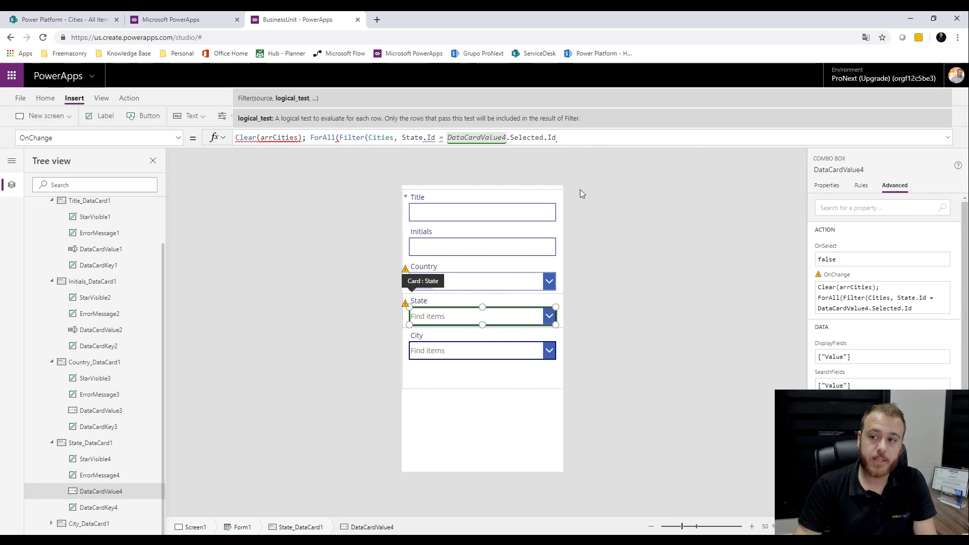
pyautogui.write(')')
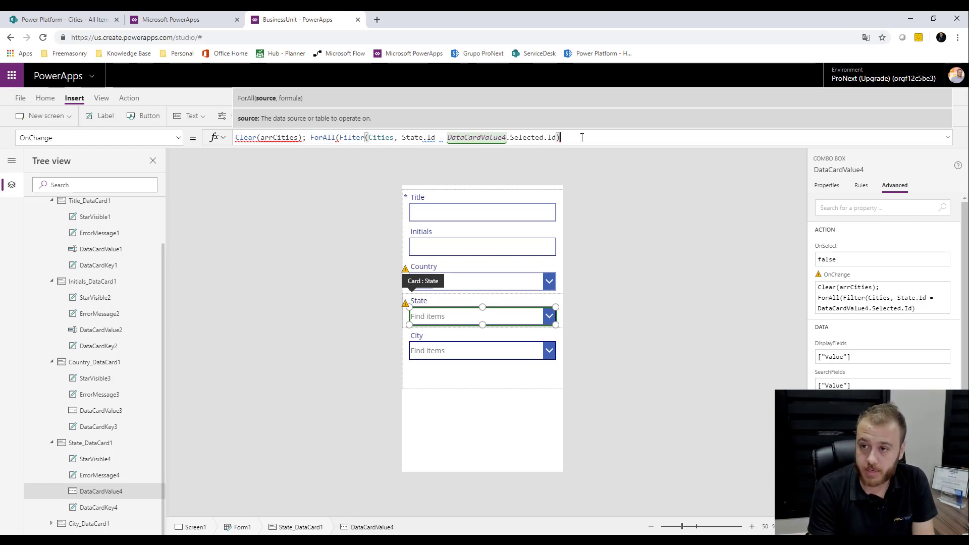
# Add a Collect function to the ForAll in the State combo box's OnChange formula, with the record { Id: ID, Value: Title }
pyautogui.write(', ')
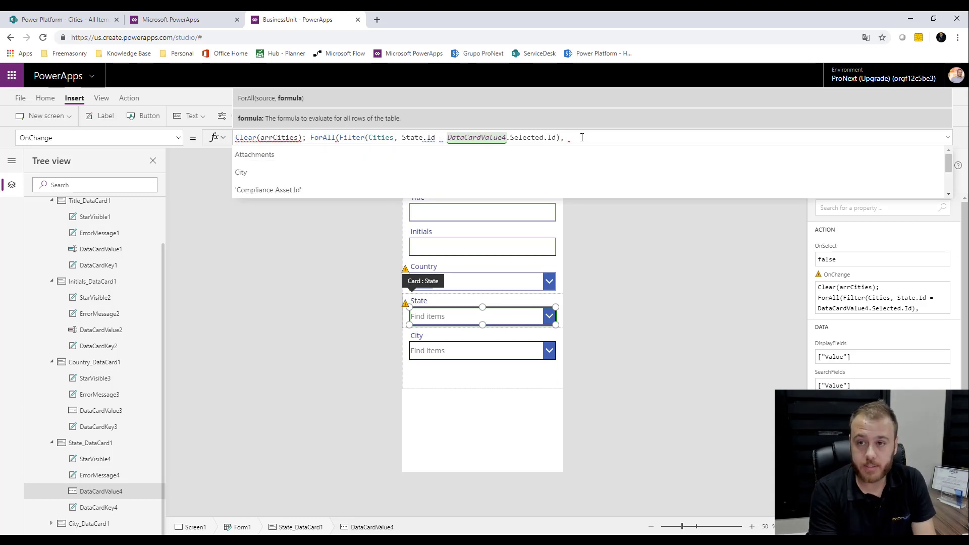
pyautogui.write('Colle')
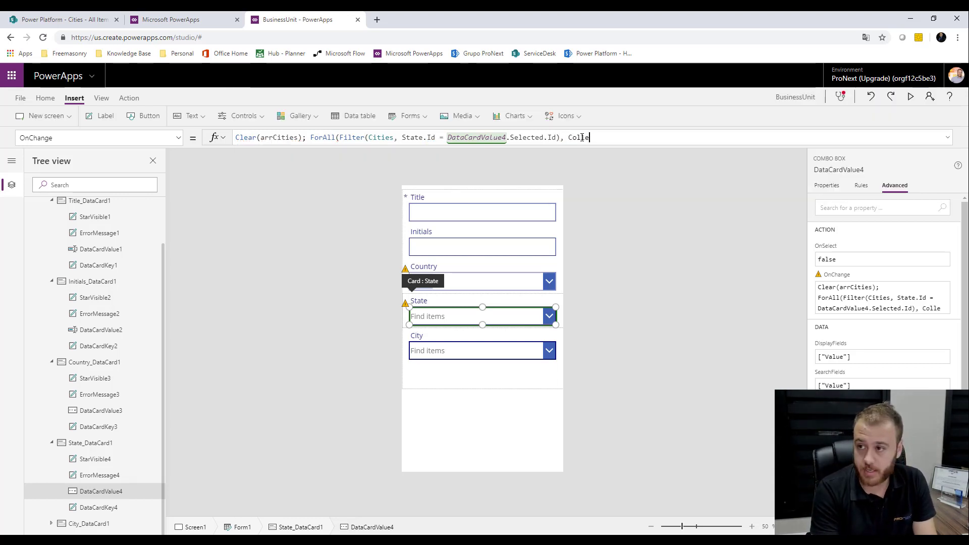
pyautogui.click(480, 151)
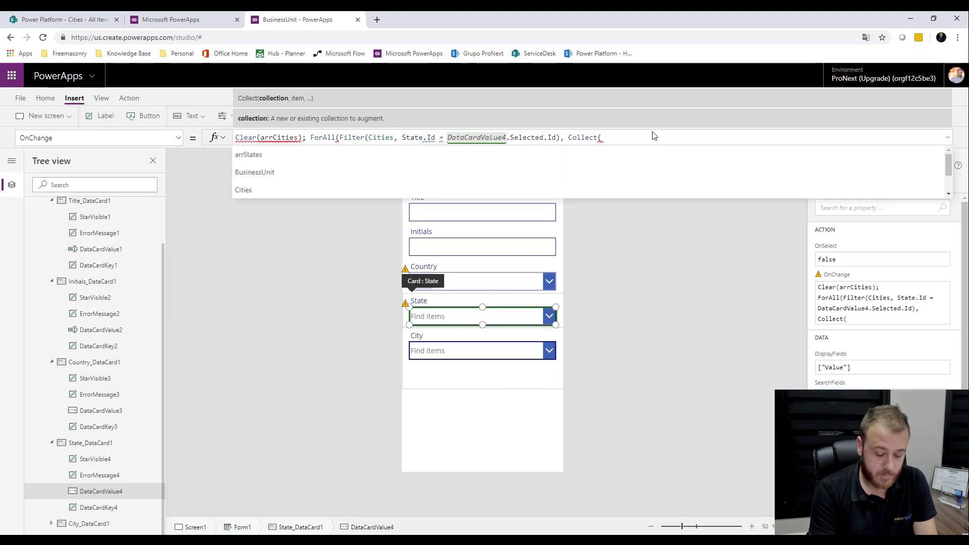
pyautogui.write(', { }')
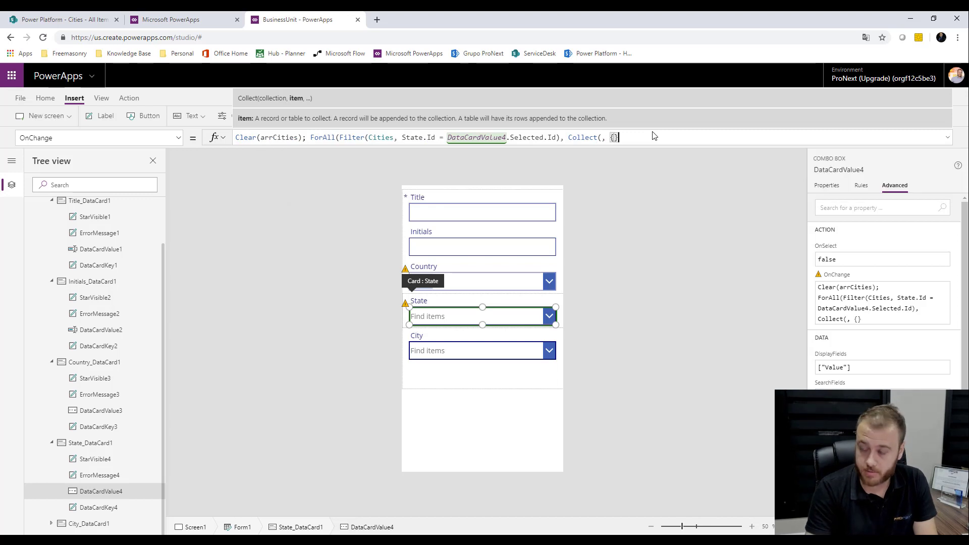
pyautogui.press('Left')
pyautogui.press('Left')
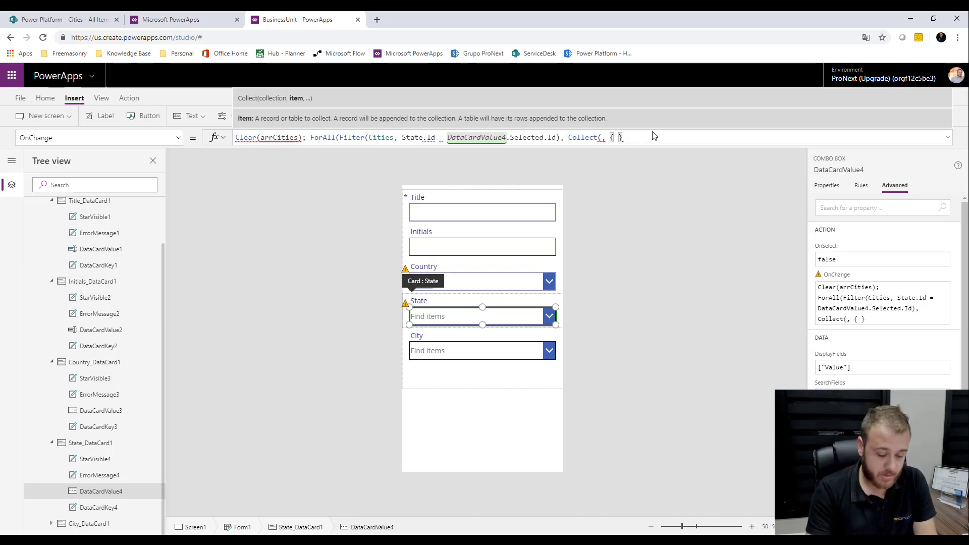
pyautogui.write('Id:  ')
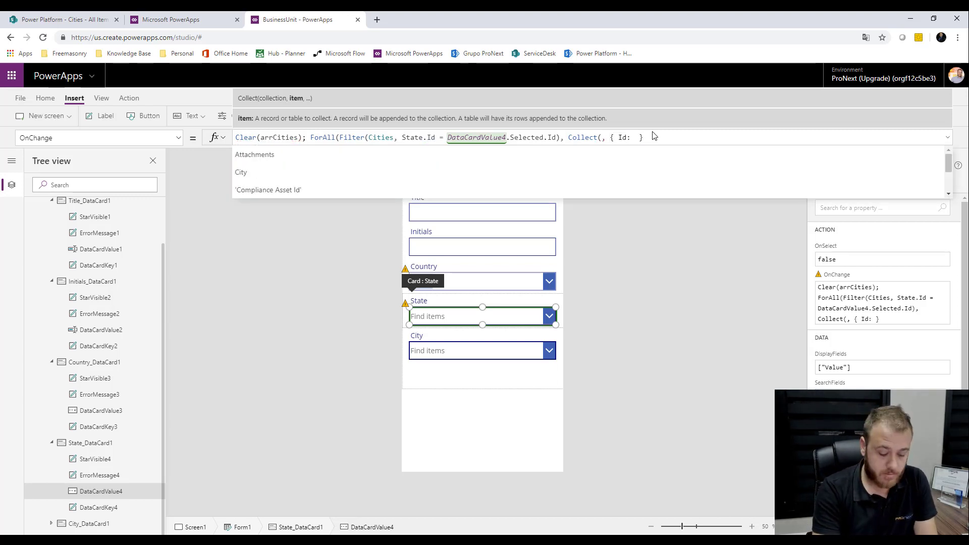
pyautogui.write('ID')
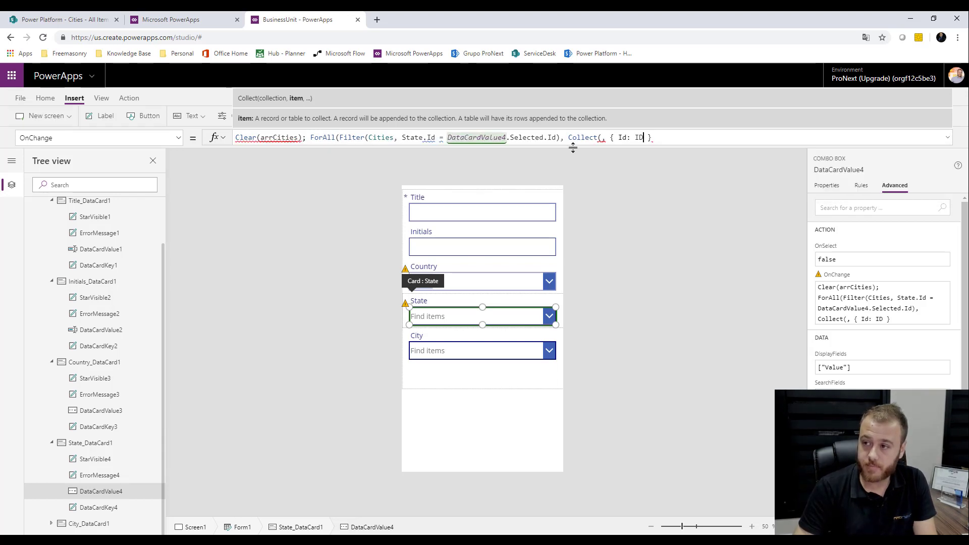
pyautogui.write(', Value: ')
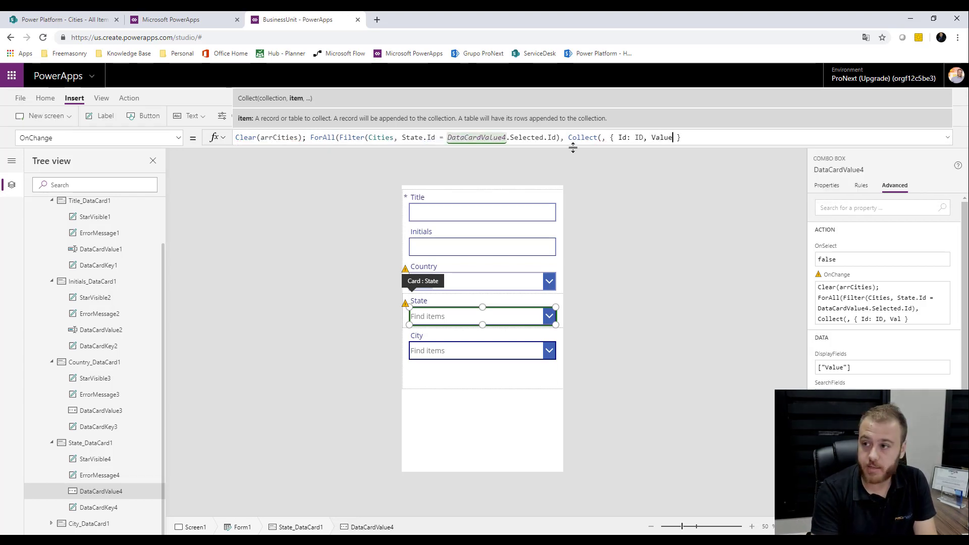
pyautogui.write('Title')
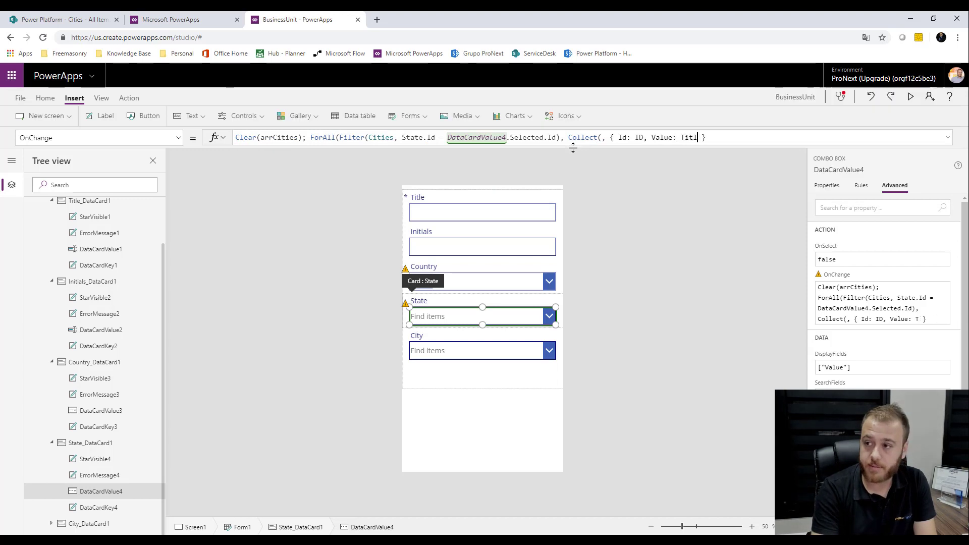
pyautogui.click(716, 141)
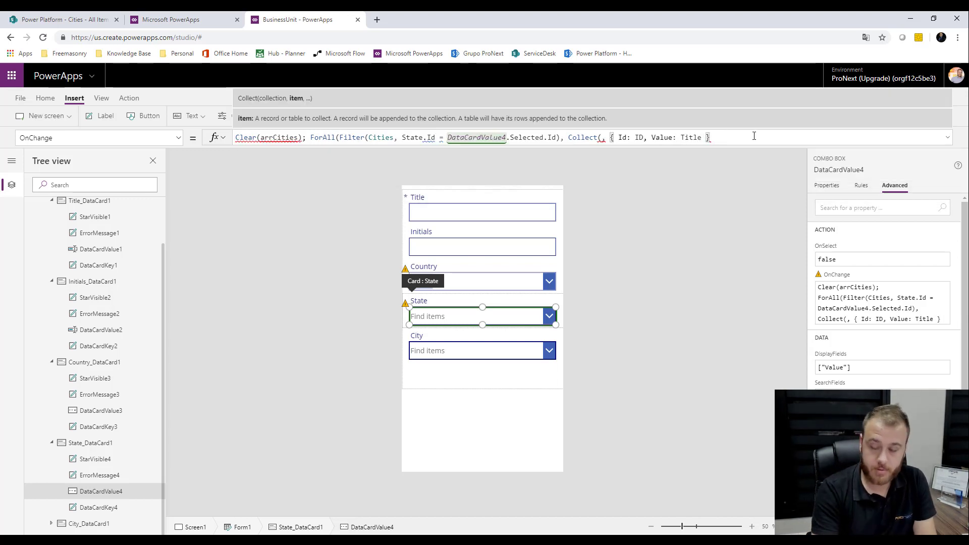
# Set arrCities as the Collect function's target collection and close both the Collect and ForAll functions
pyautogui.write('), Collect(')
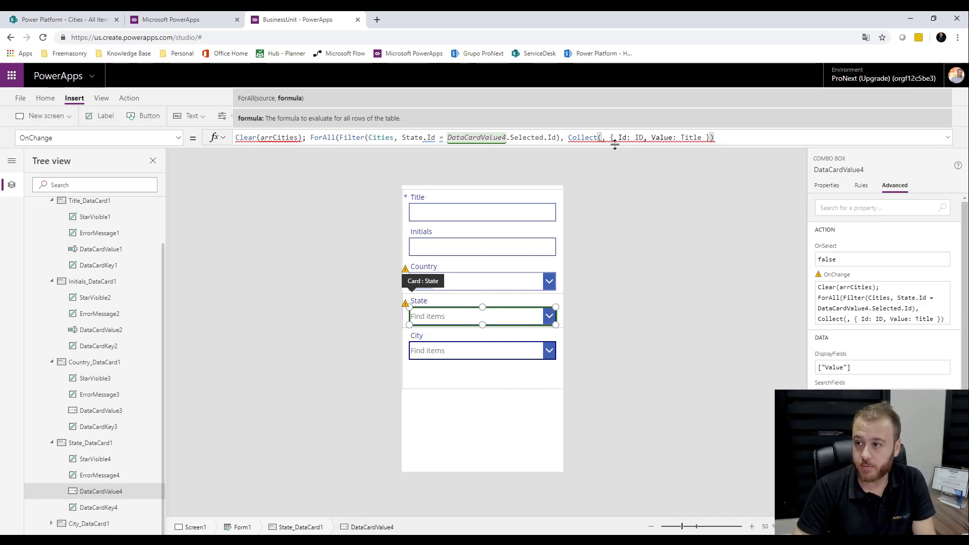
pyautogui.write('arr')
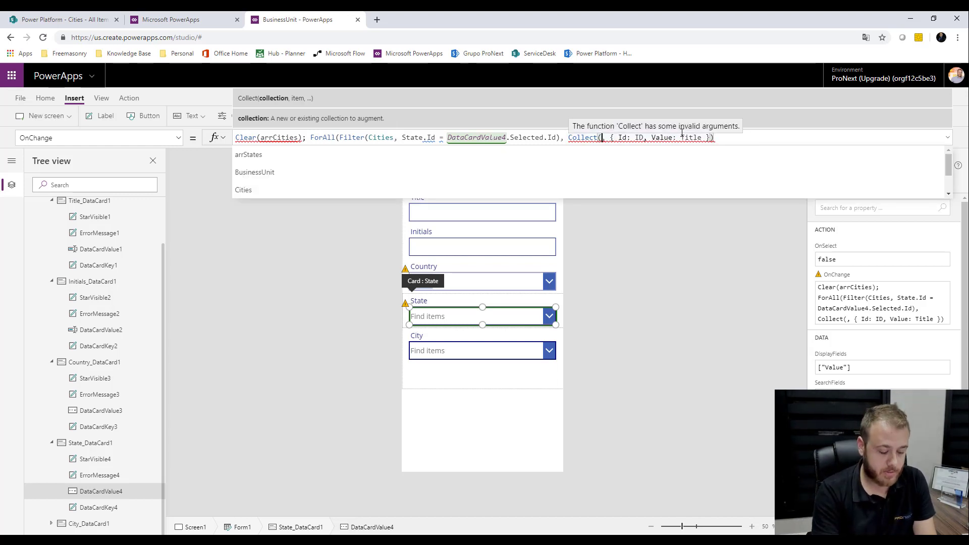
pyautogui.write('Cities')
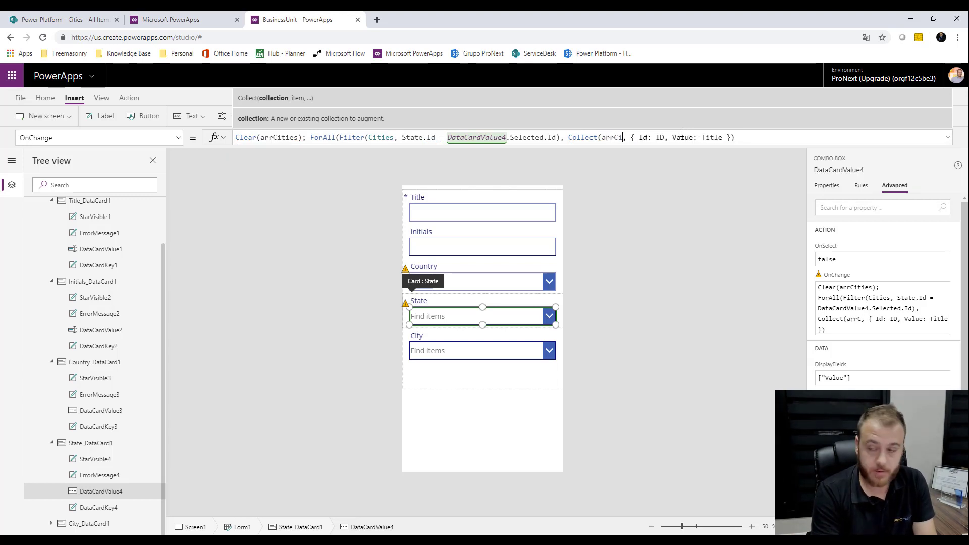
pyautogui.click(762, 137)
pyautogui.write(')')
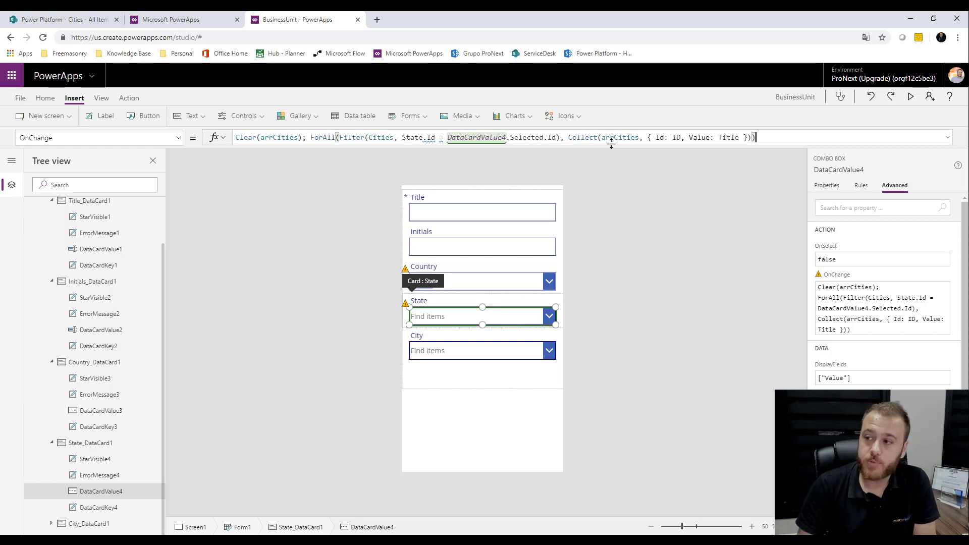
pyautogui.click(625, 357)
# Unlock the City card's combo box and replace its Items formula with arrCities
pyautogui.click(506, 348)
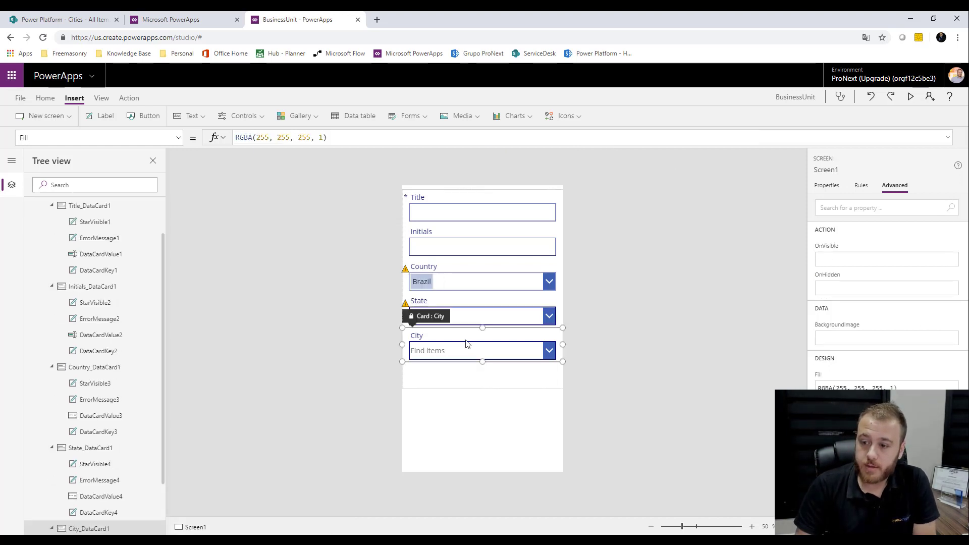
pyautogui.click(506, 349)
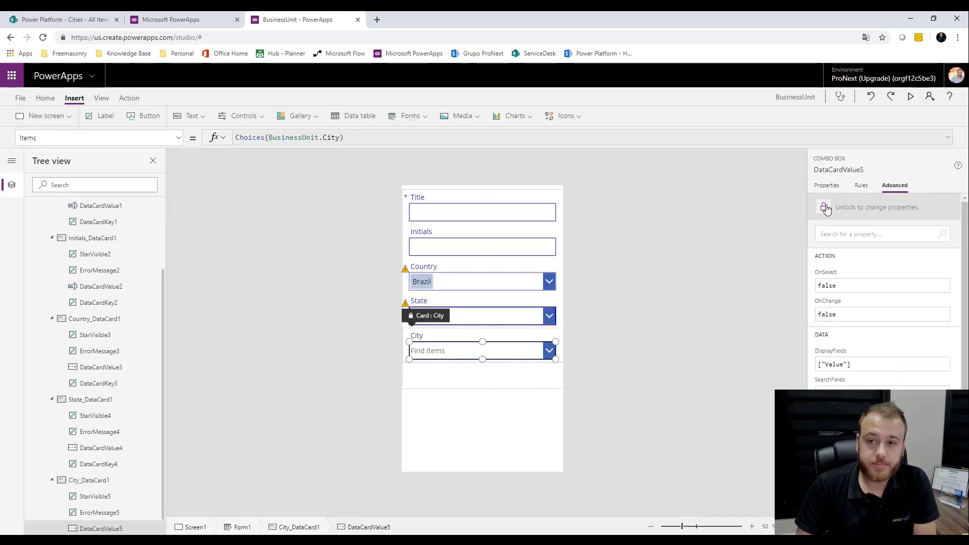
pyautogui.click(346, 138)
pyautogui.hotkey('ctrl', 'a')
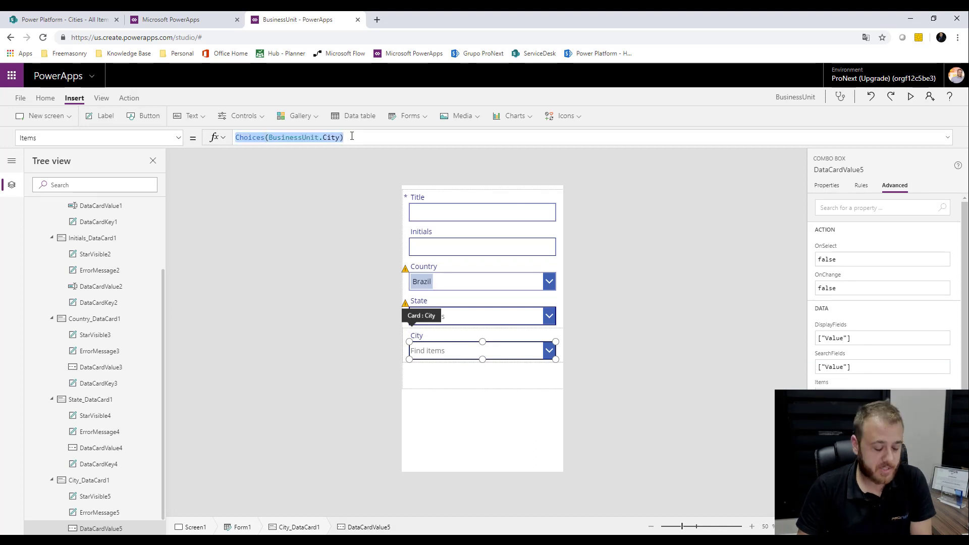
pyautogui.write('arr')
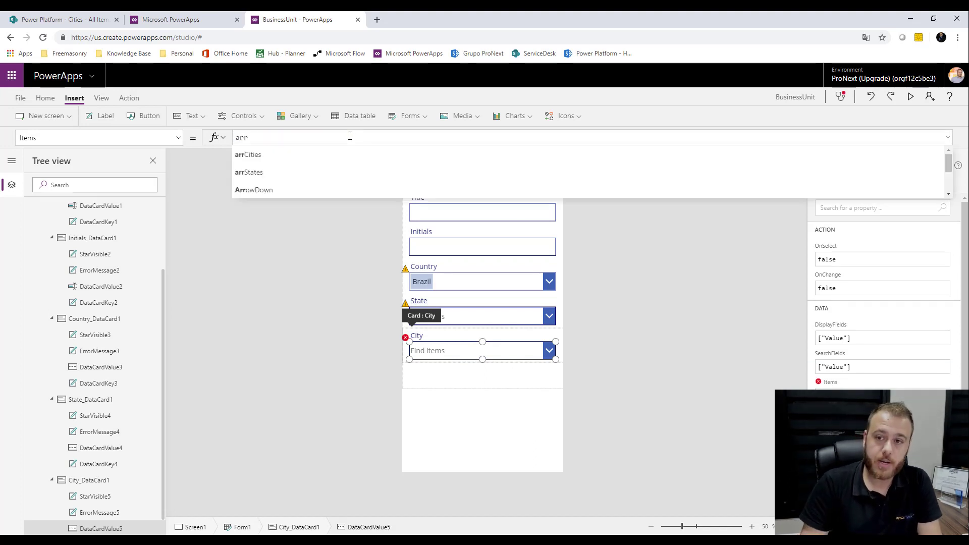
pyautogui.click(285, 156)
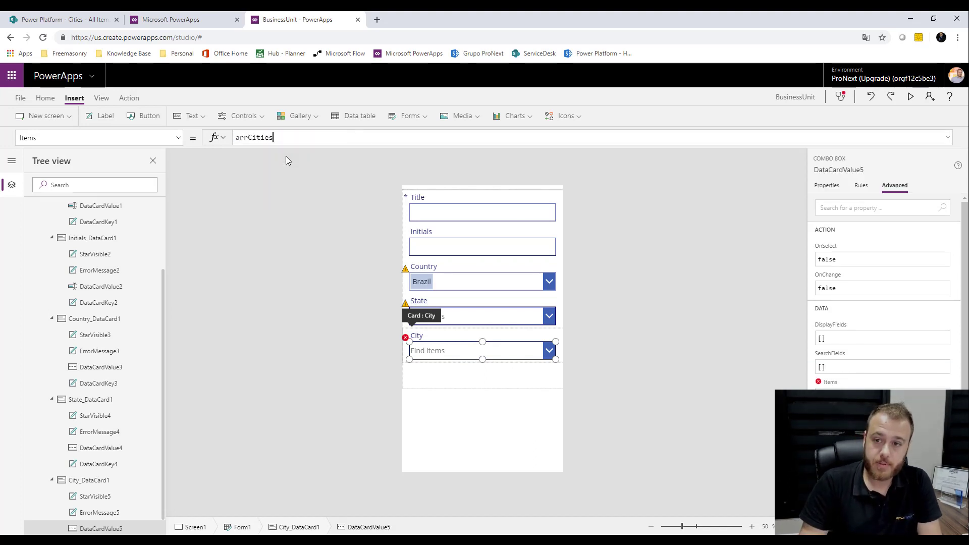
pyautogui.click(292, 317)
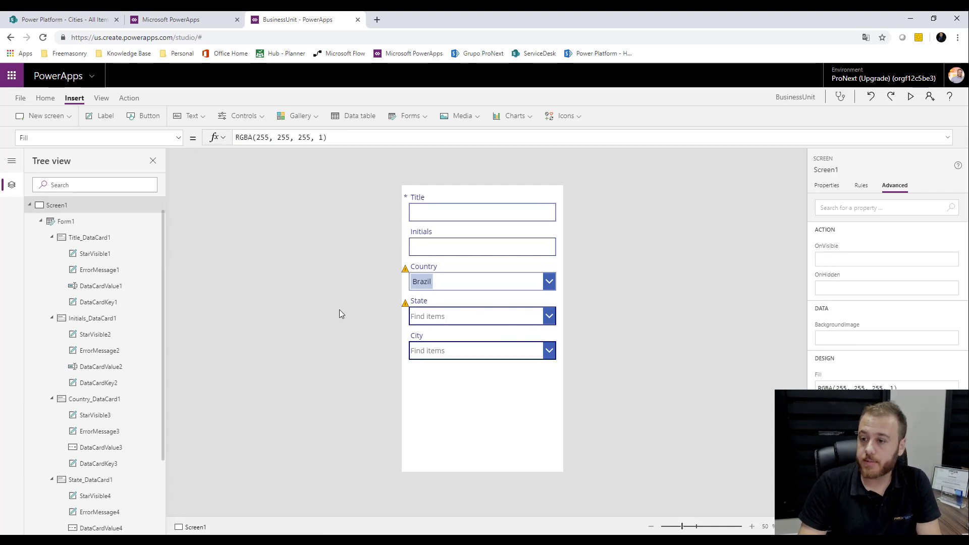
# Preview the app, choose São Paulo as the state and check which cities the City field offers
pyautogui.click(912, 98)
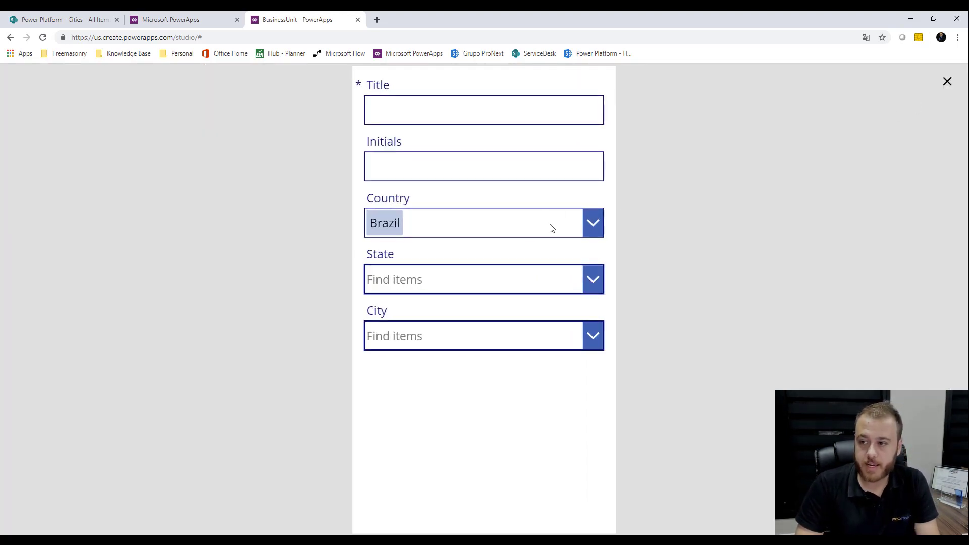
pyautogui.click(598, 284)
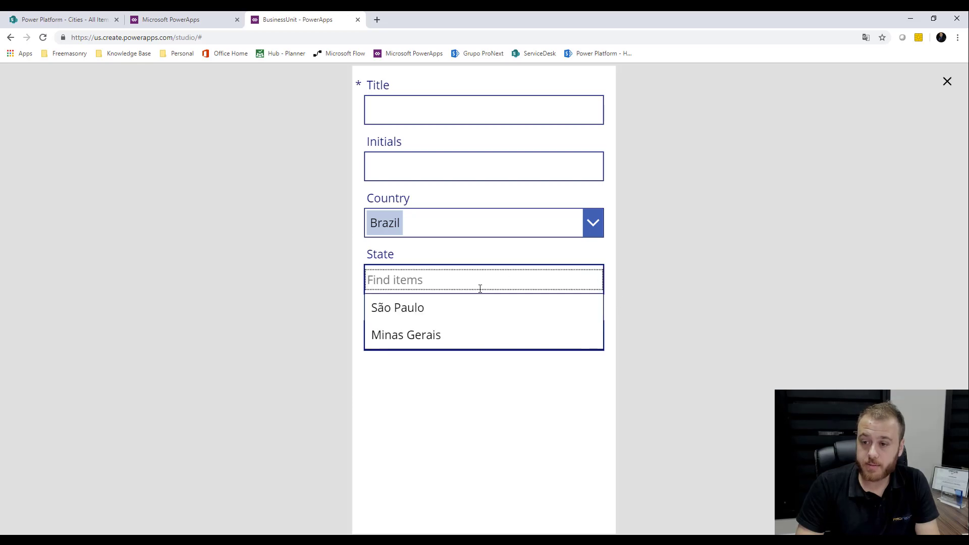
pyautogui.click(400, 309)
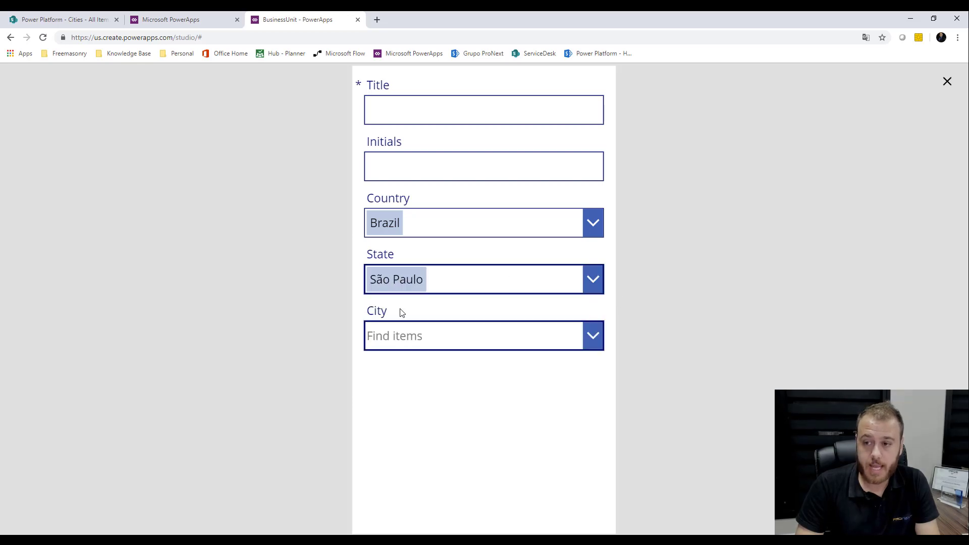
pyautogui.click(594, 335)
pyautogui.click(457, 424)
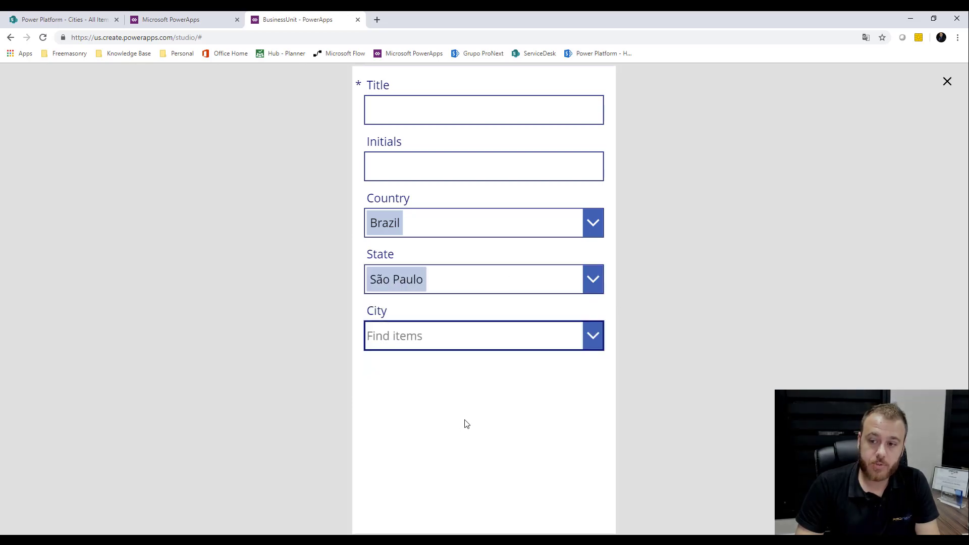
# Change the state to Minas Gerais, check the City field's choices again and close the preview
pyautogui.click(591, 283)
pyautogui.click(415, 360)
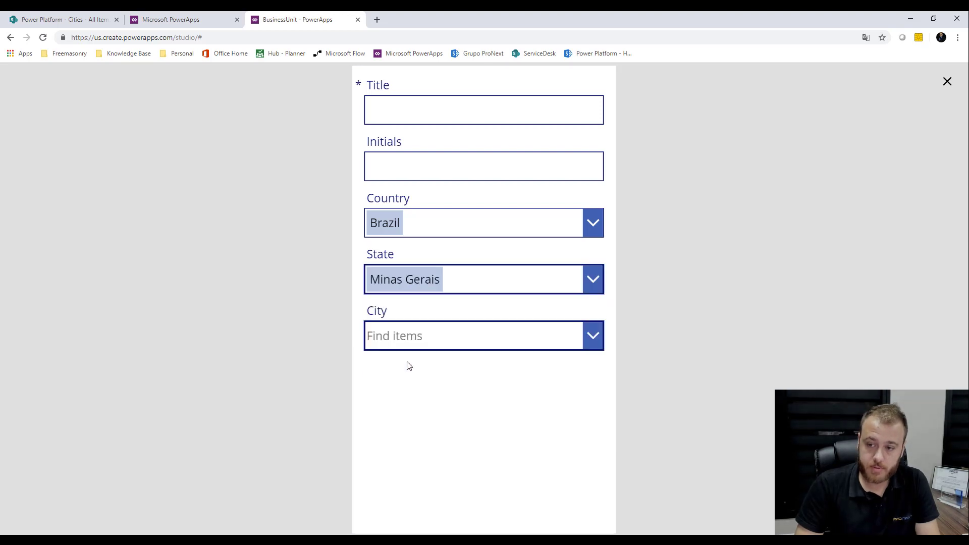
pyautogui.click(594, 336)
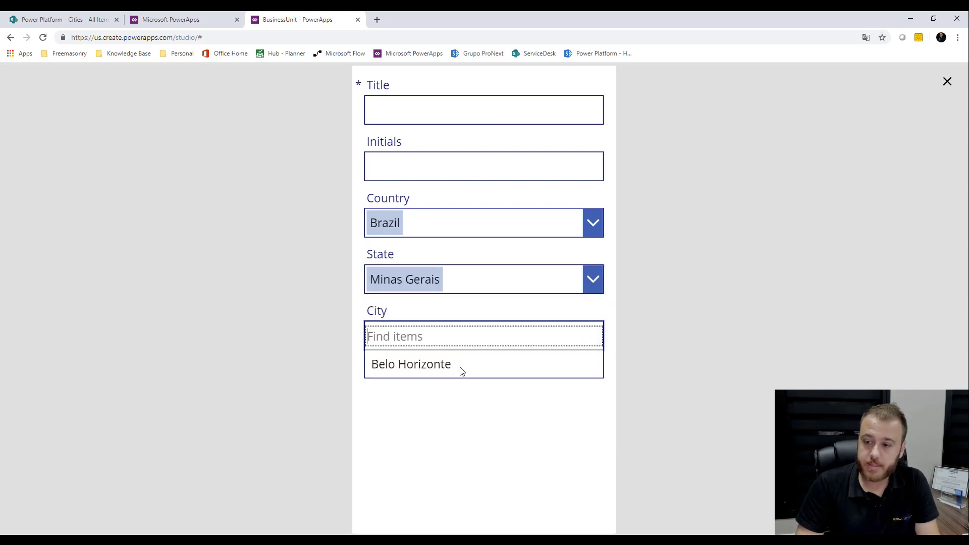
pyautogui.click(465, 417)
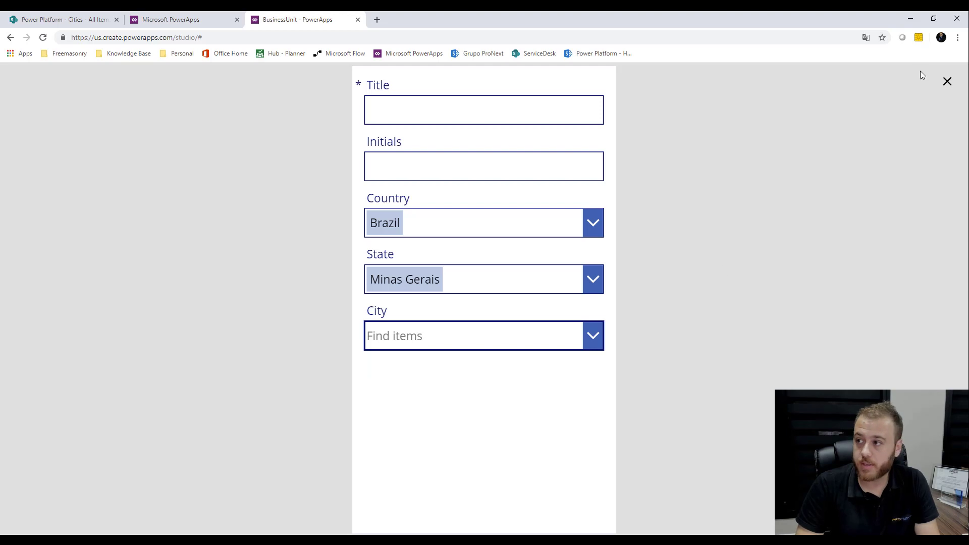
pyautogui.click(947, 81)
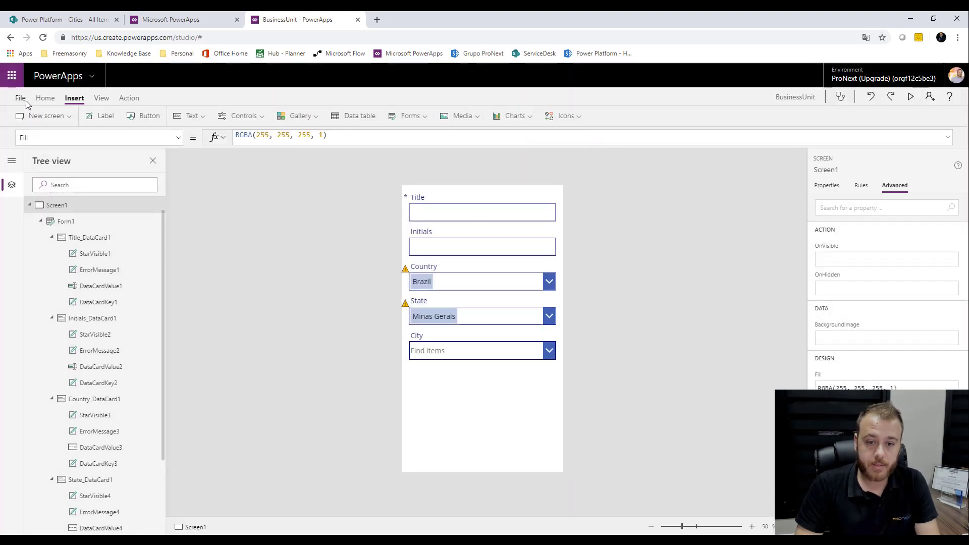
# Examine the contents of the arrCities and arrStates collections, and return to the app editor
pyautogui.click(21, 98)
pyautogui.click(34, 367)
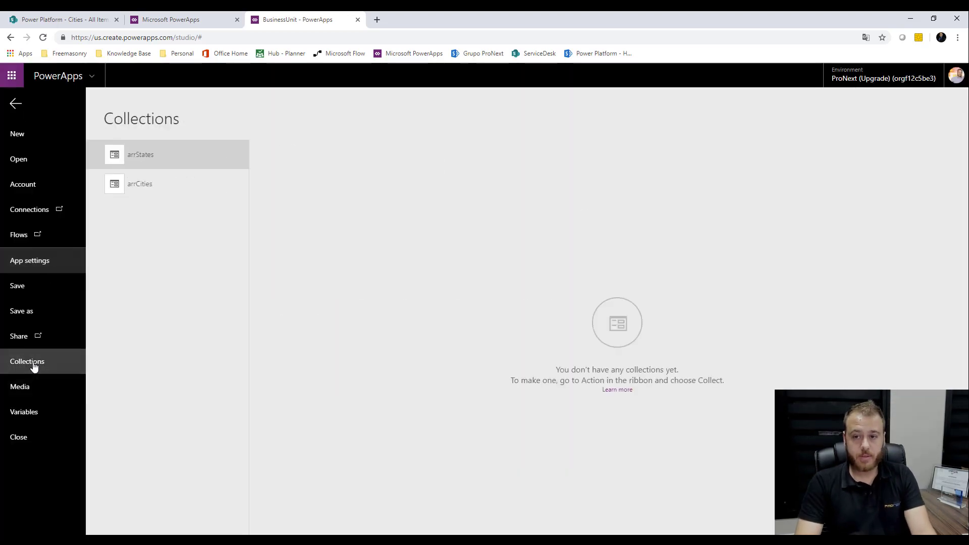
pyautogui.click(172, 188)
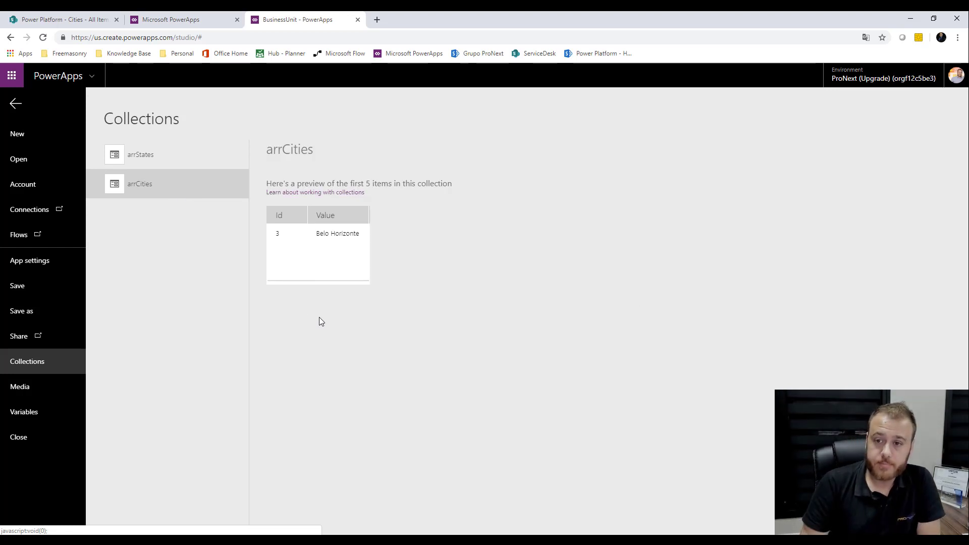
pyautogui.click(168, 154)
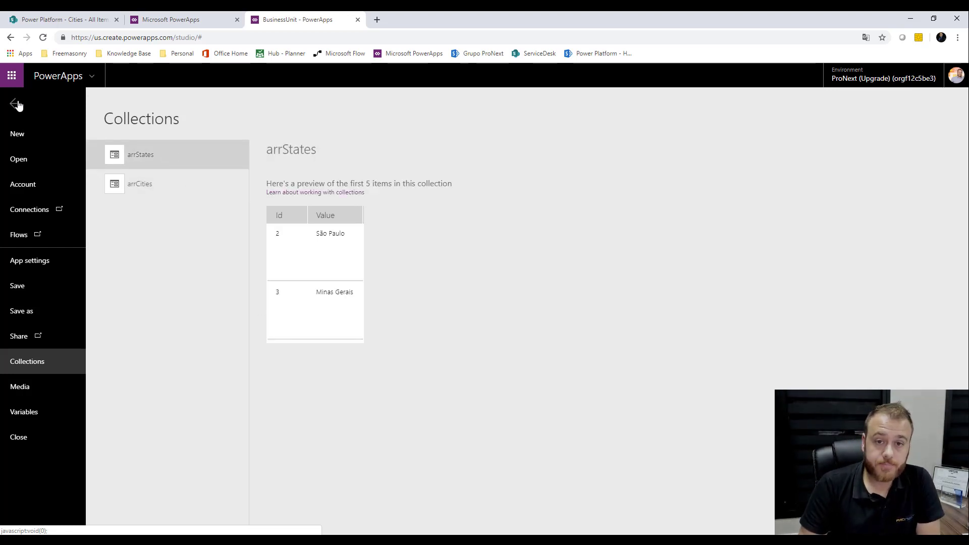
pyautogui.click(16, 103)
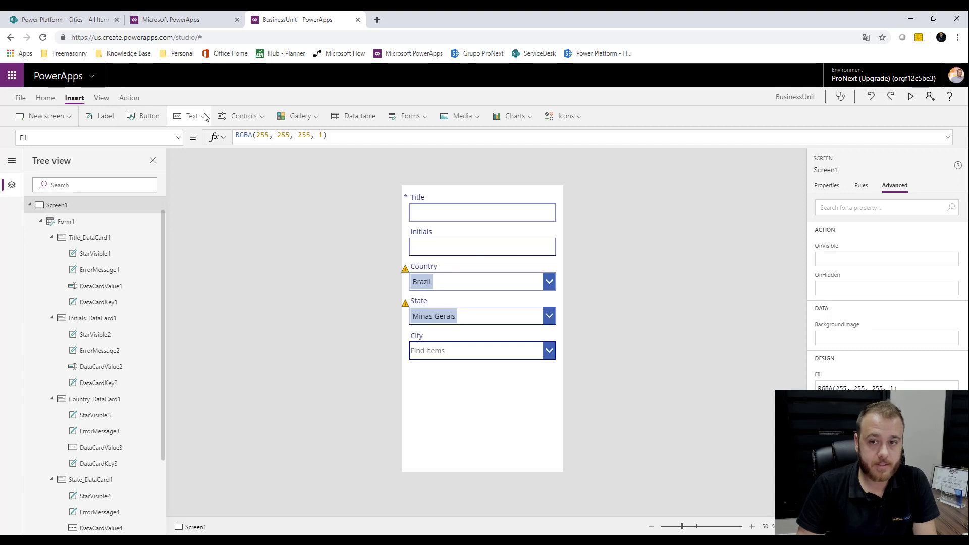
# Insert a button on Screen1 and place it centred below the City field
pyautogui.click(244, 116)
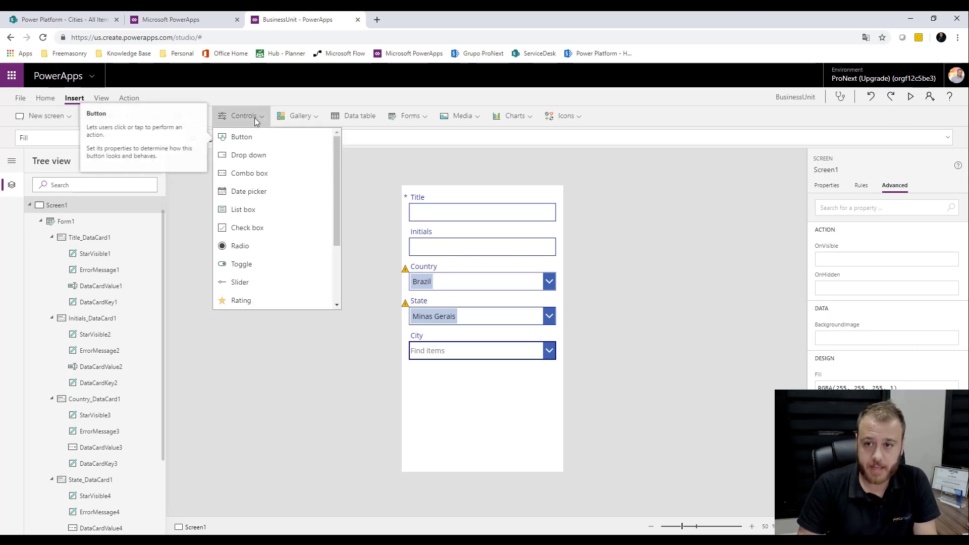
pyautogui.click(266, 138)
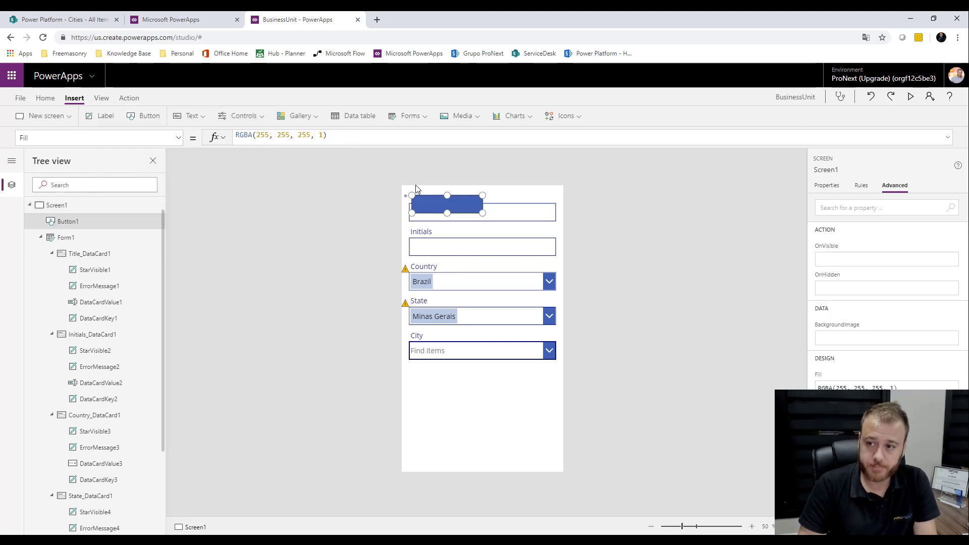
pyautogui.moveTo(443, 202); pyautogui.dragTo(480, 396)
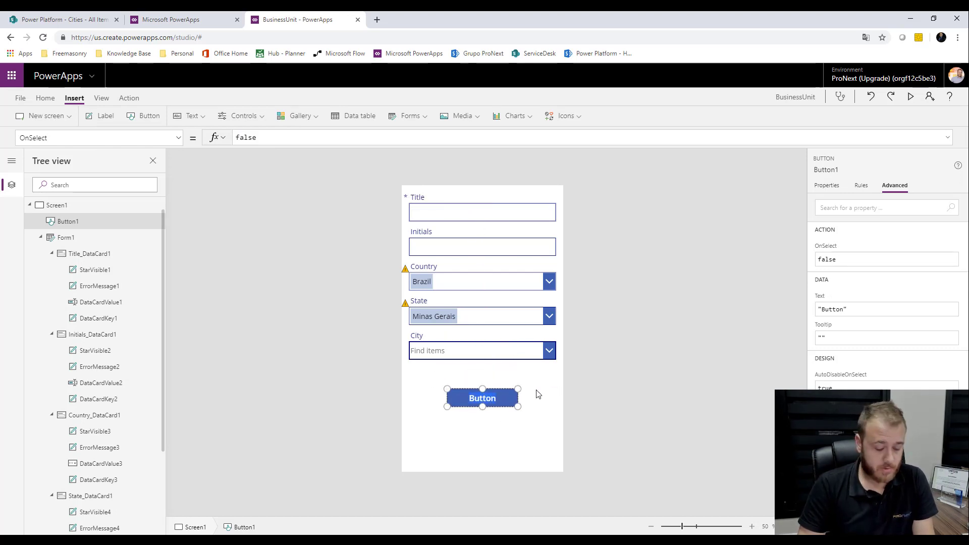
# Label the button "Salvar" and set its OnSelect formula to SubmitForm(Form1)
pyautogui.write('Salcar')
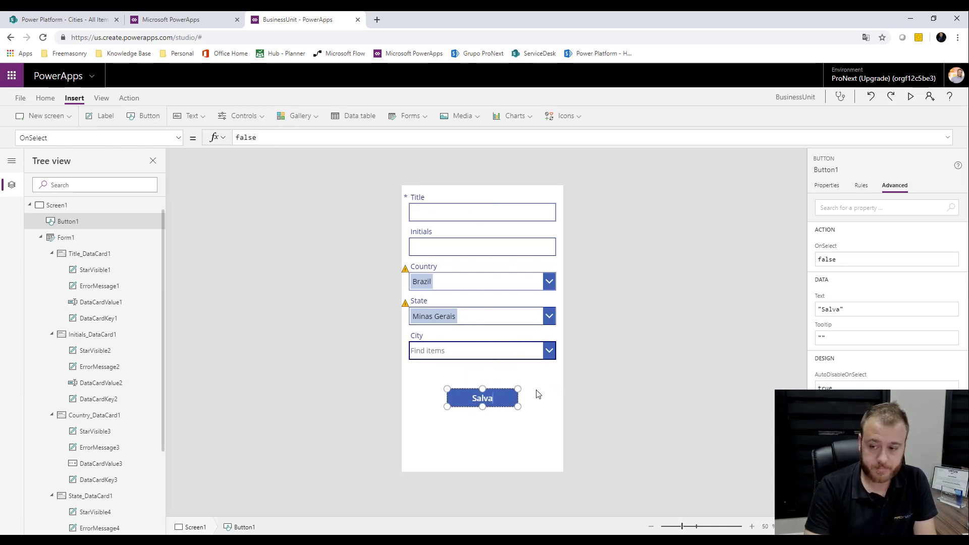
pyautogui.click(503, 437)
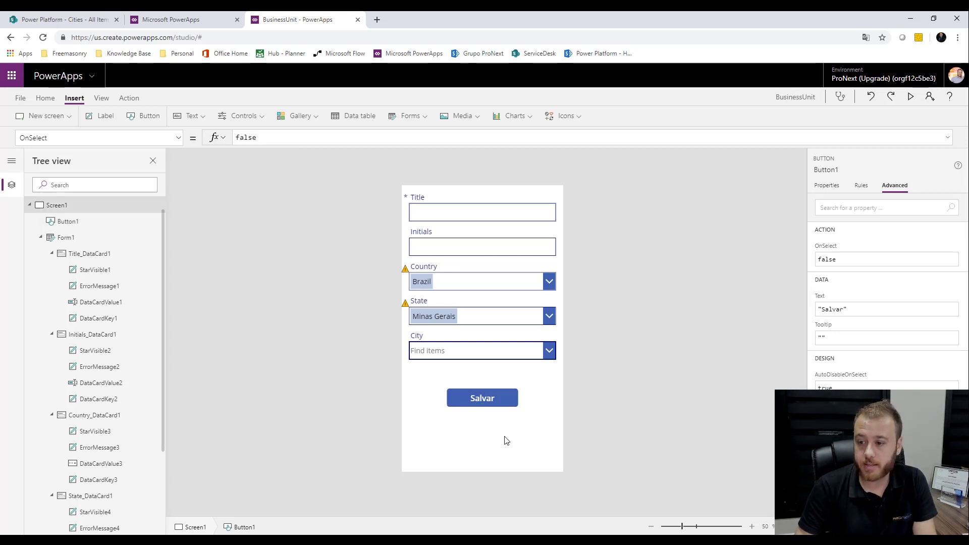
pyautogui.click(505, 403)
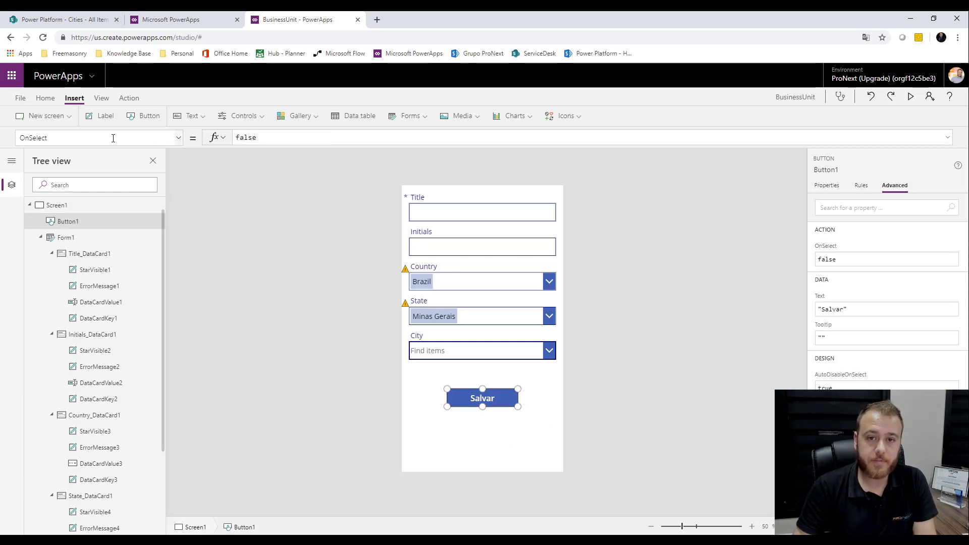
pyautogui.doubleClick(278, 140)
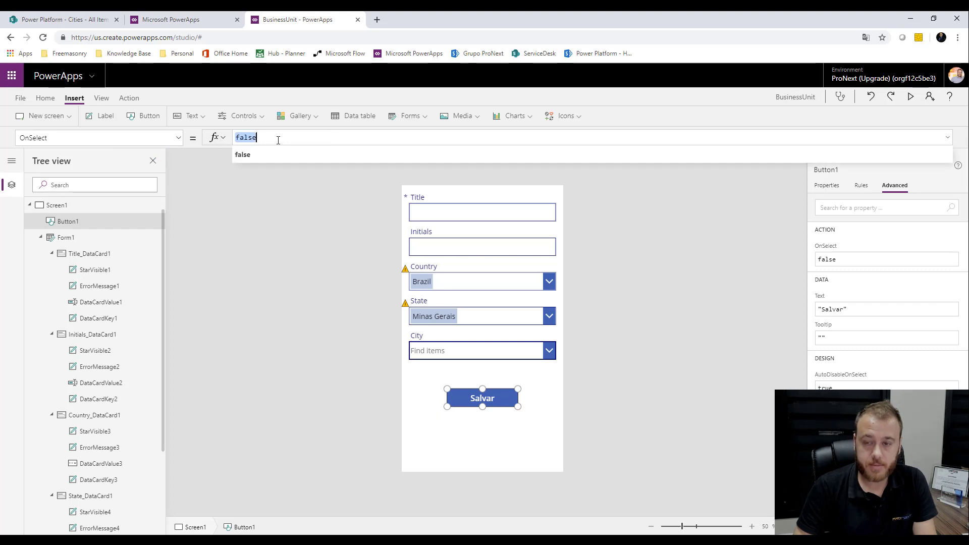
pyautogui.write('Subm')
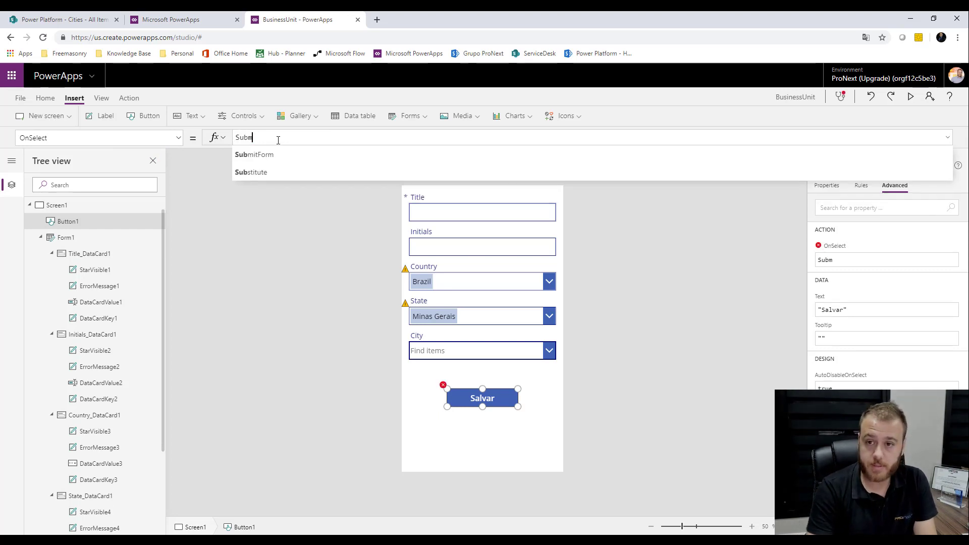
pyautogui.press('Tab')
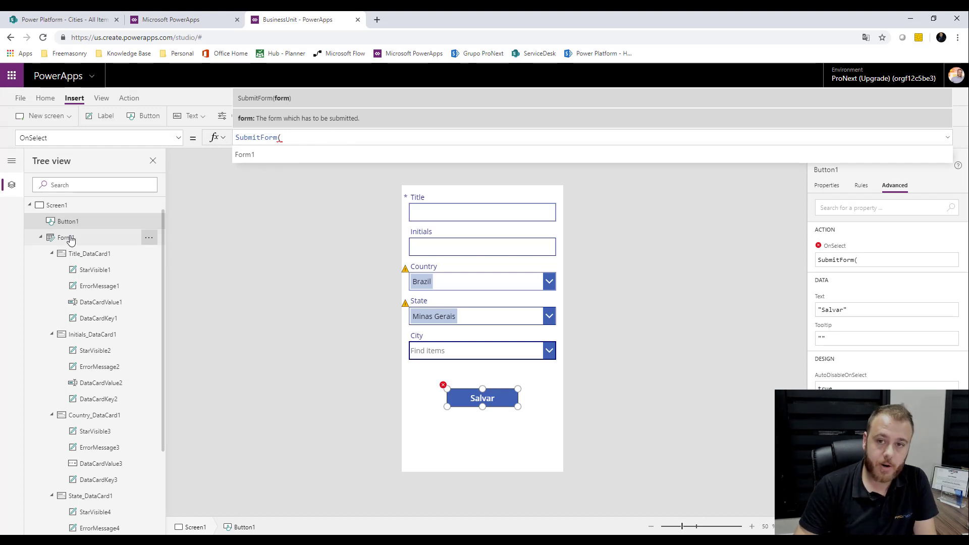
pyautogui.write('Form')
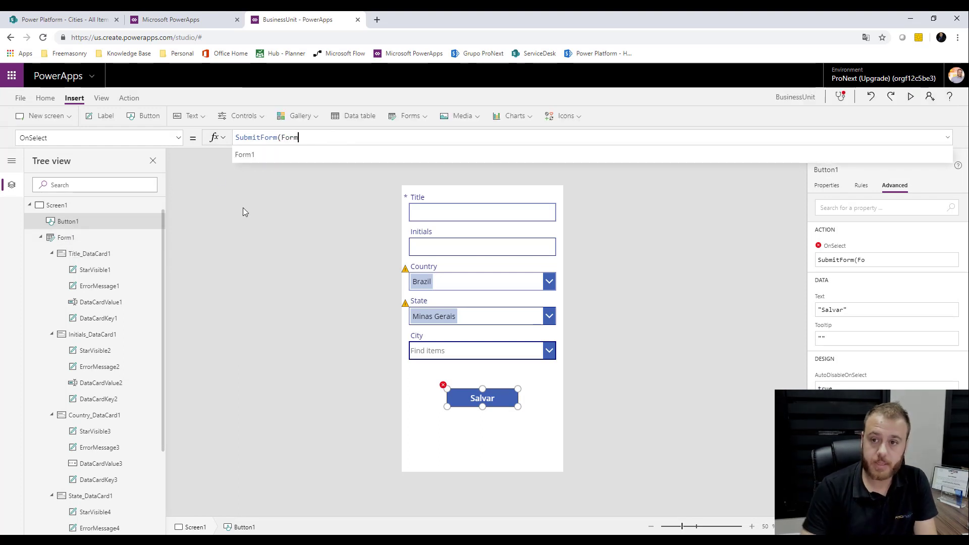
pyautogui.click(302, 154)
pyautogui.write(')')
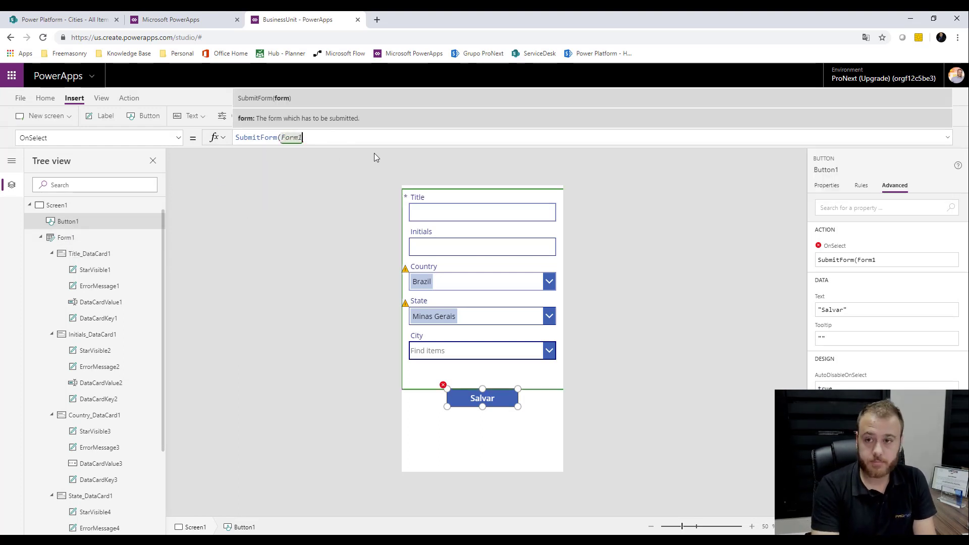
pyautogui.click(505, 435)
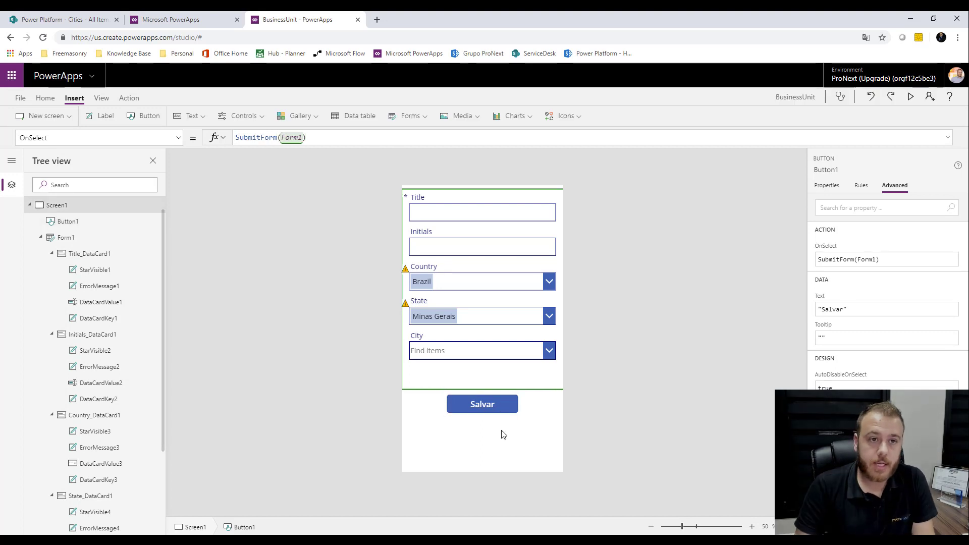
# Preview the app and fill in the form with the title "Teste" and the initials "TE"
pyautogui.click(910, 98)
pyautogui.click(405, 108)
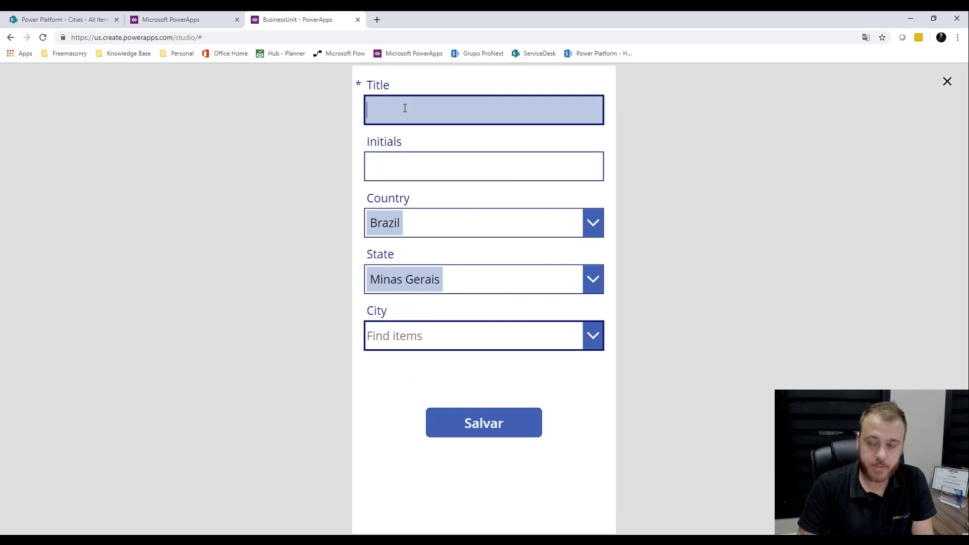
pyautogui.write('Teste')
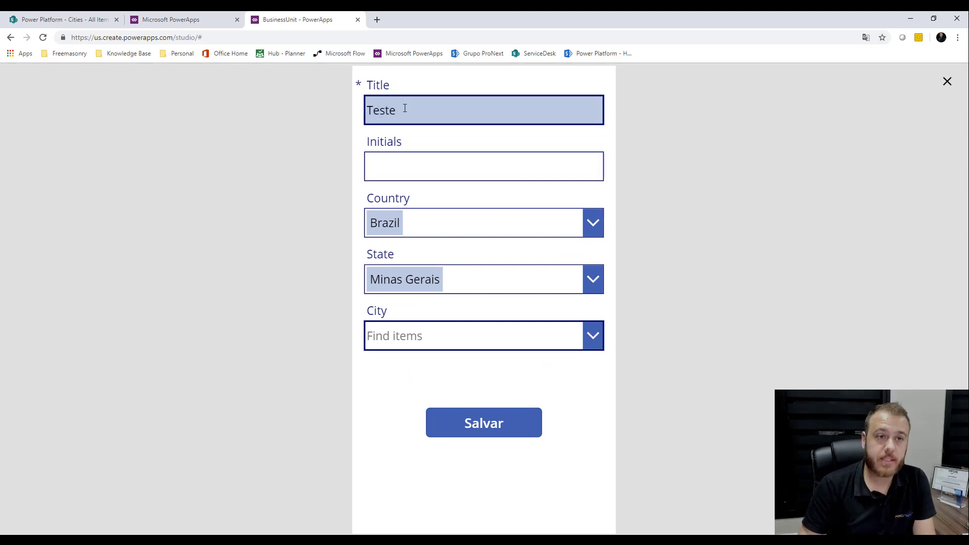
pyautogui.click(403, 167)
pyautogui.write('TE')
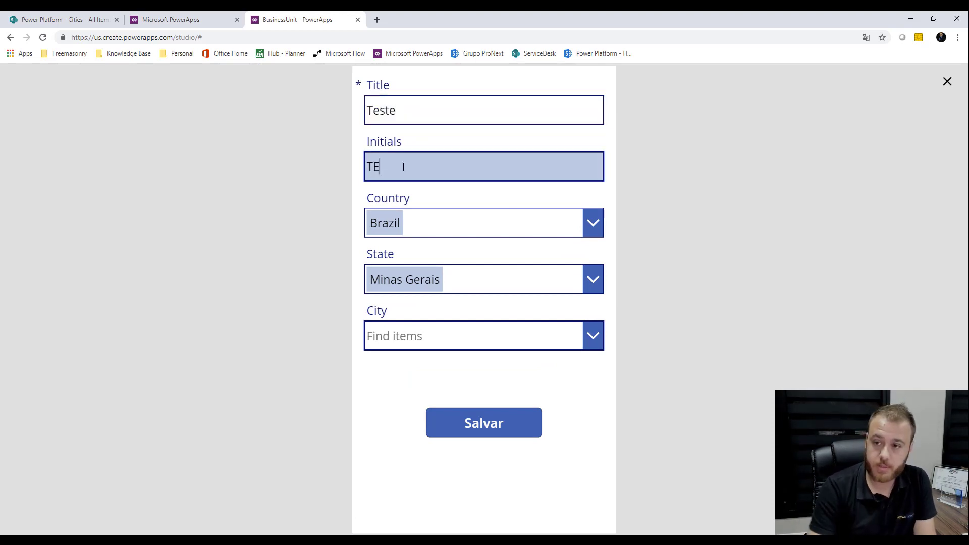
# Choose Belo Horizonte as the city, then save the record with the Salvar button and close the preview
pyautogui.click(593, 335)
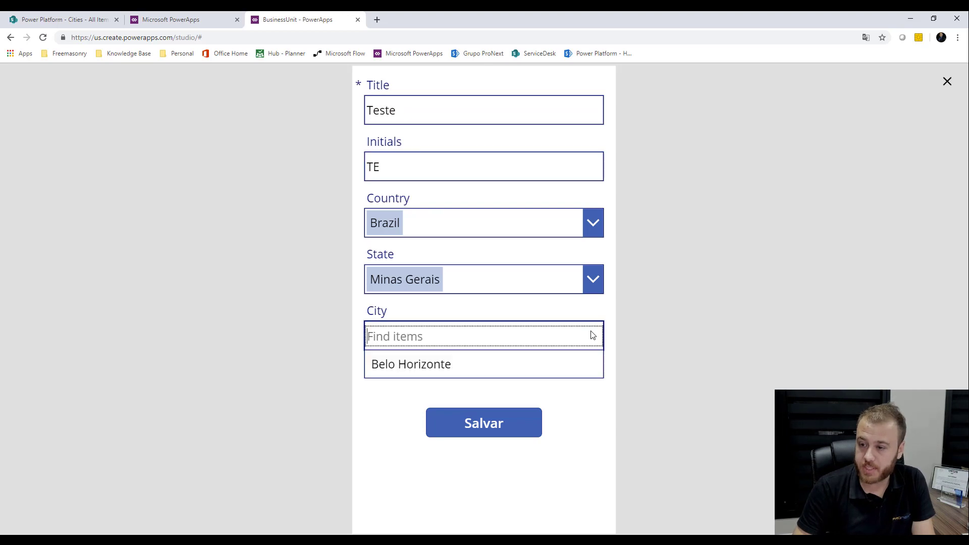
pyautogui.click(459, 362)
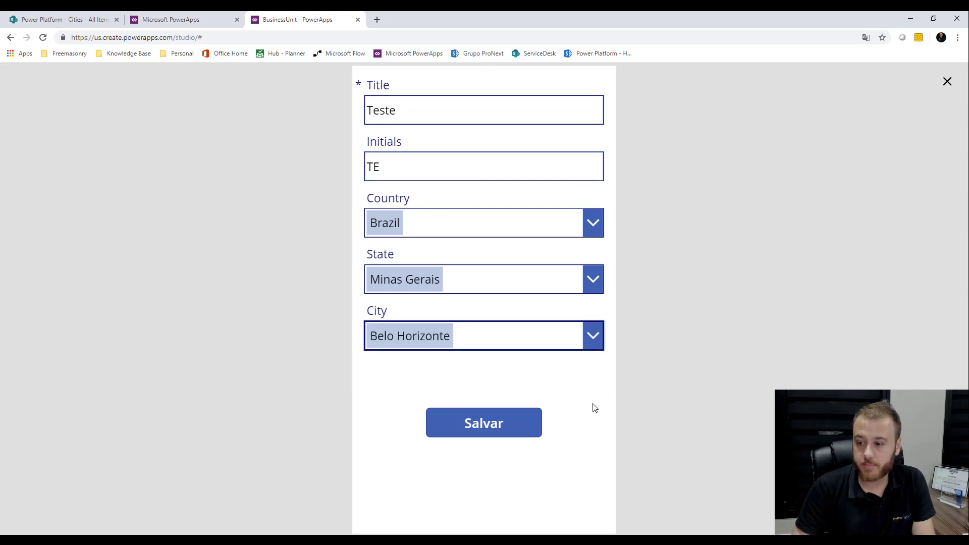
pyautogui.click(491, 434)
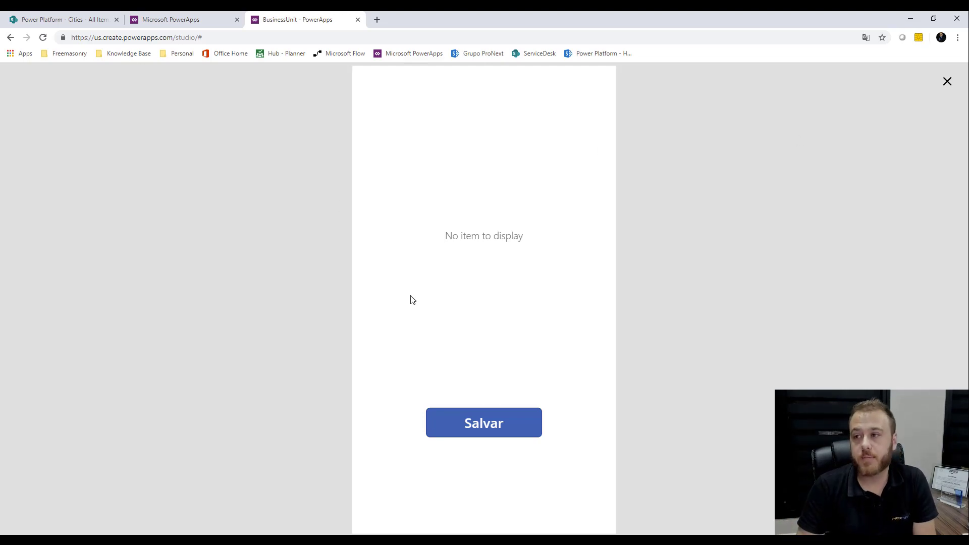
pyautogui.click(945, 84)
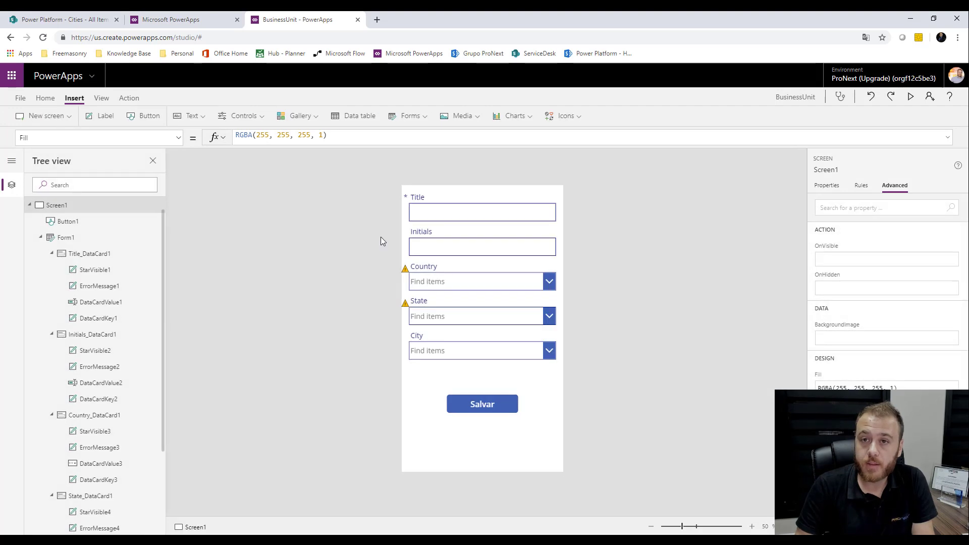
# Switch to SharePoint and check the saved record in the refreshed BusinessUnit list, including the details of its linked city
pyautogui.click(62, 21)
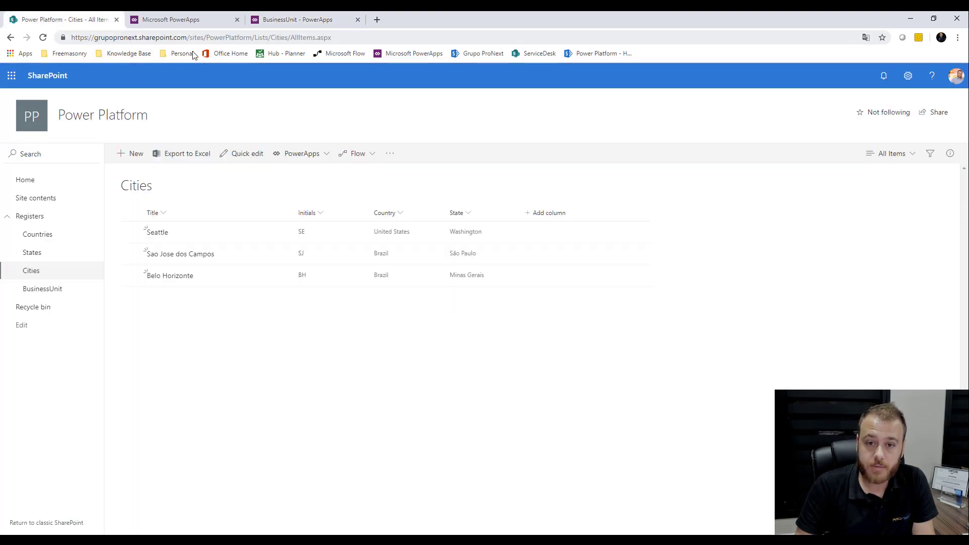
pyautogui.click(62, 288)
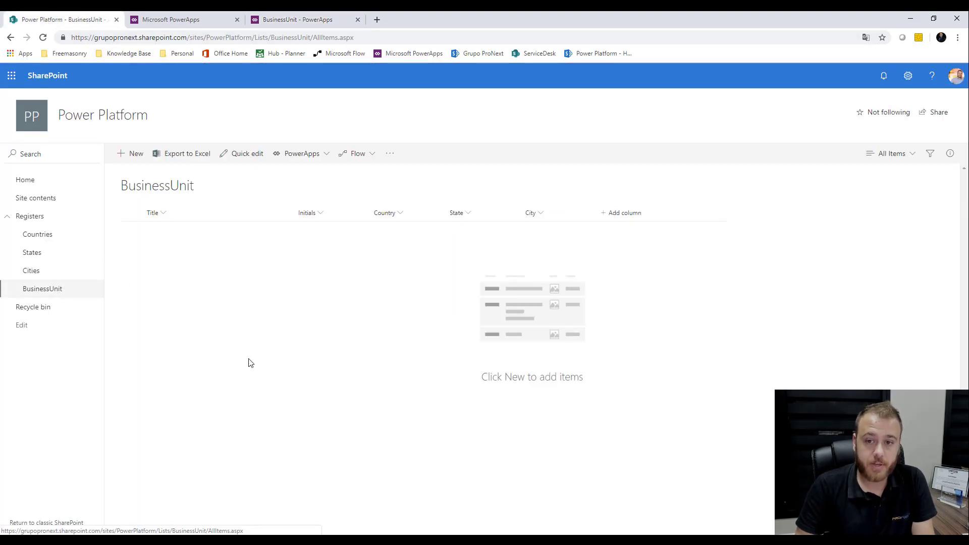
pyautogui.click(28, 270)
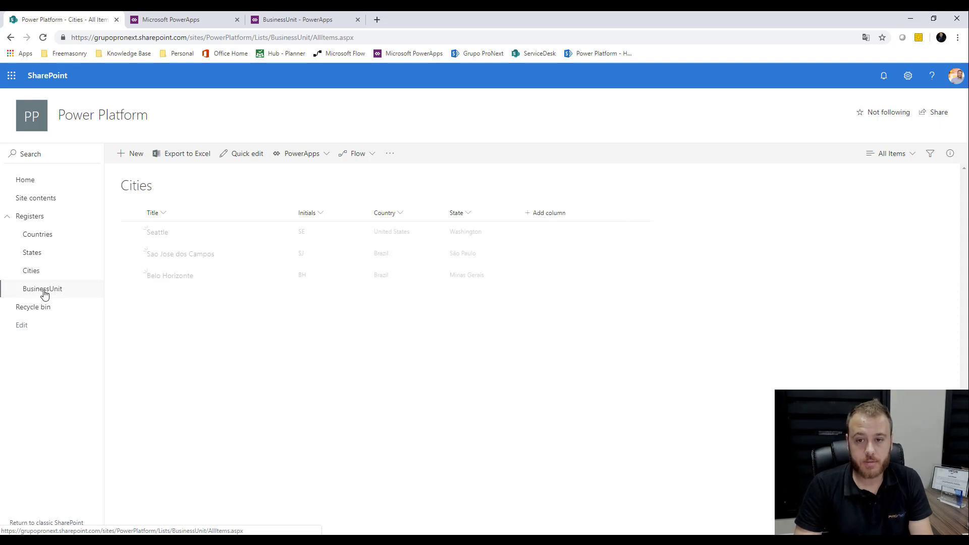
pyautogui.click(43, 38)
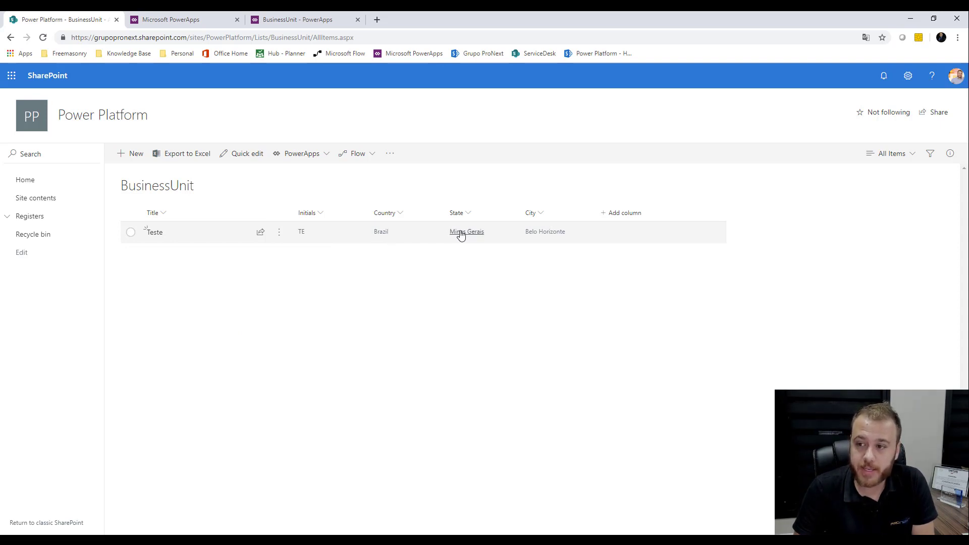
pyautogui.click(537, 233)
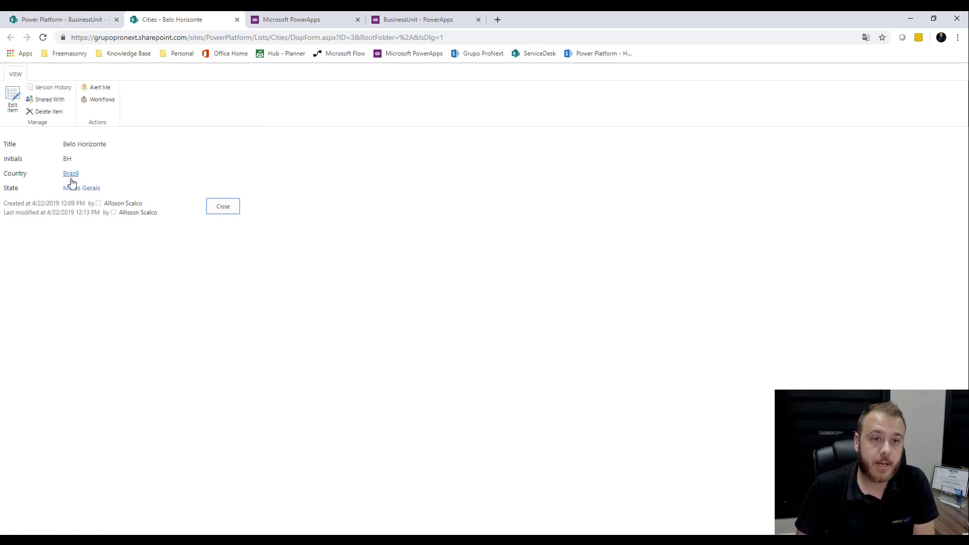
pyautogui.click(73, 22)
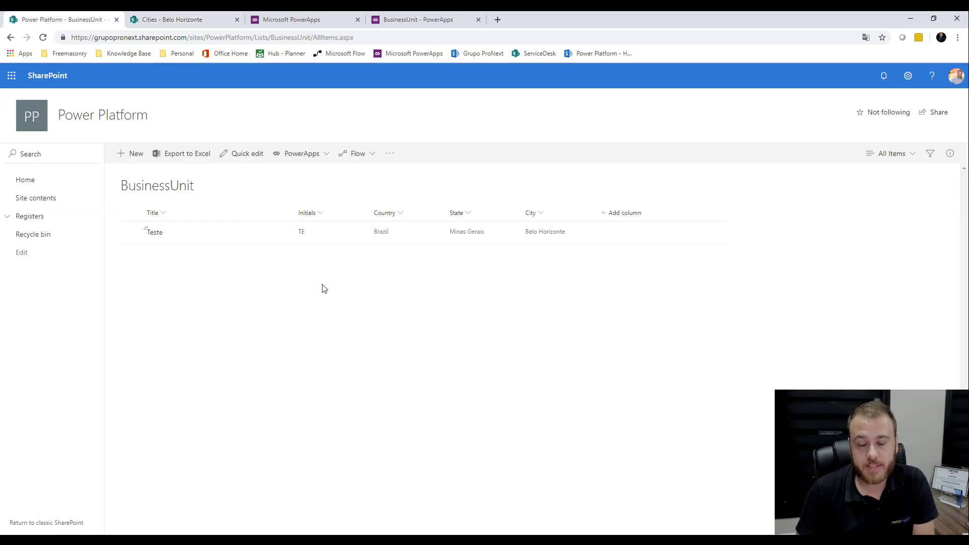